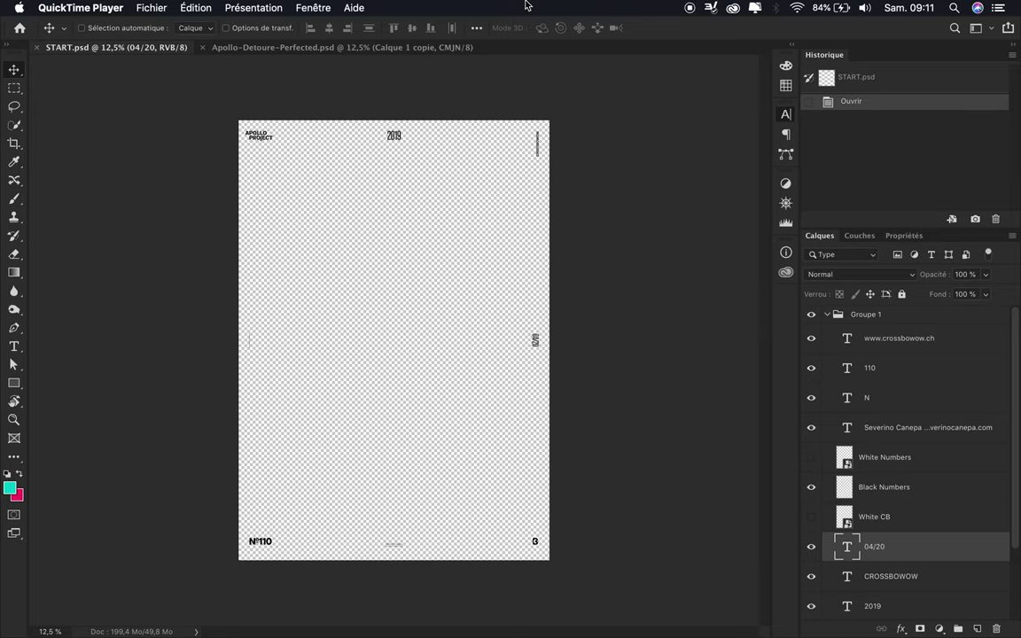
Step: Select the APOLLO and PROJECT title layers in START.psd
scroll(930, 539, "down", 1)
left_click(910, 551, "shift")
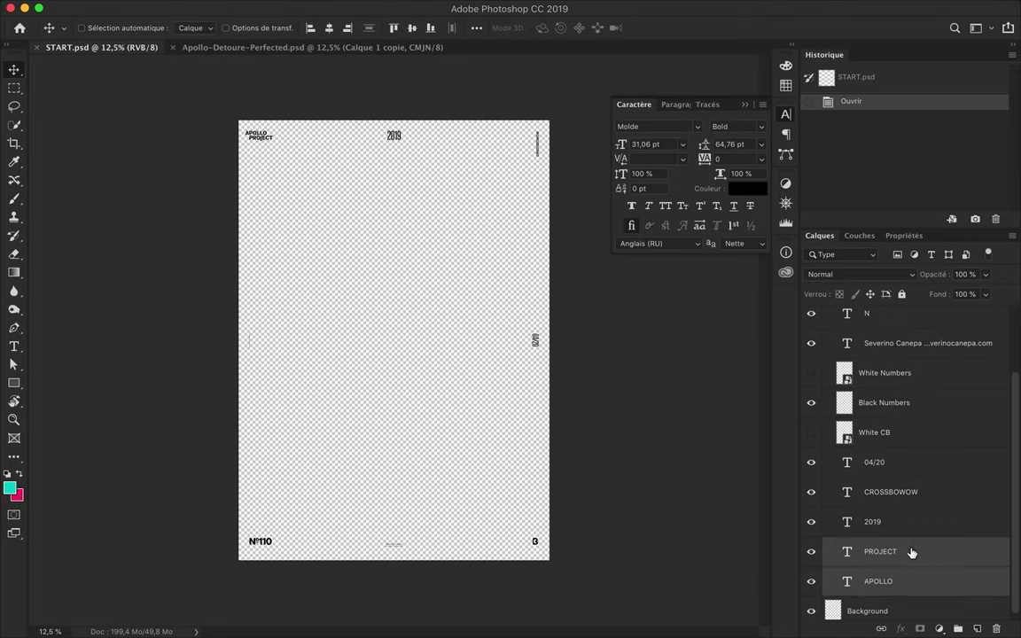
Step: Add a guide layout: 16 columns, 22 rows, 20 px gutters, margins 240/250/340/250 px
key("ctrl+t")
left_click(474, 7)
mouse_move(479, 266)
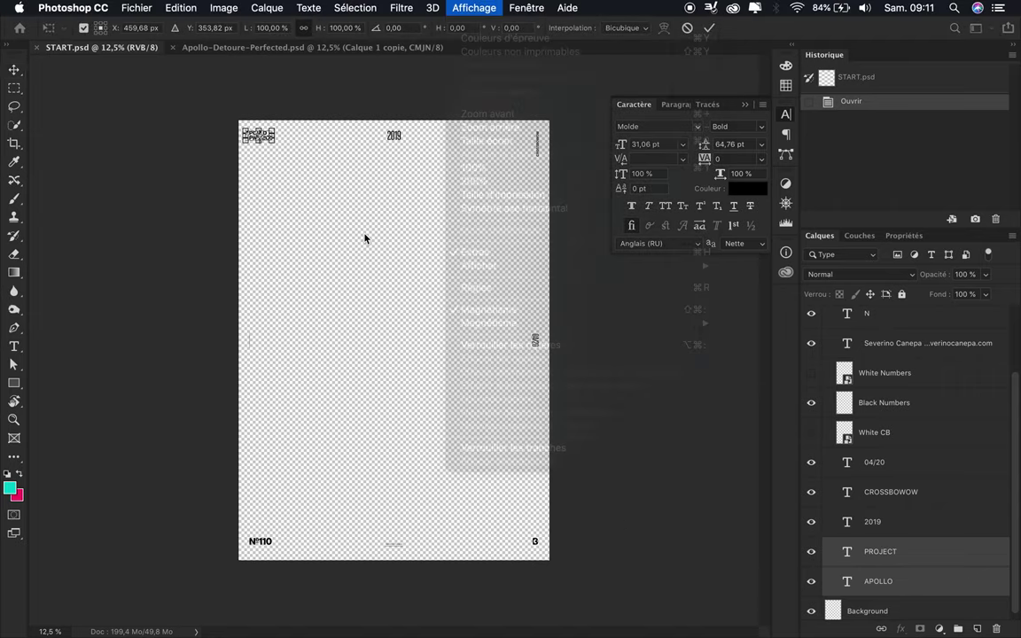
left_click(365, 235)
left_click(474, 8)
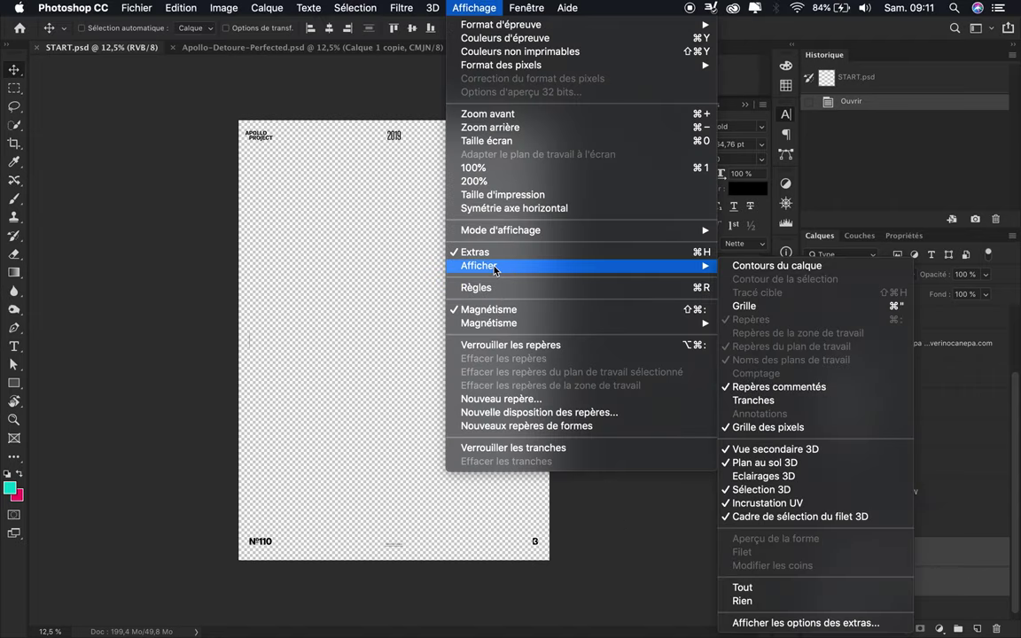
left_click(511, 413)
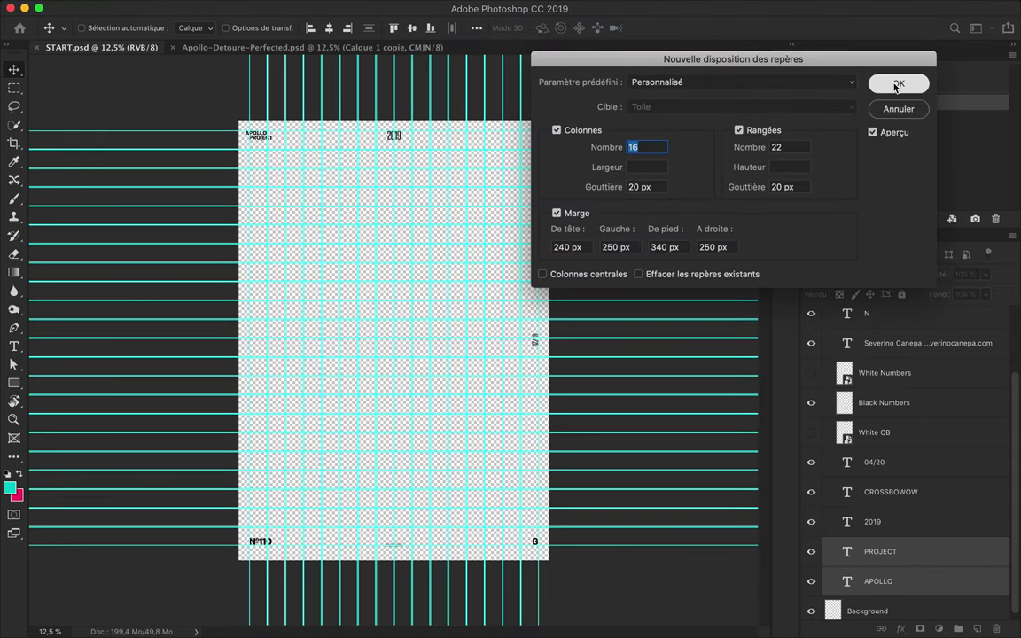
left_click(897, 86)
left_click(526, 7)
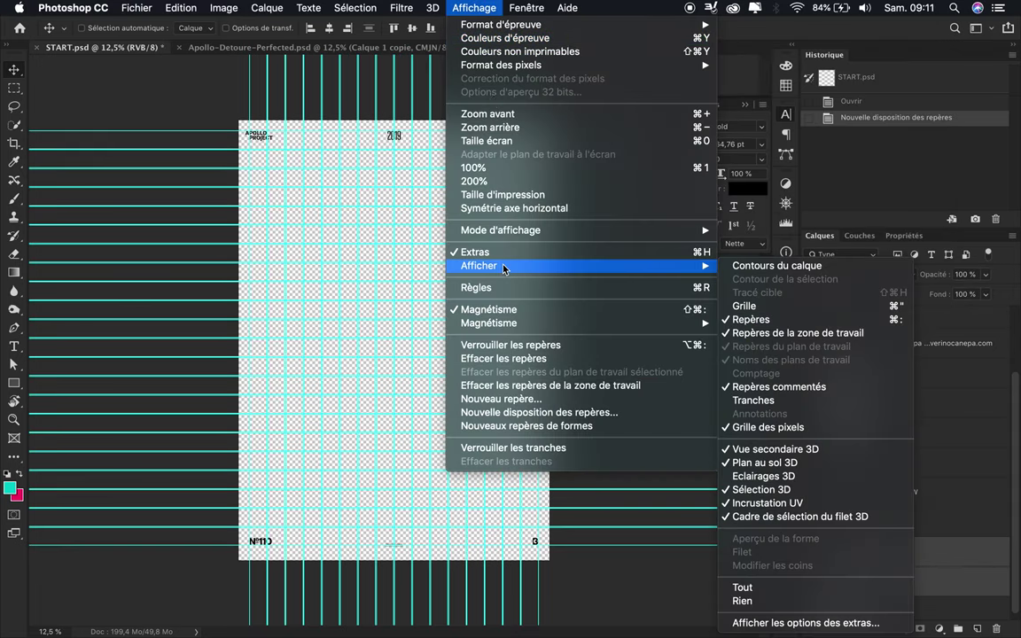
left_click(507, 345)
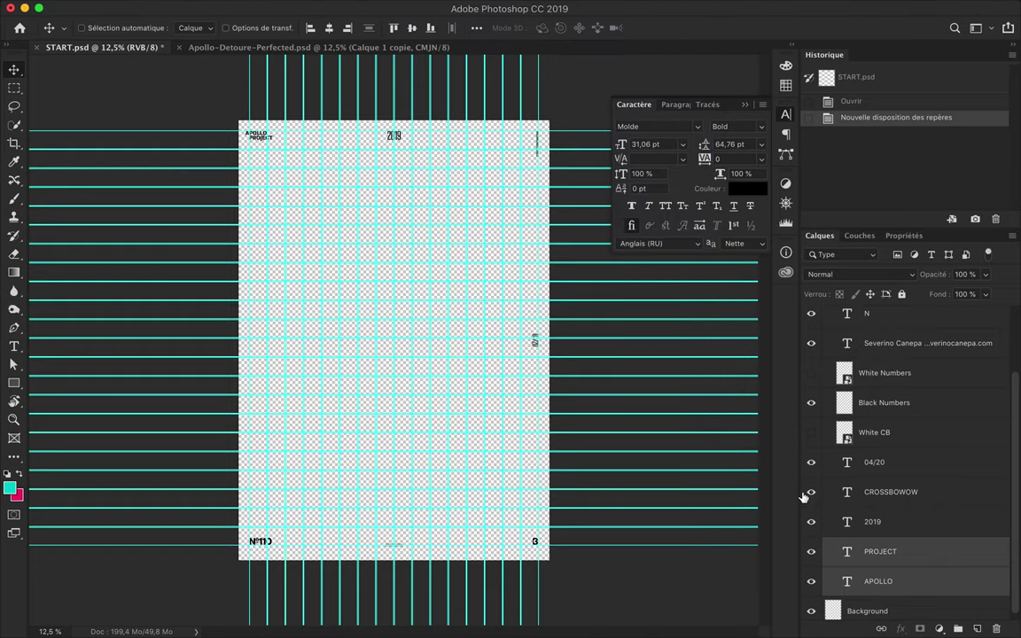
Step: Enlarge APOLLO PROJECT to about 411% and the 2019 date to about 283%
key("ctrl+t")
left_click_drag(275, 142, 346, 171)
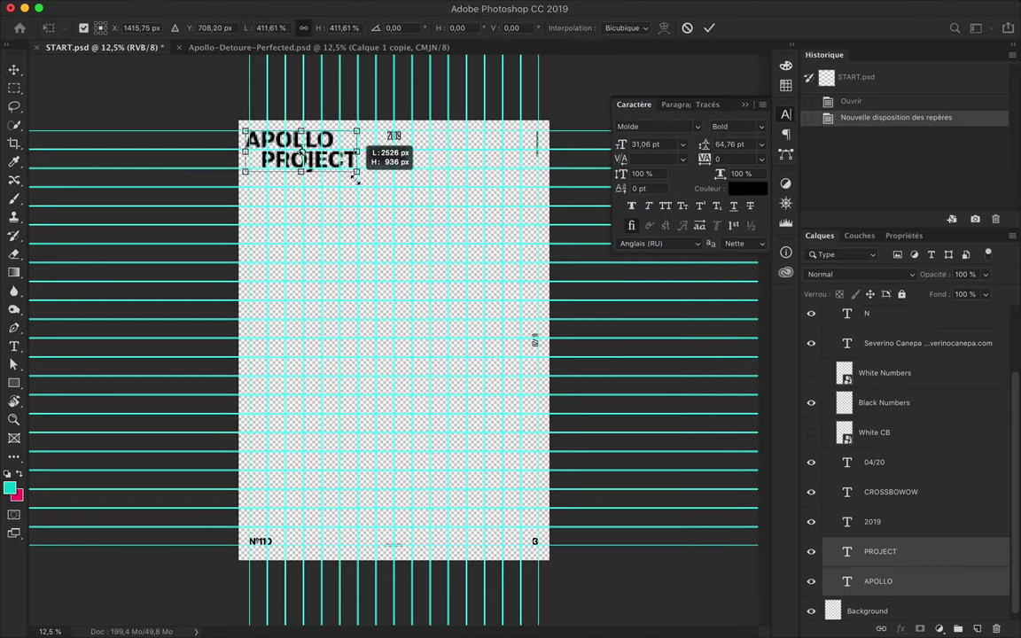
key("Return")
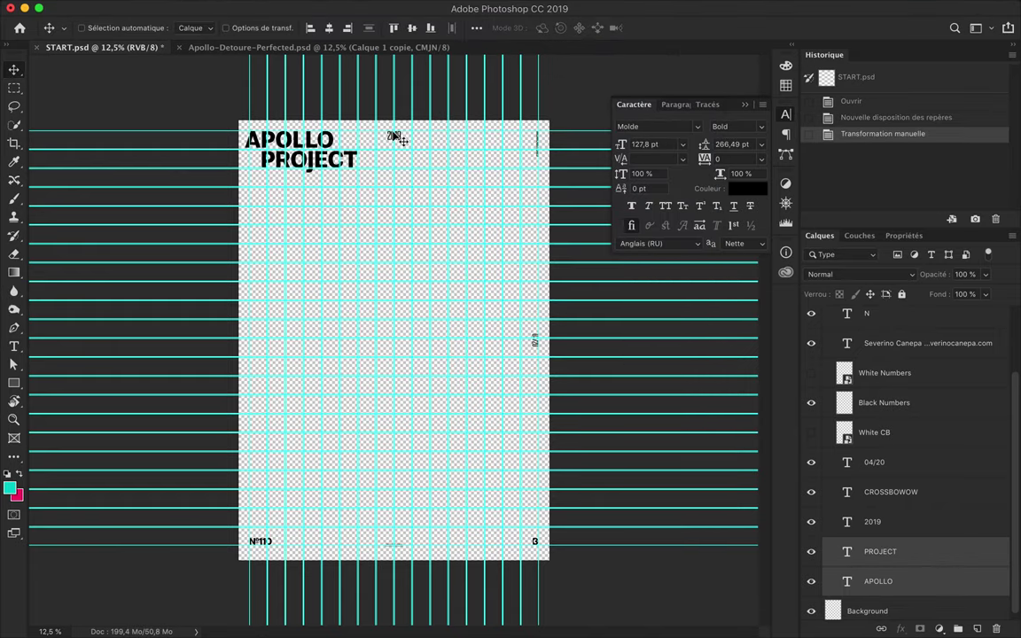
left_click(393, 136)
key("ctrl+t")
left_click_drag(401, 140, 511, 217)
scroll(442, 163, "up", 5)
key("Return")
Step: Convert 2019 to a smart object and stretch it to about 110 by 115%
right_click(920, 521)
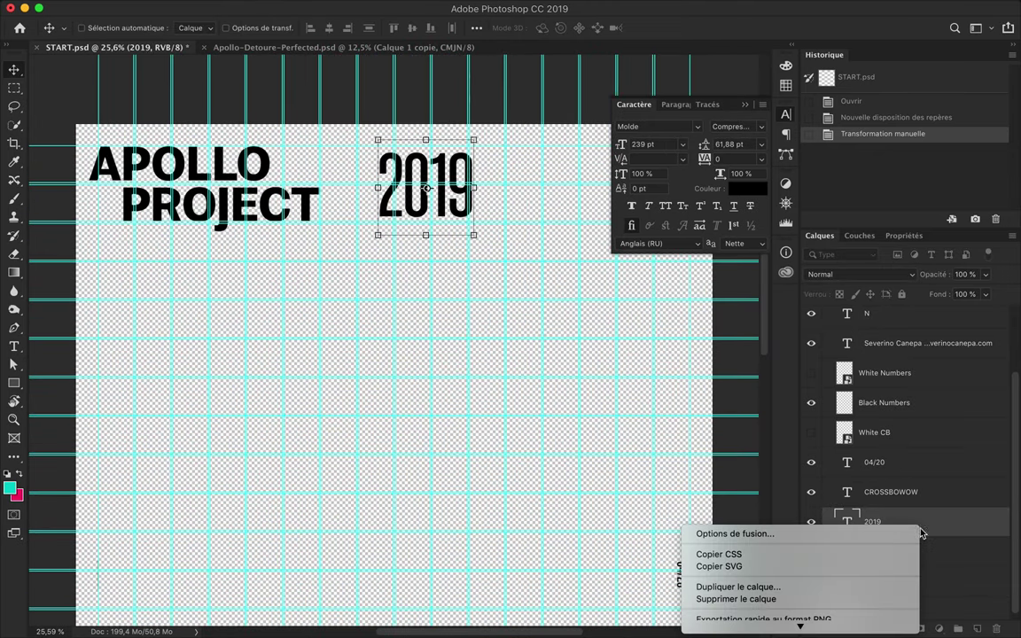
left_click(755, 275)
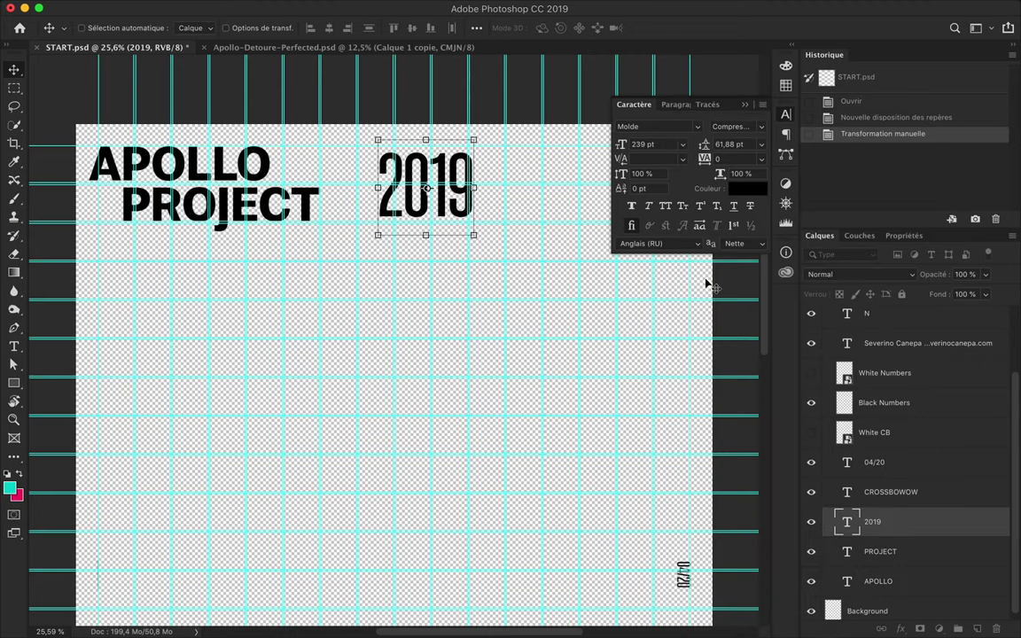
key("ctrl+t")
left_click_drag(378, 140, 373, 145)
left_click_drag(379, 232, 369, 219)
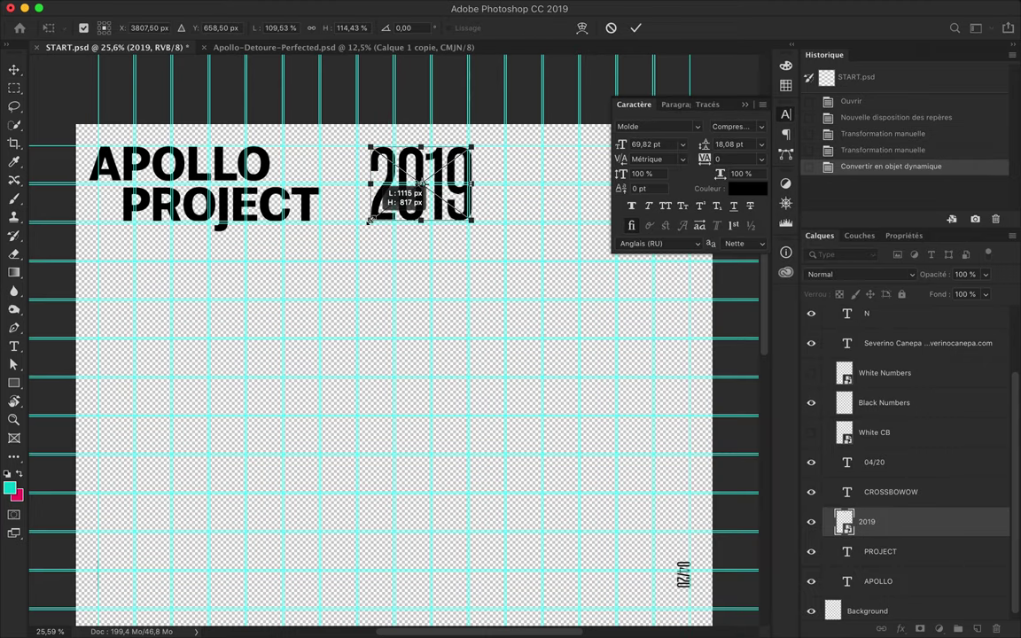
key("Return")
Step: Enlarge the APOLLO PROJECT title slightly, to about 101%
left_click(271, 208)
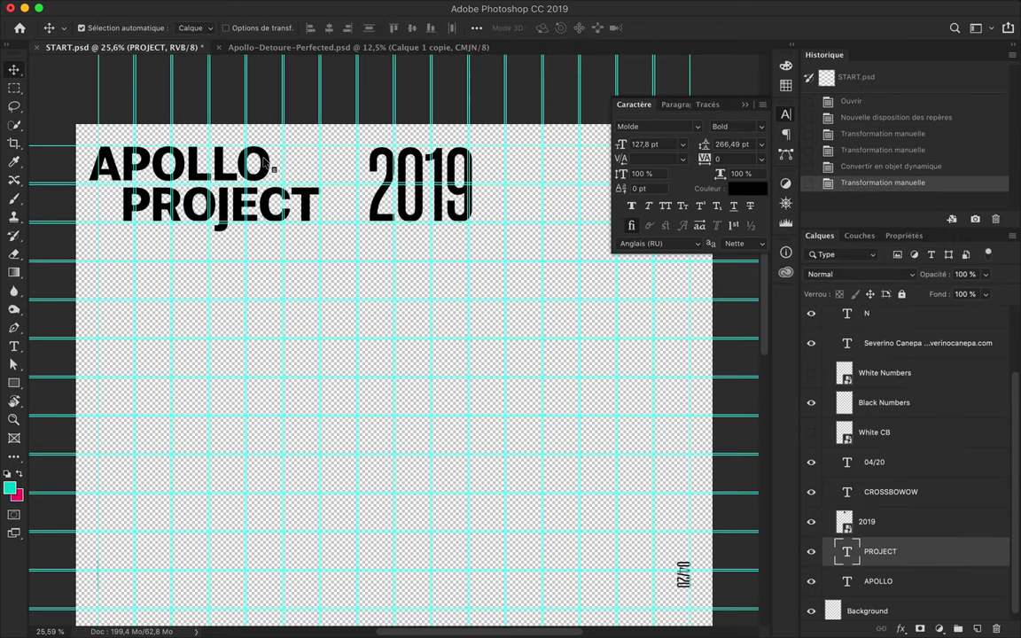
left_click(261, 164, "shift")
key("ctrl+t")
scroll(211, 230, "up", 2)
scroll(211, 231, "up", 1)
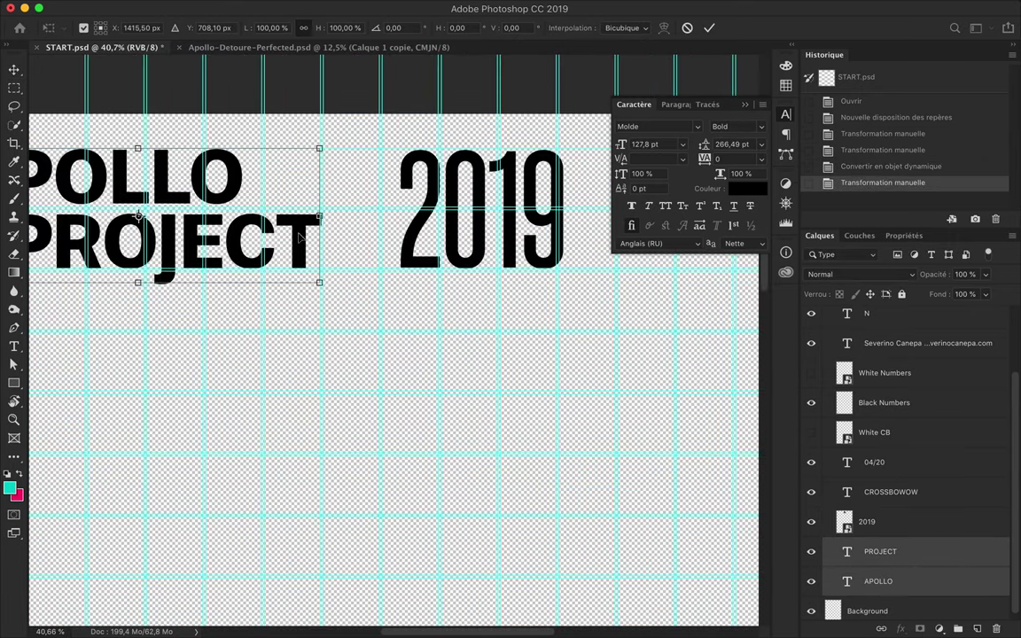
scroll(270, 186, "up", 1)
scroll(287, 259, "up", 1)
scroll(287, 259, "left", 5)
scroll(287, 259, "up", 2)
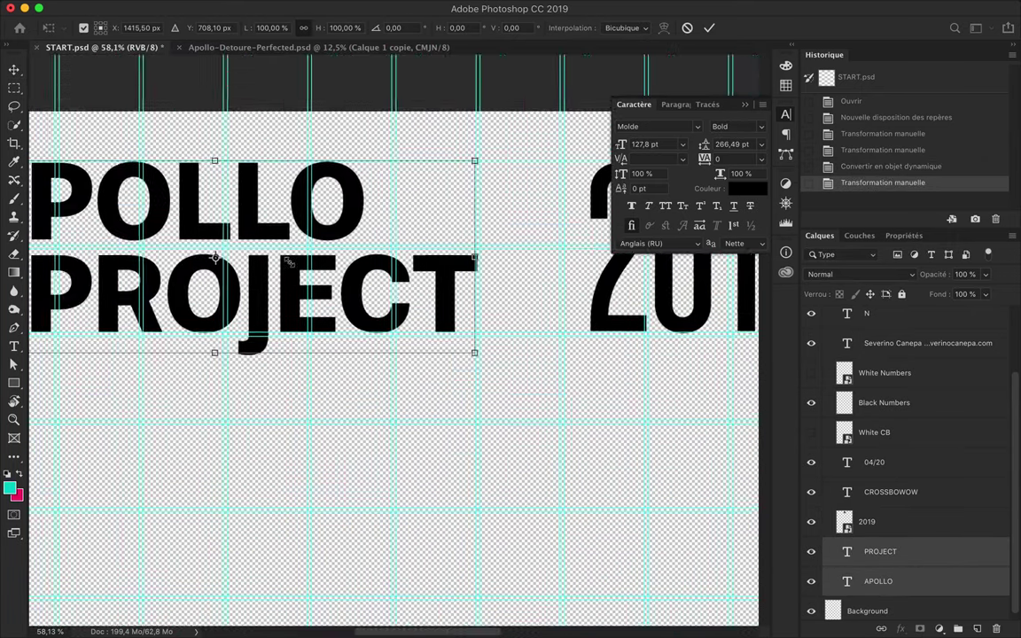
left_click_drag(247, 273, 245, 271)
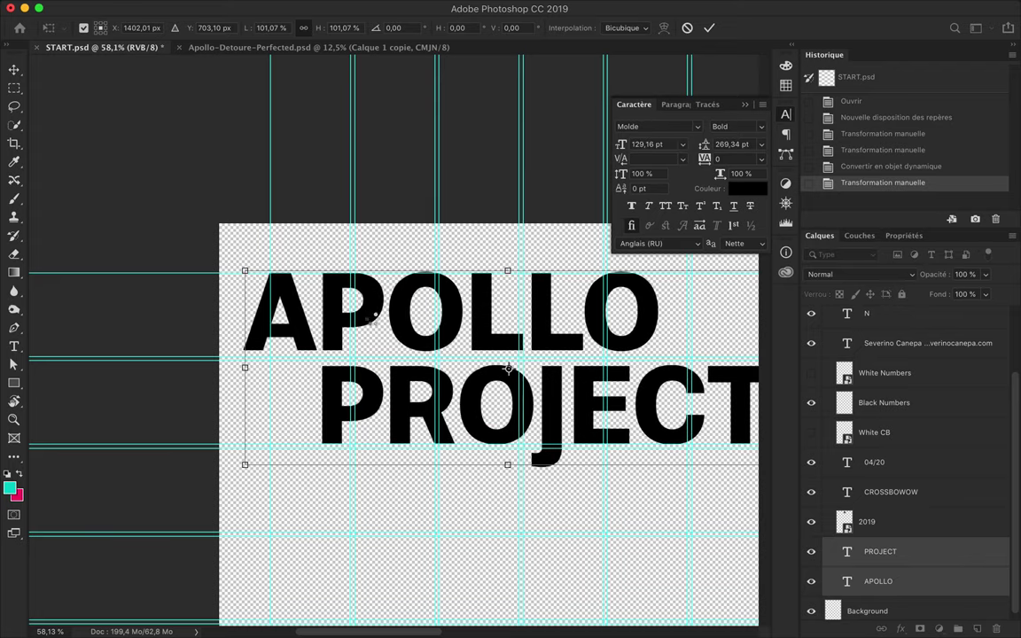
key("Return")
left_click(358, 335, "ctrl")
key("ctrl+0")
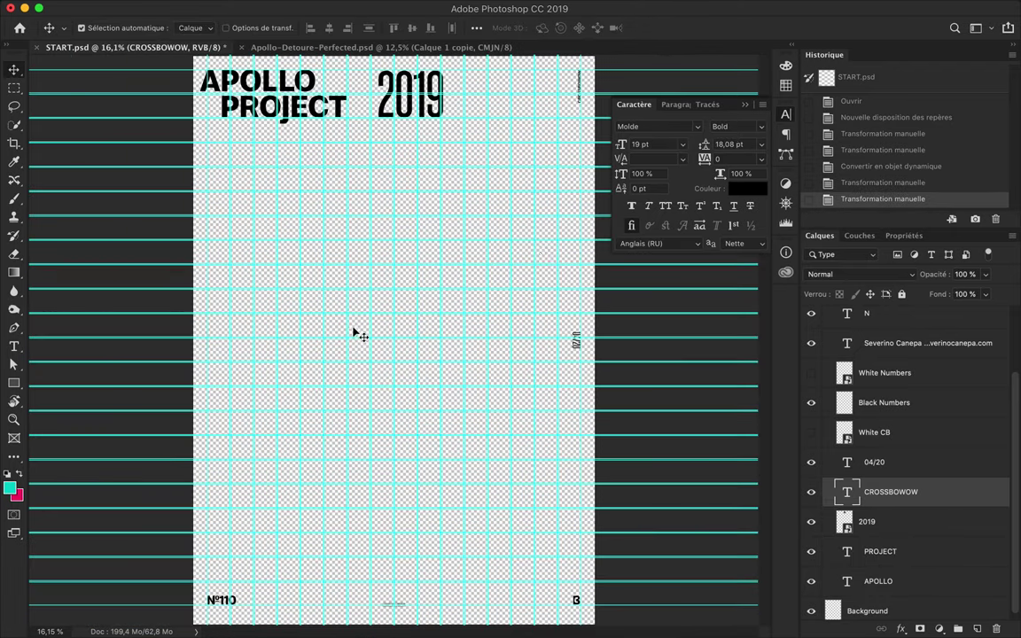
Step: Stretch CROSSBOWOW to about 449% down the poster's right edge
key("ctrl+t")
left_click_drag(564, 126, 544, 235)
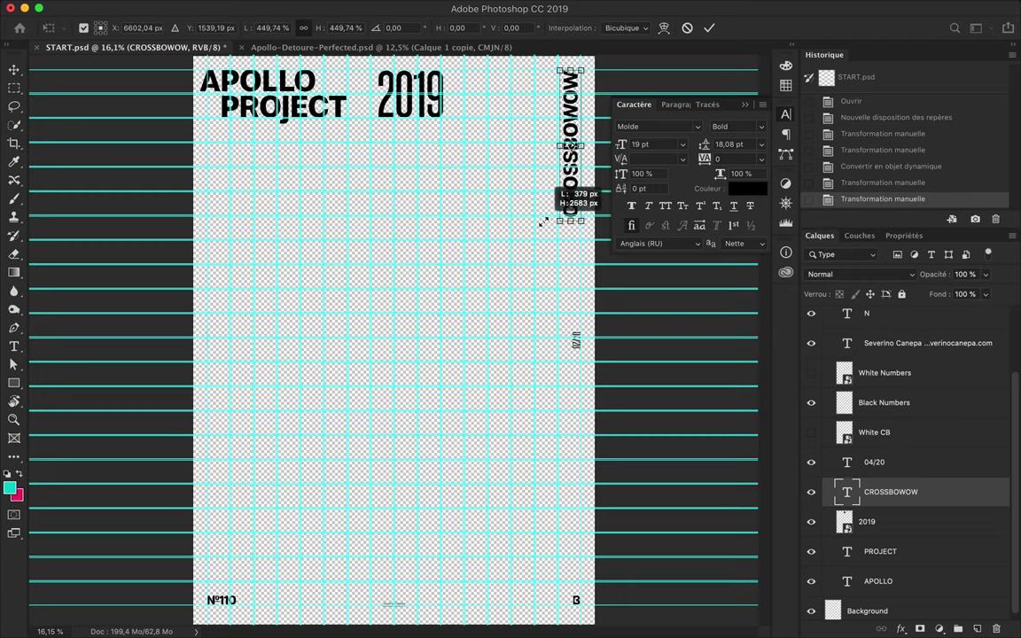
key("Return")
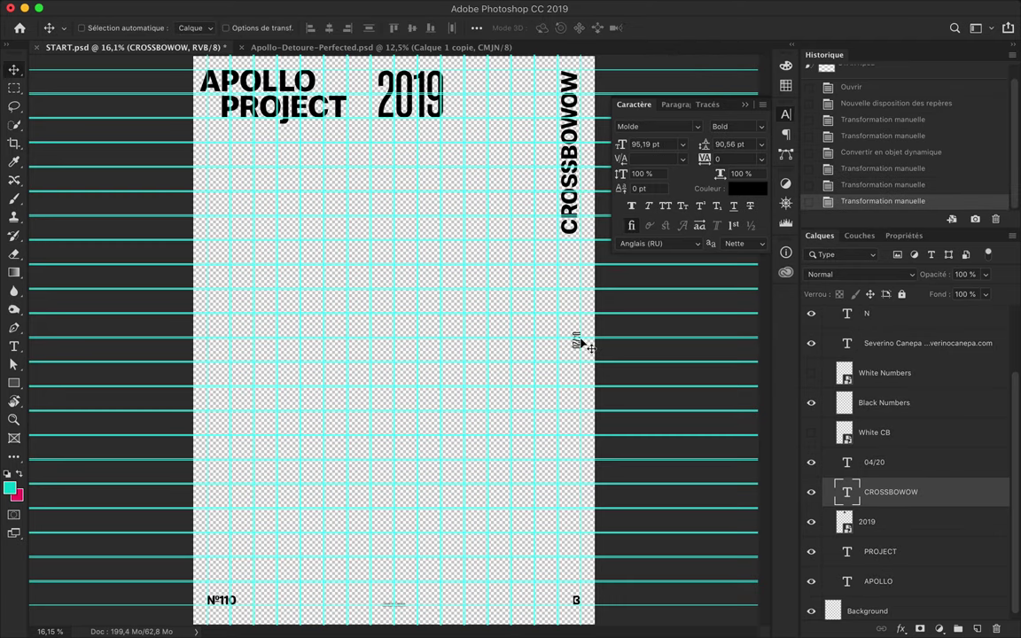
Step: Centre the 2019 date horizontally on the poster
left_click_drag(410, 93, 392, 93)
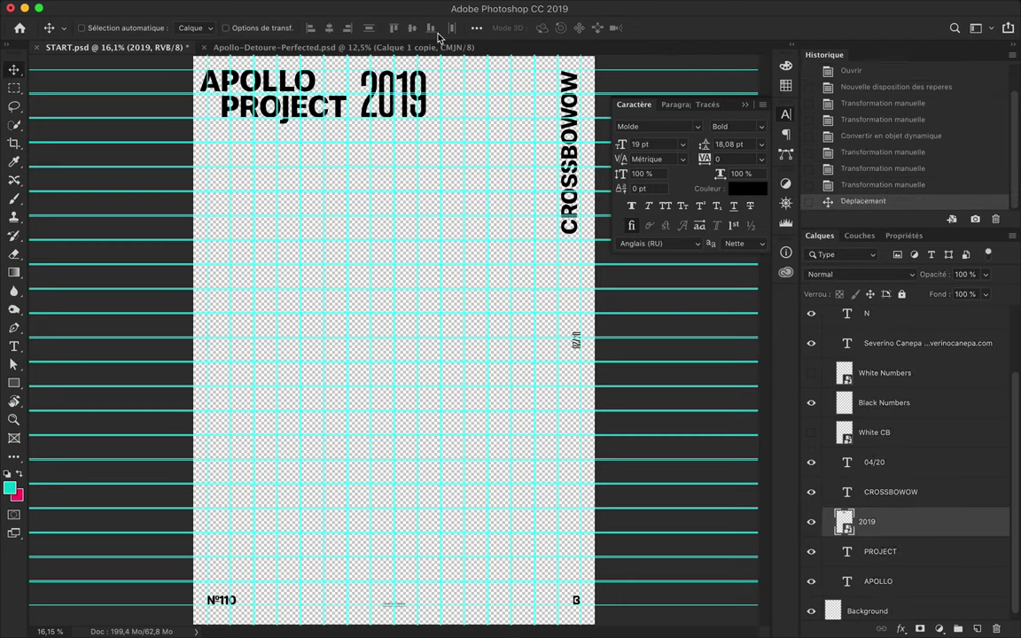
left_click(476, 27)
left_click(478, 141)
left_click(440, 60)
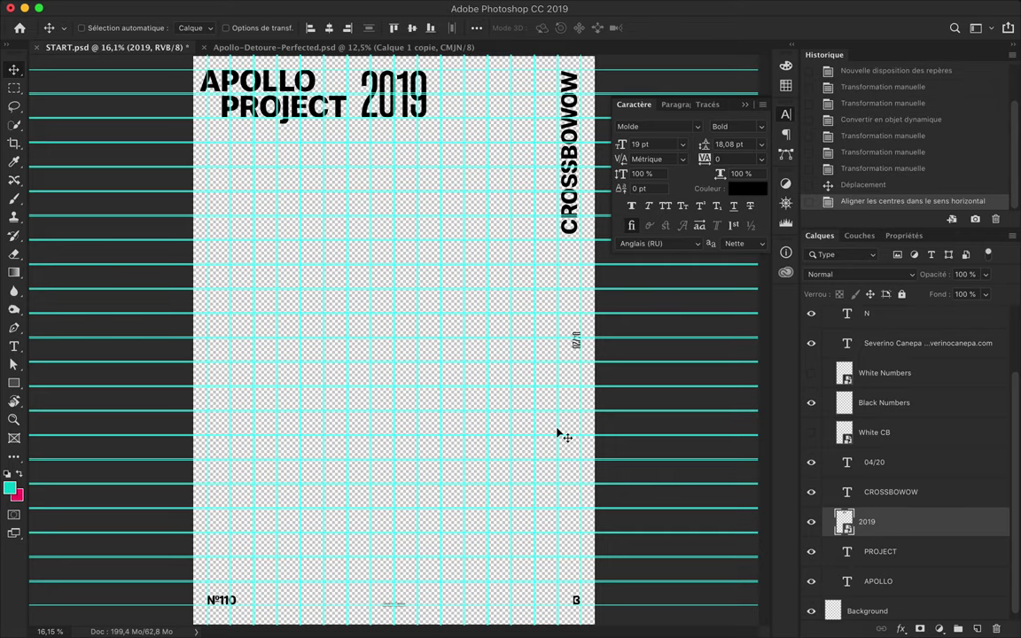
Step: Select the 04/20 date and put the Type cursor into the №110 issue number
left_click(577, 346, "ctrl")
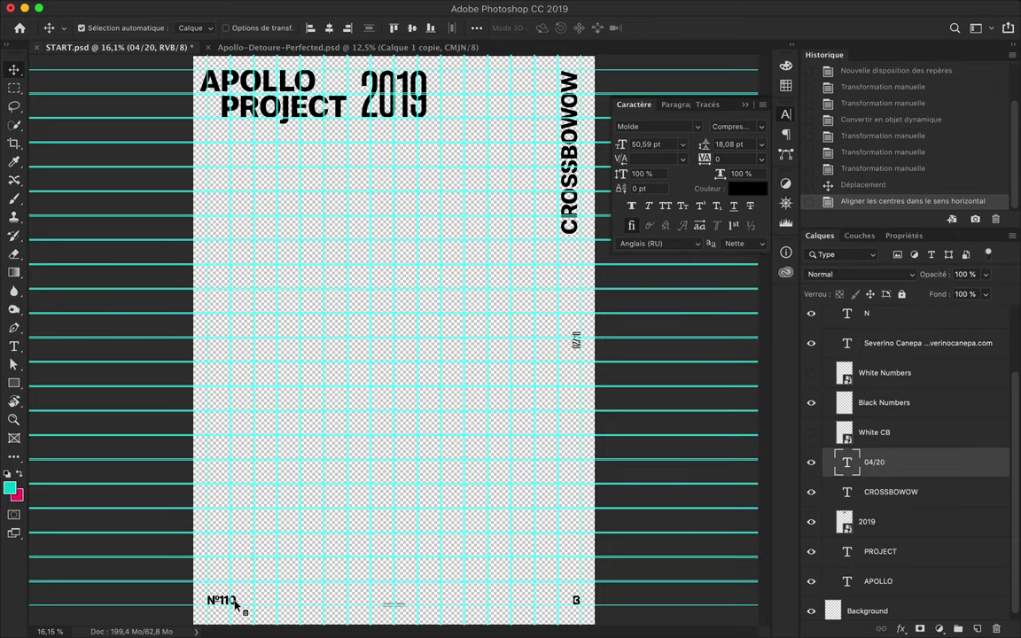
scroll(239, 608, "up", 5)
key("t")
left_click(239, 543)
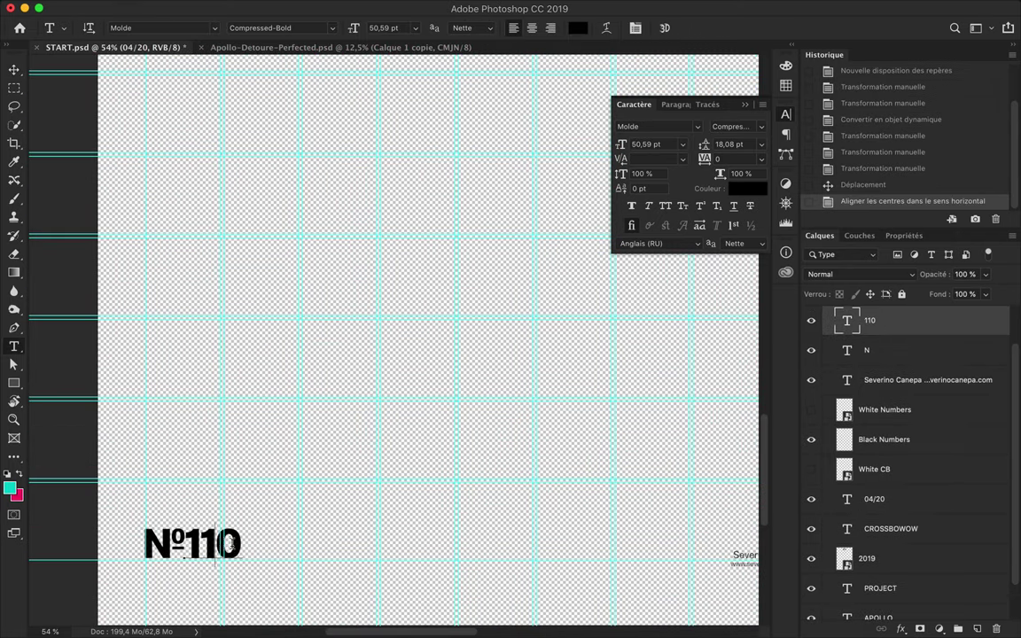
Step: Change the issue number to 117 and the date to 04/27
key("BackSpace")
type("7")
scroll(241, 544, "right", 5)
scroll(266, 532, "right", 10)
left_click(386, 379)
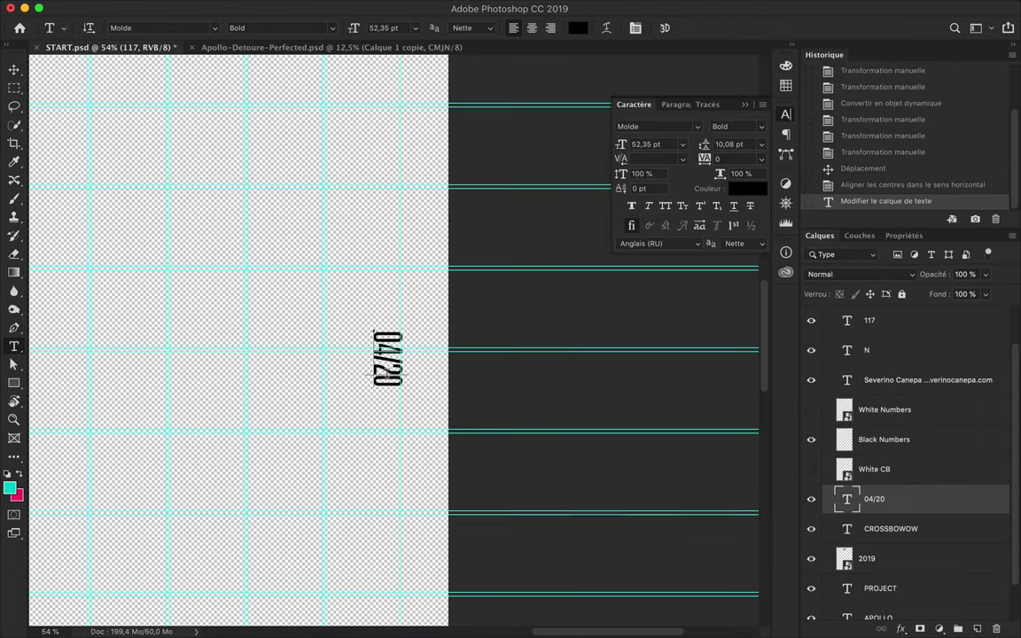
left_click(15, 71)
key("ctrl+0")
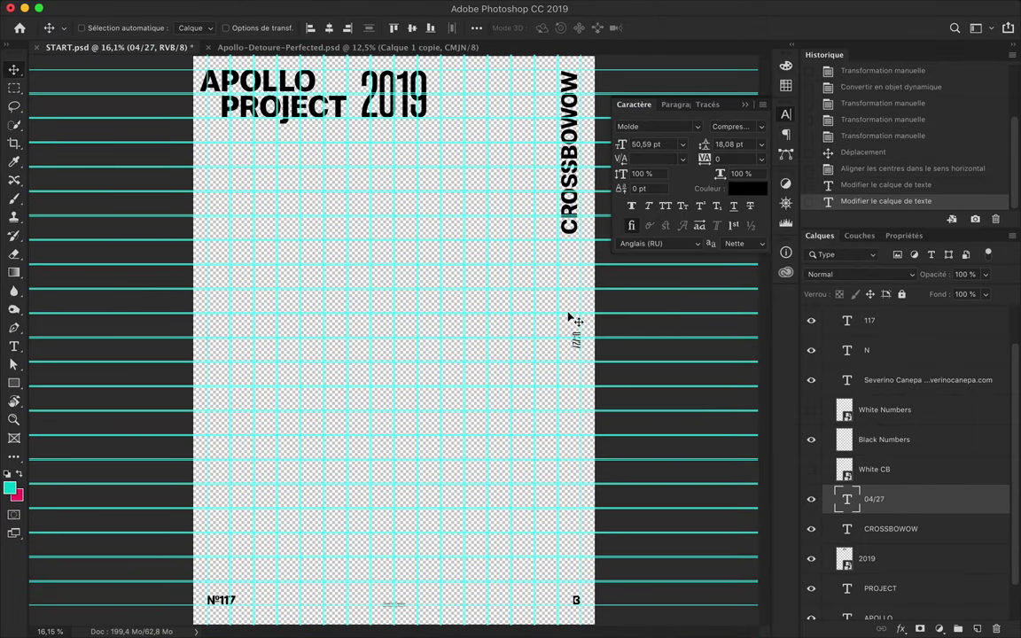
Step: Enlarge the 04/27 date along the poster's right side
key("ctrl+t")
left_click_drag(571, 355, 536, 408)
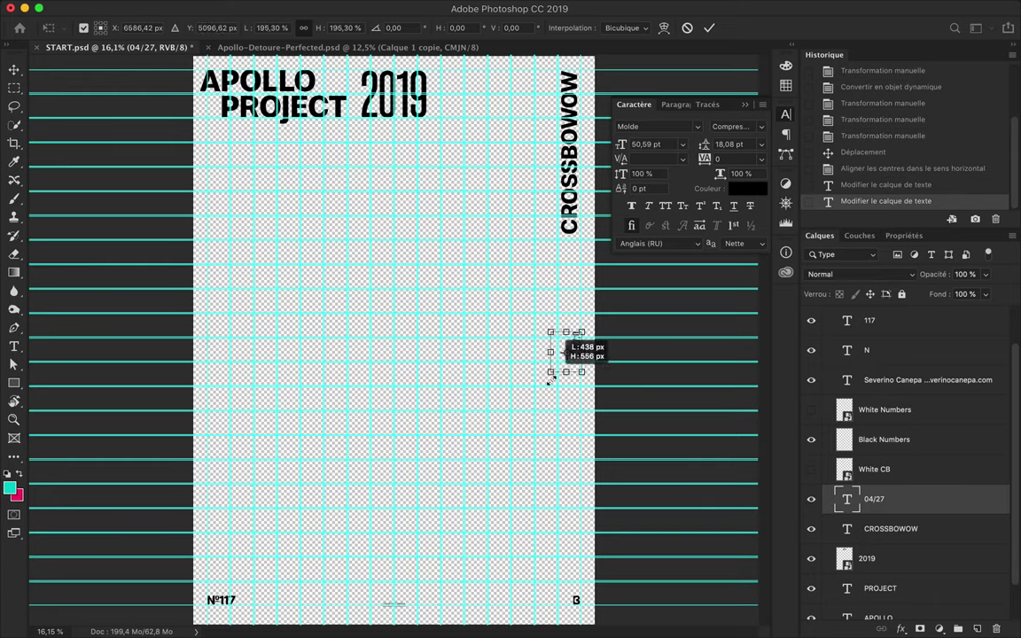
left_click_drag(571, 355, 537, 401)
key("Return")
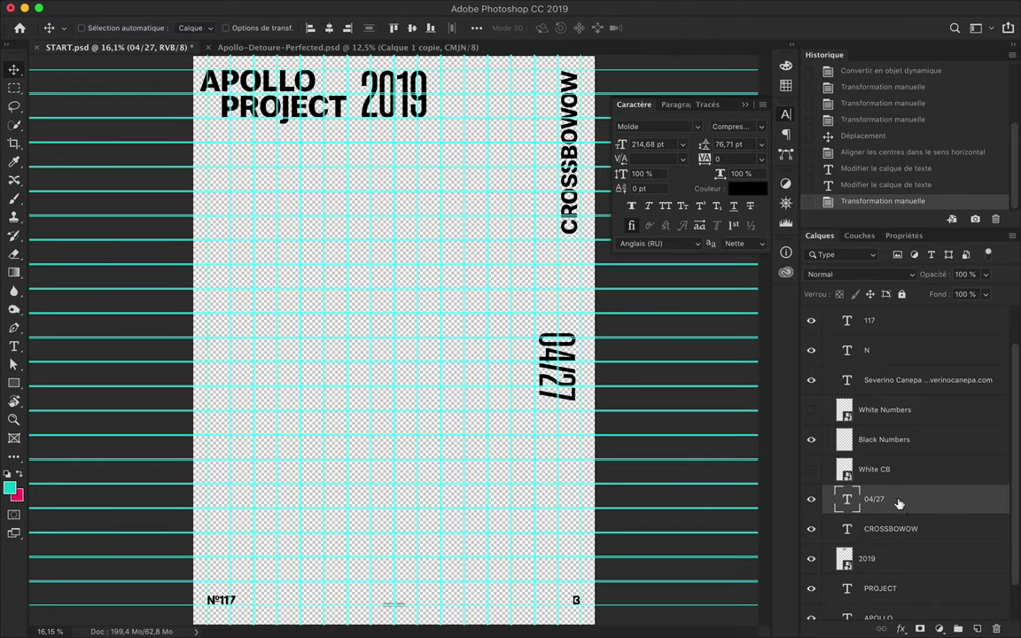
Step: Convert 04/27 to a smart object and scale it to about 123%
right_click(831, 499)
left_click(813, 577)
key("ctrl+t")
left_click_drag(579, 364, 582, 365)
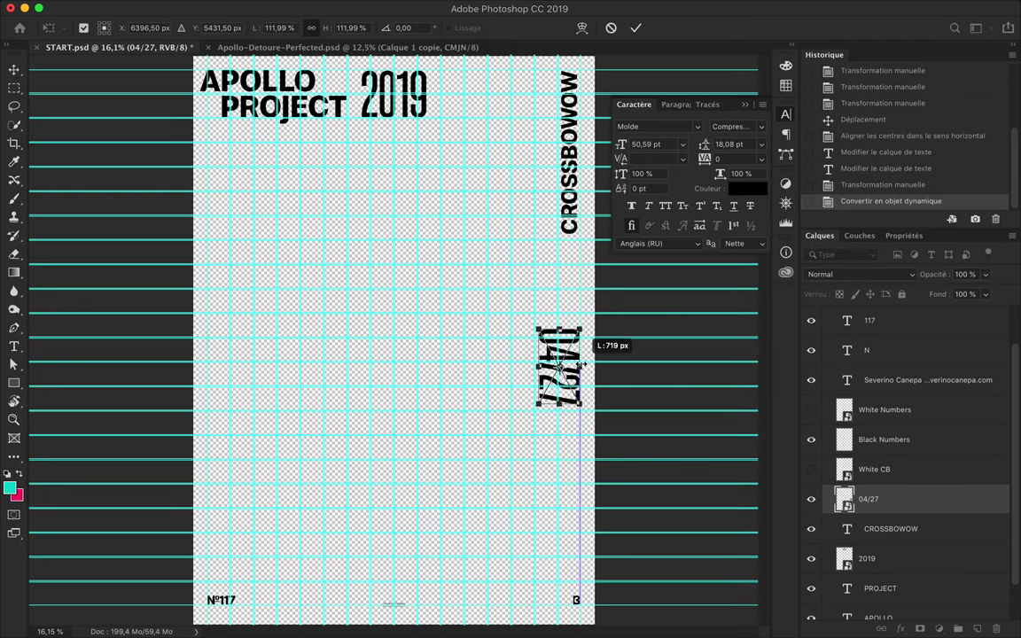
left_click_drag(538, 406, 534, 410)
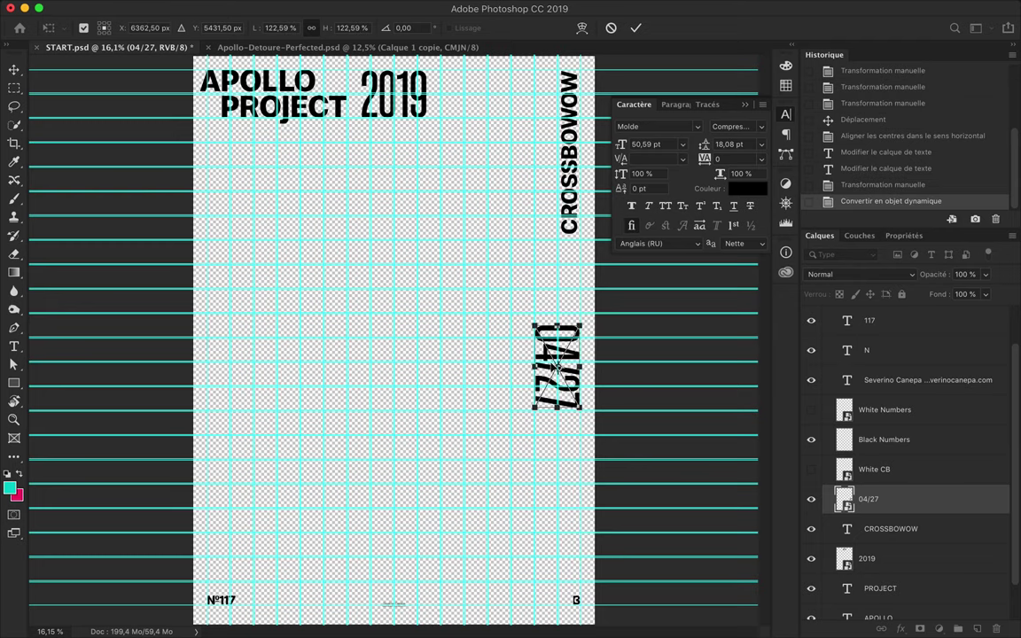
key("Return")
Step: Centre 04/27 vertically relative to the whole canvas
left_click(477, 27)
left_click(525, 158)
left_click(511, 66)
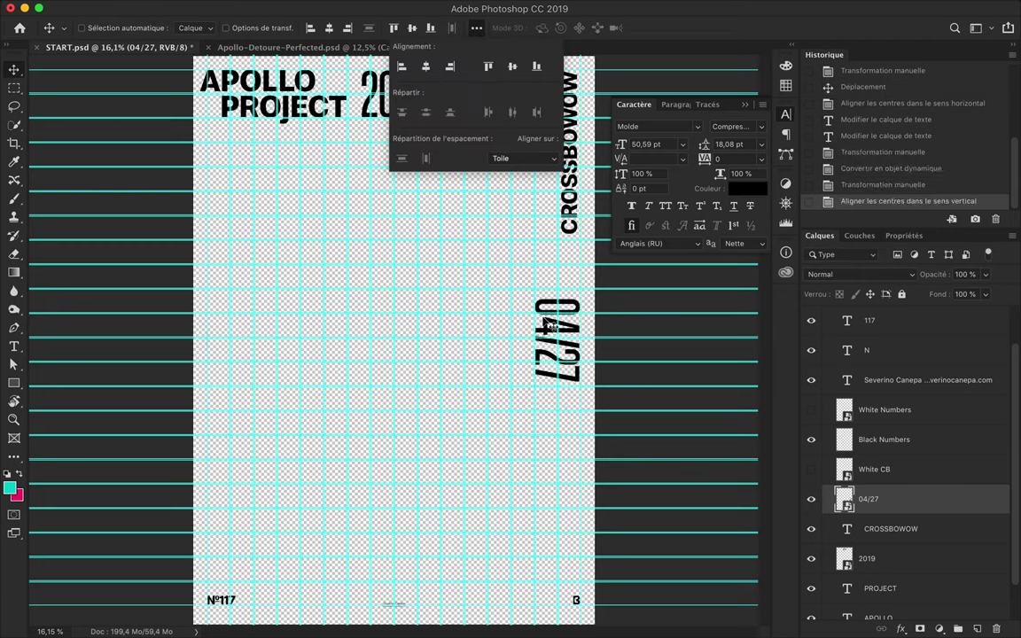
left_click(517, 348)
left_click(577, 600)
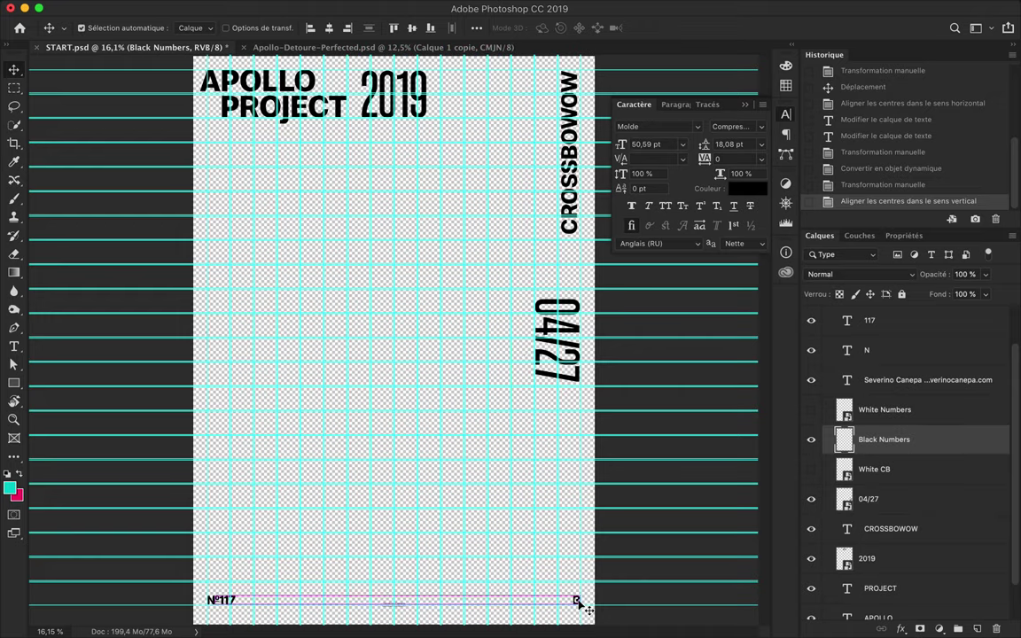
Step: Cut the bottom-right B logo out of Black Numbers onto its own layer
key("ctrl+t")
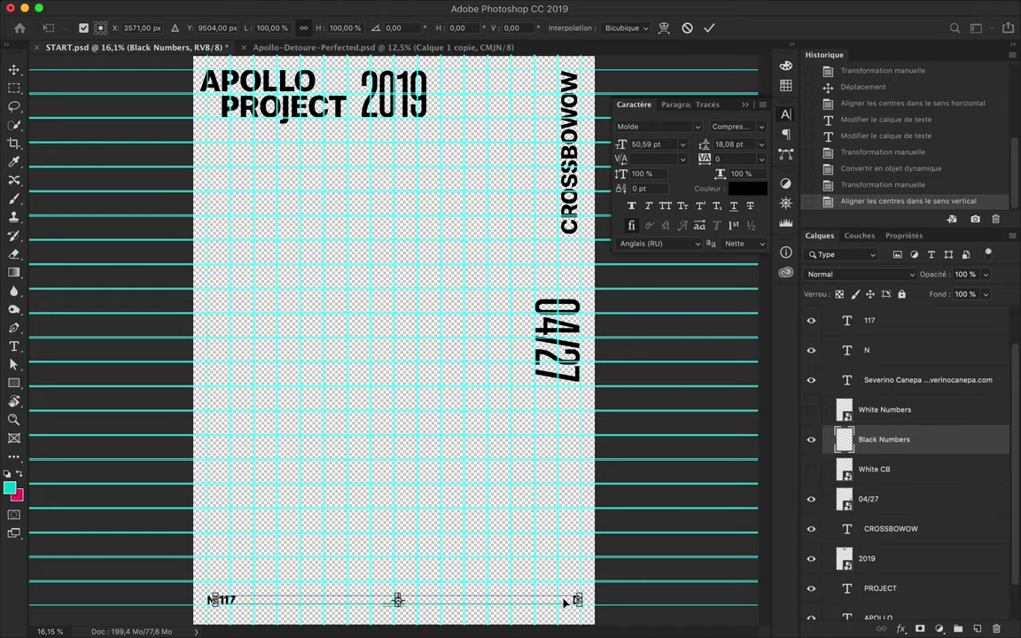
key("Return")
key("m")
left_click_drag(595, 623, 521, 550)
key("ctrl+x")
key("ctrl+v")
key("ctrl+t")
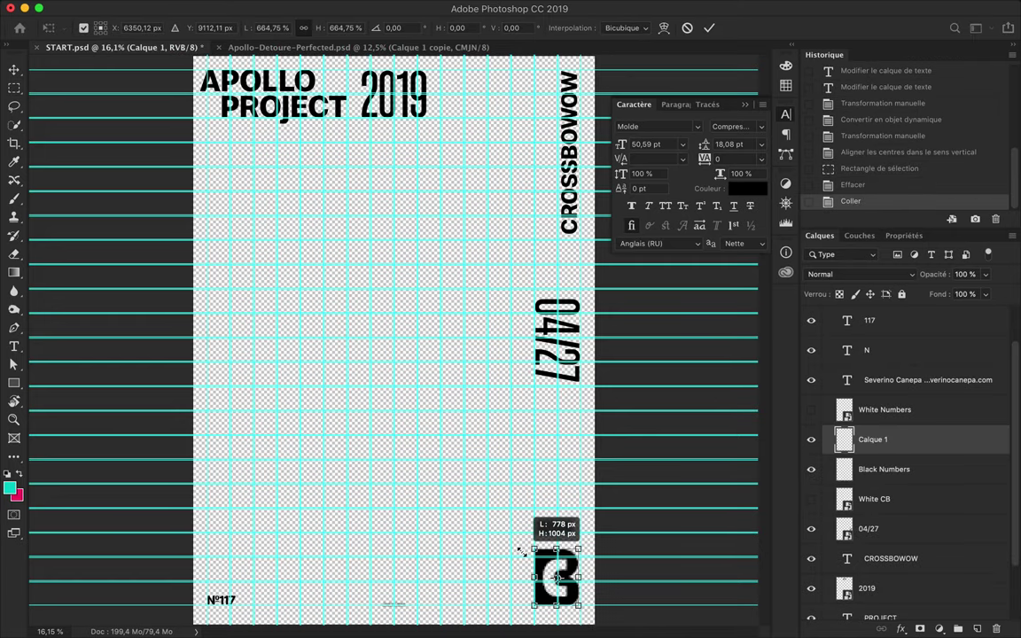
key("Return")
Step: Move the B logo slightly lower and enlarge it toward the upper right
scroll(556, 576, "up", 5)
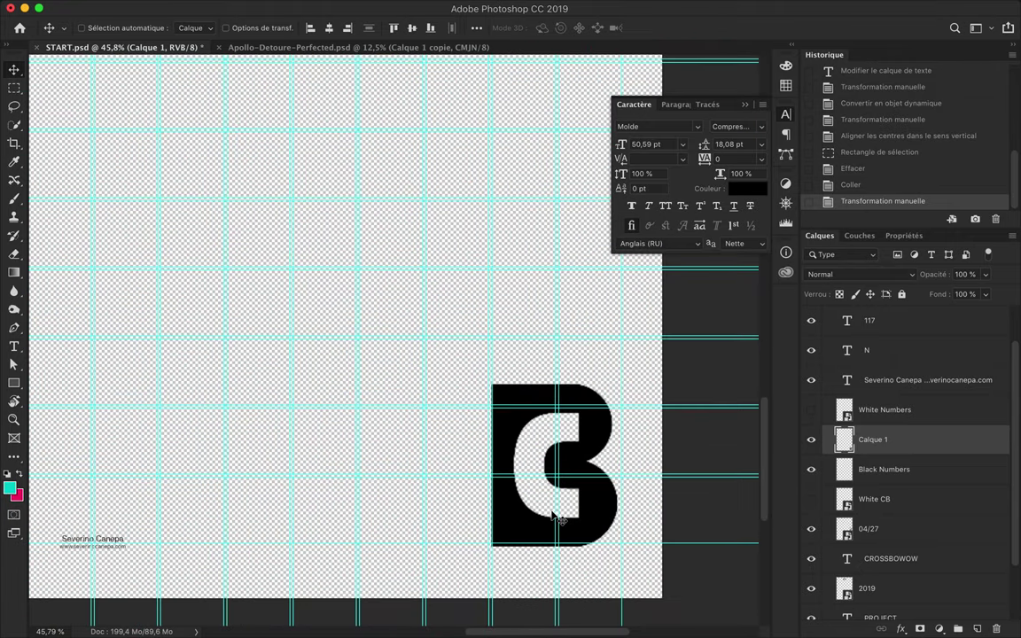
left_click_drag(544, 508, 529, 520)
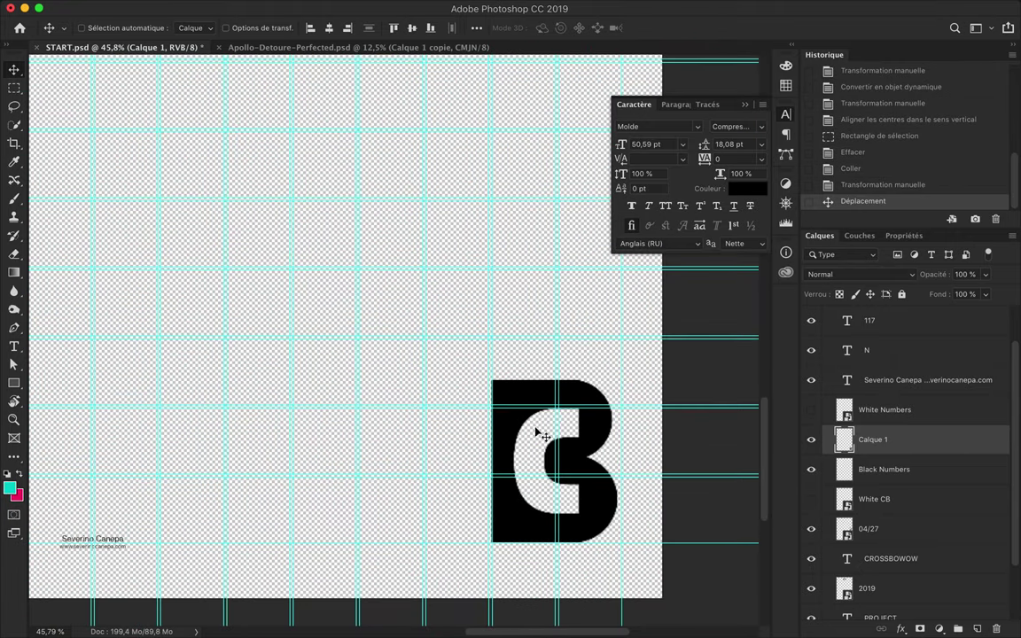
key("ctrl+t")
left_click_drag(617, 381, 626, 368)
key("Return")
scroll(443, 496, "left", 5)
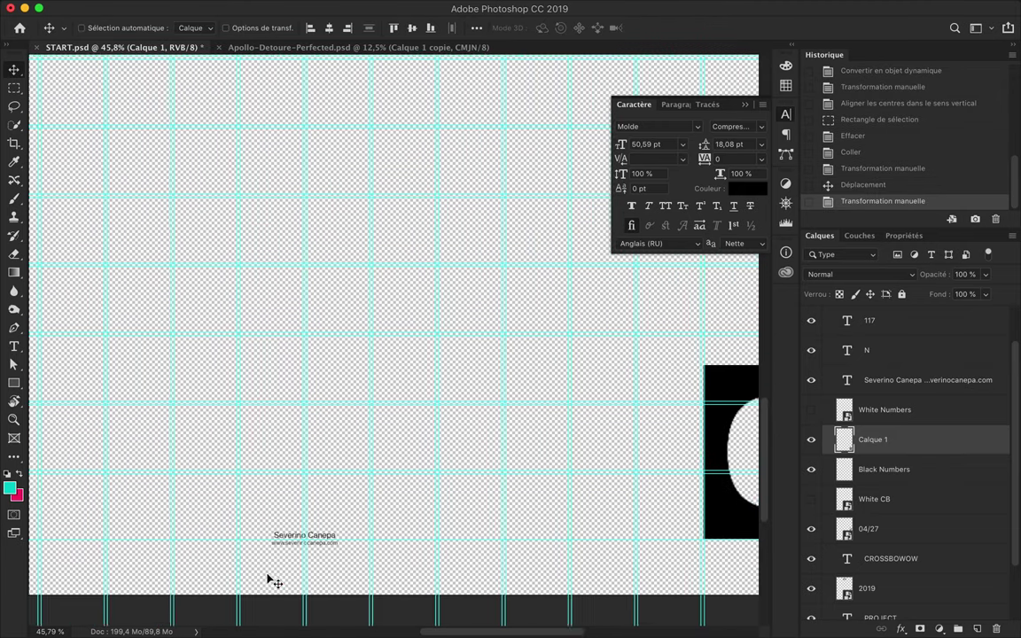
left_click(304, 542, "ctrl")
Step: Scale the name-and-website credit text taller
key("ctrl+t")
left_click_drag(318, 531, 326, 466)
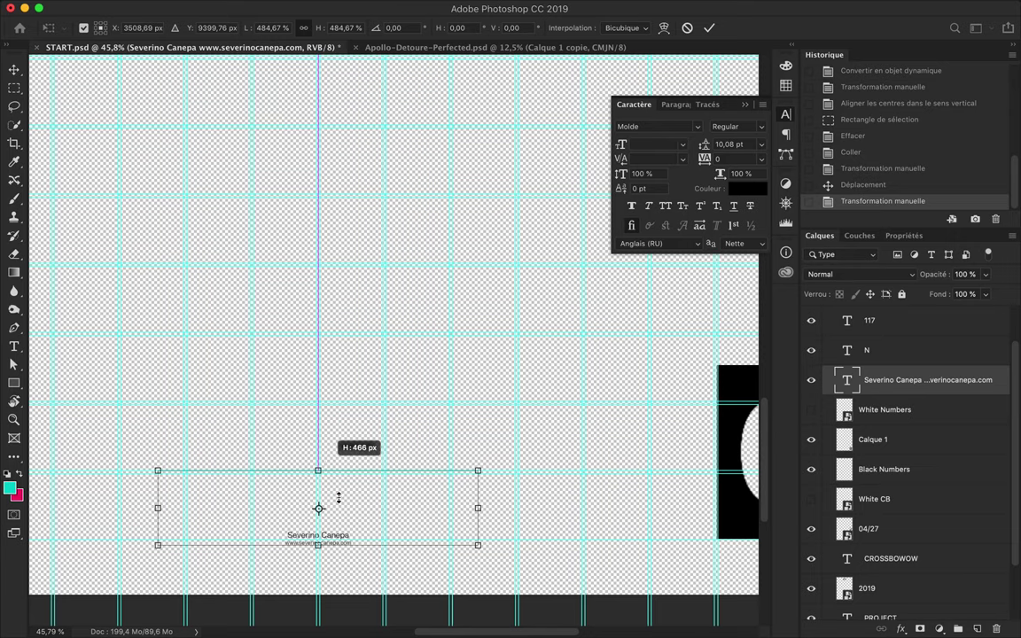
key("Return")
scroll(344, 510, "down", 1)
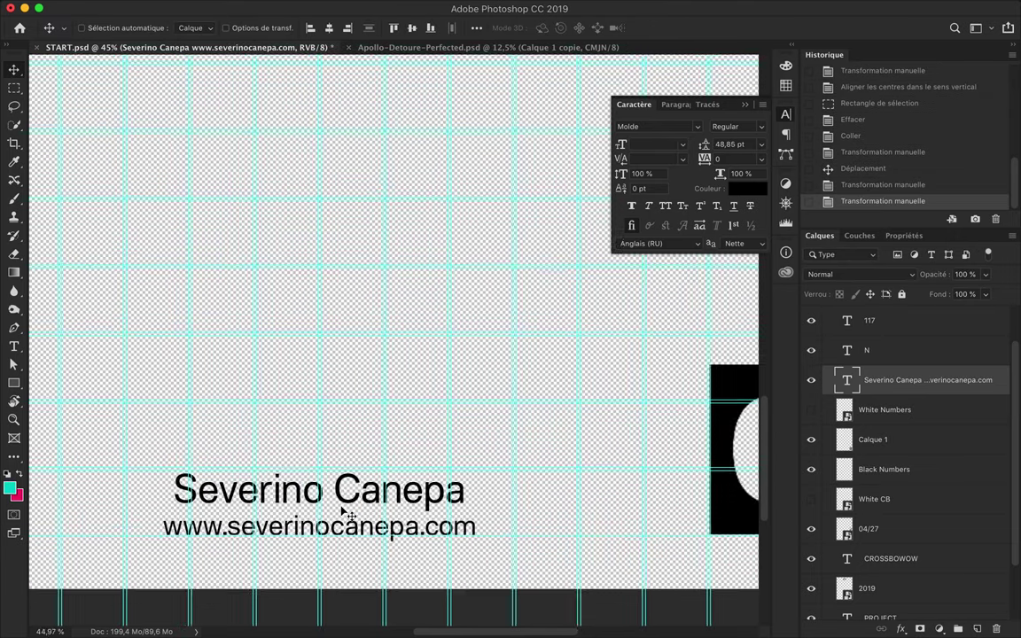
scroll(344, 512, "down", 5)
scroll(344, 512, "up", 2)
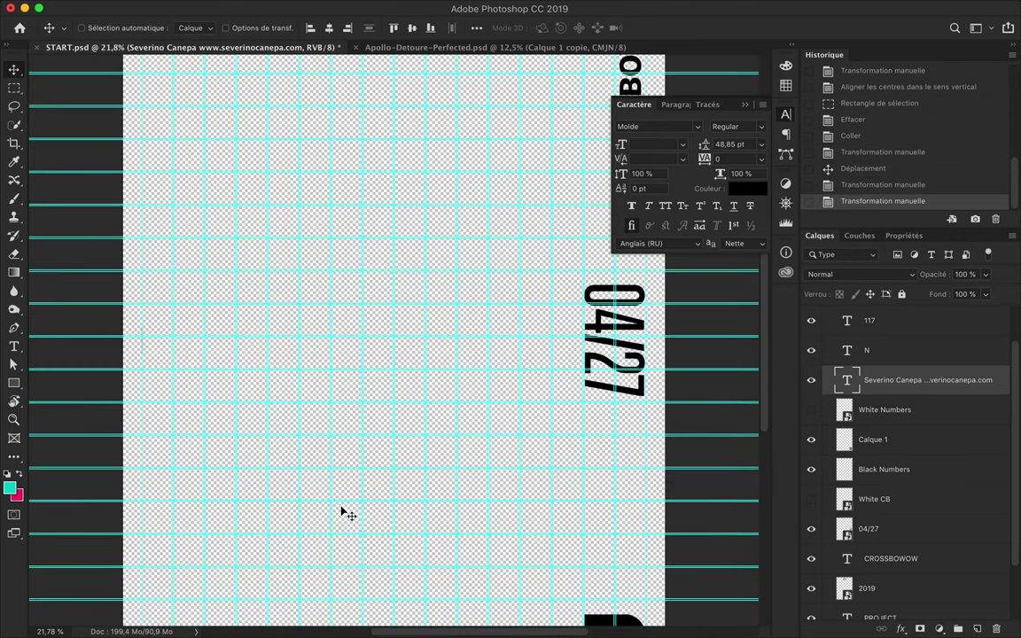
Step: Enlarge the N and 117 numbers along the bottom edge
left_click(295, 494)
key("ctrl+t")
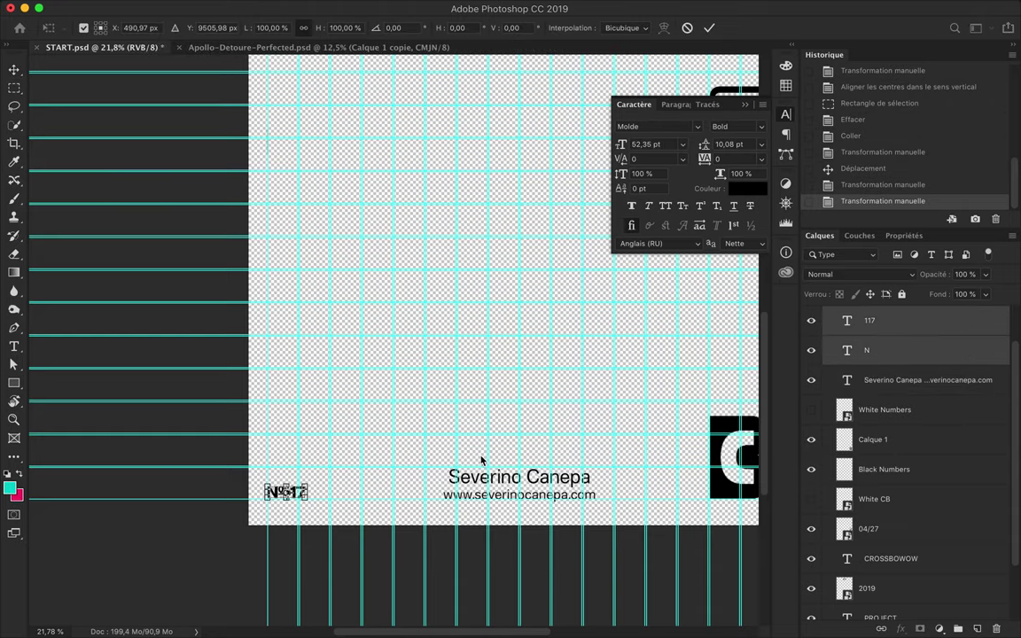
left_click_drag(317, 479, 466, 409)
left_click_drag(370, 433, 370, 414)
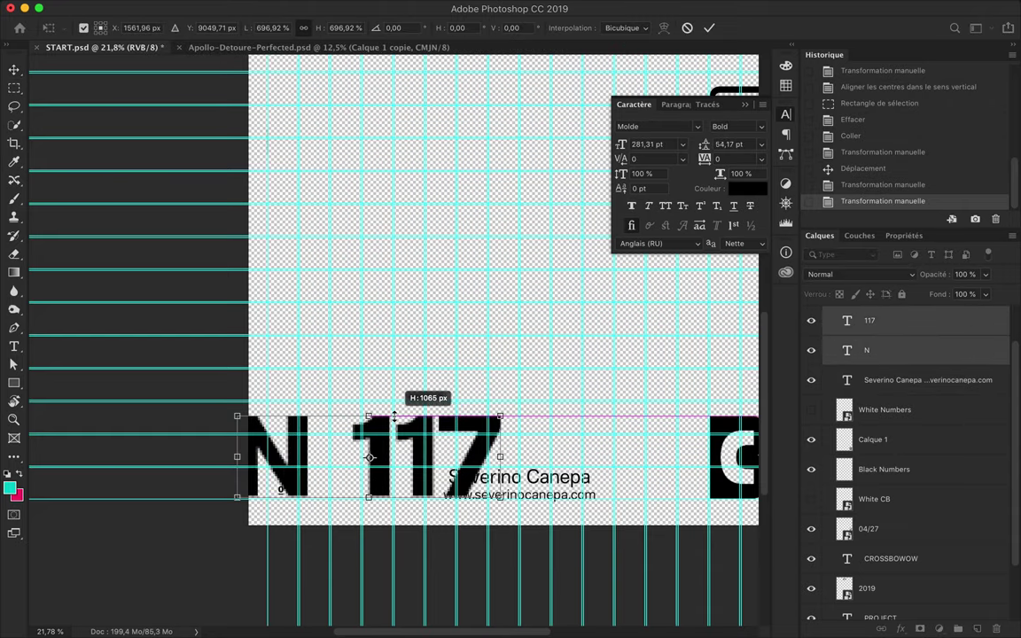
key("ctrl+z")
key("Return")
scroll(700, 446, "right", 3)
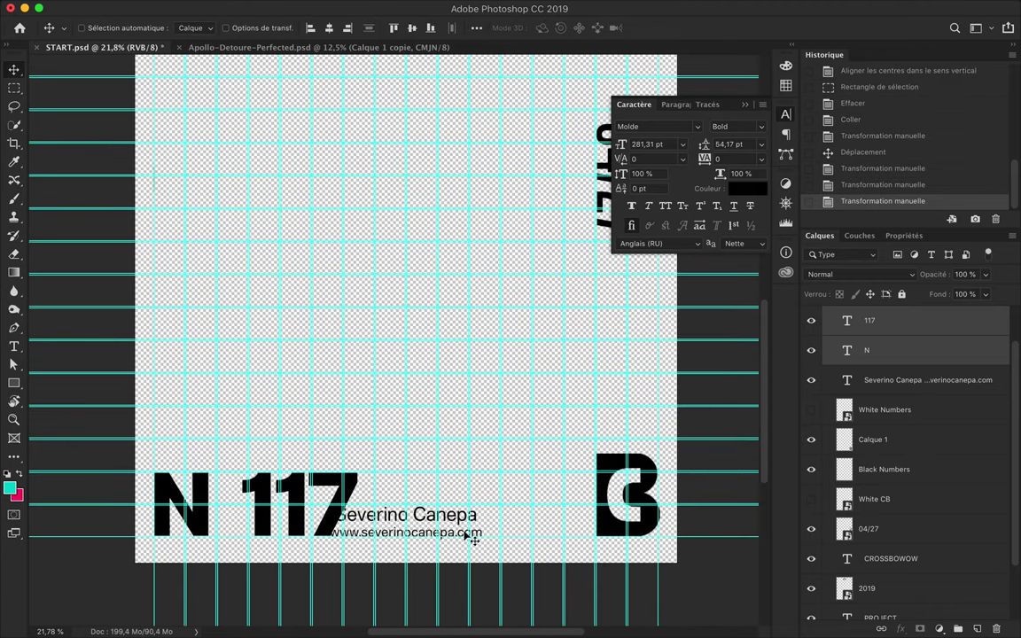
Step: Make the credit Semibold and left-aligned, placed next to 117
left_click(461, 524)
left_click_drag(461, 524, 523, 525)
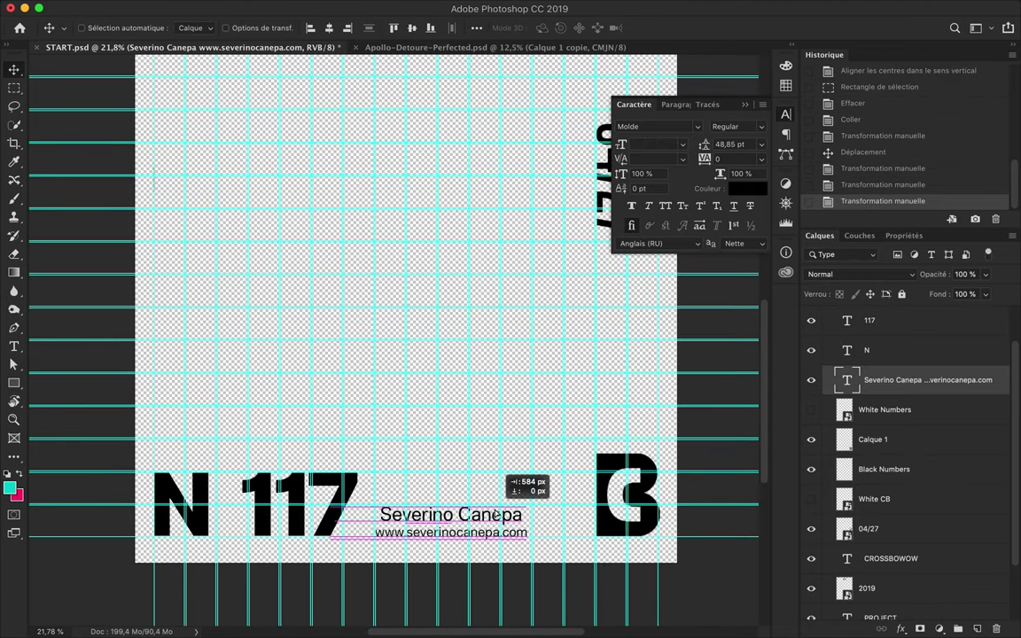
key("t")
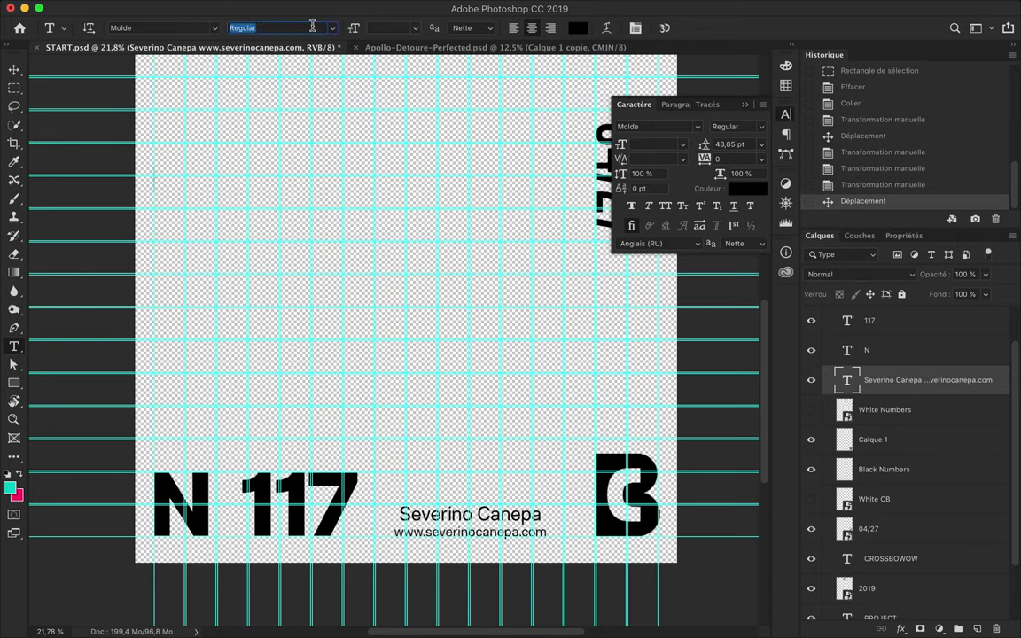
key("Down")
key("Down")
key("Down")
key("Down")
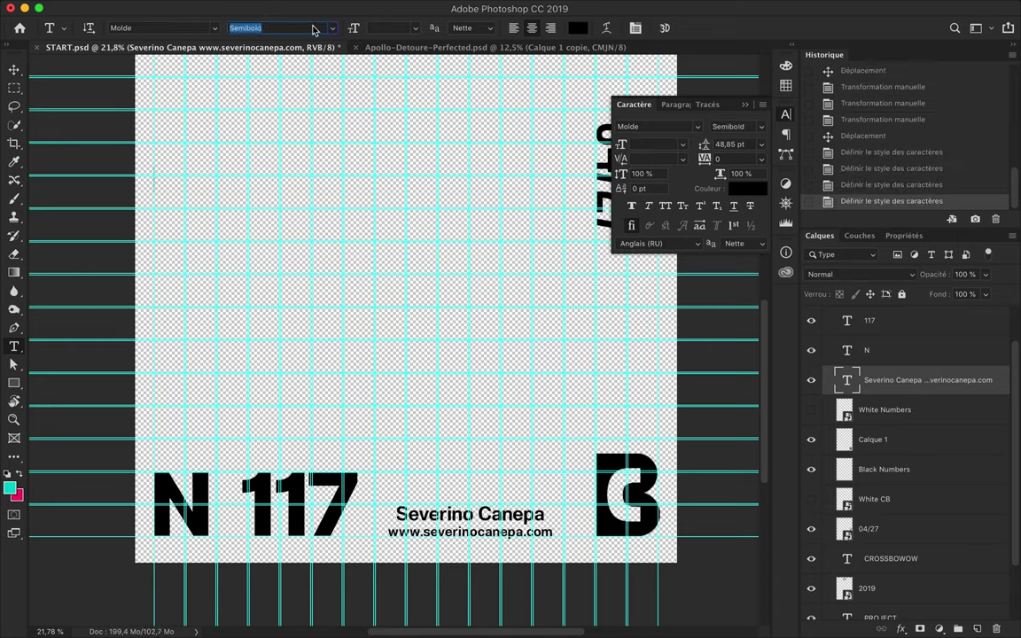
left_click(676, 104)
left_click(633, 126)
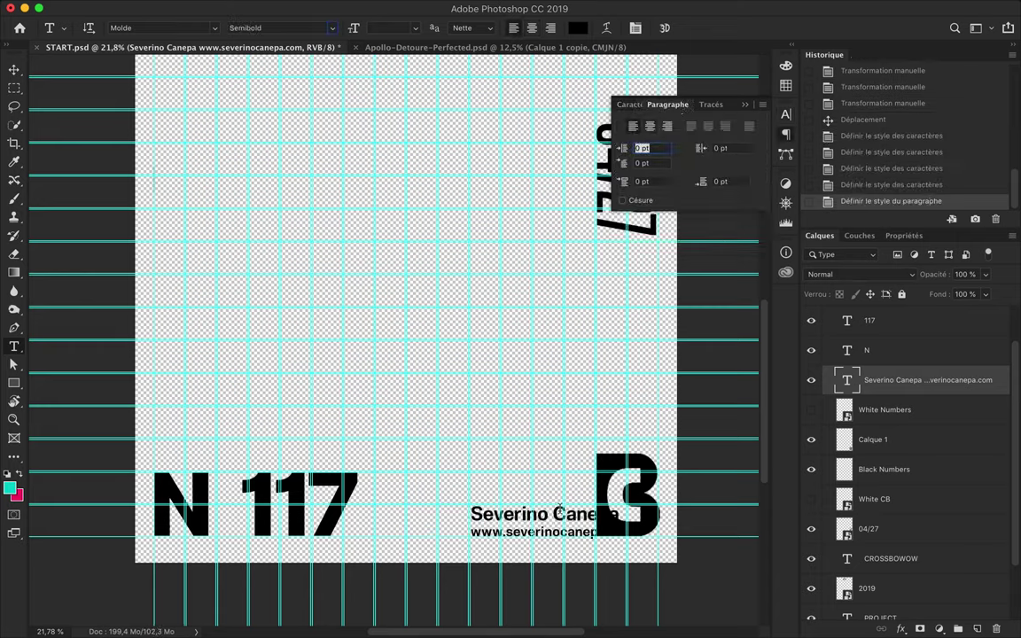
key("v")
left_click_drag(553, 515, 458, 515)
scroll(395, 523, "down", 2)
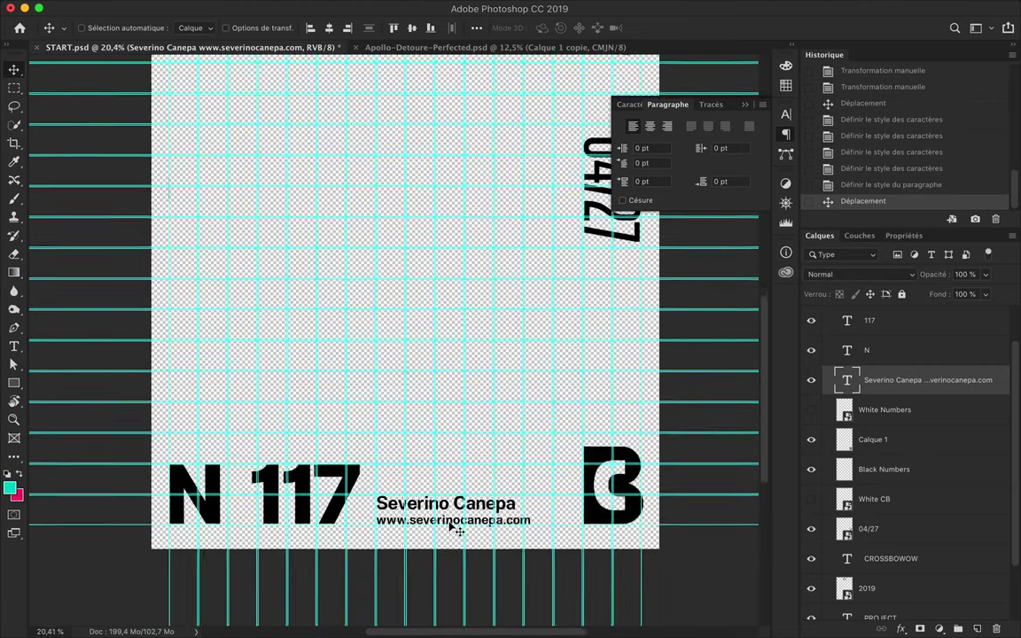
scroll(251, 467, "up", 2)
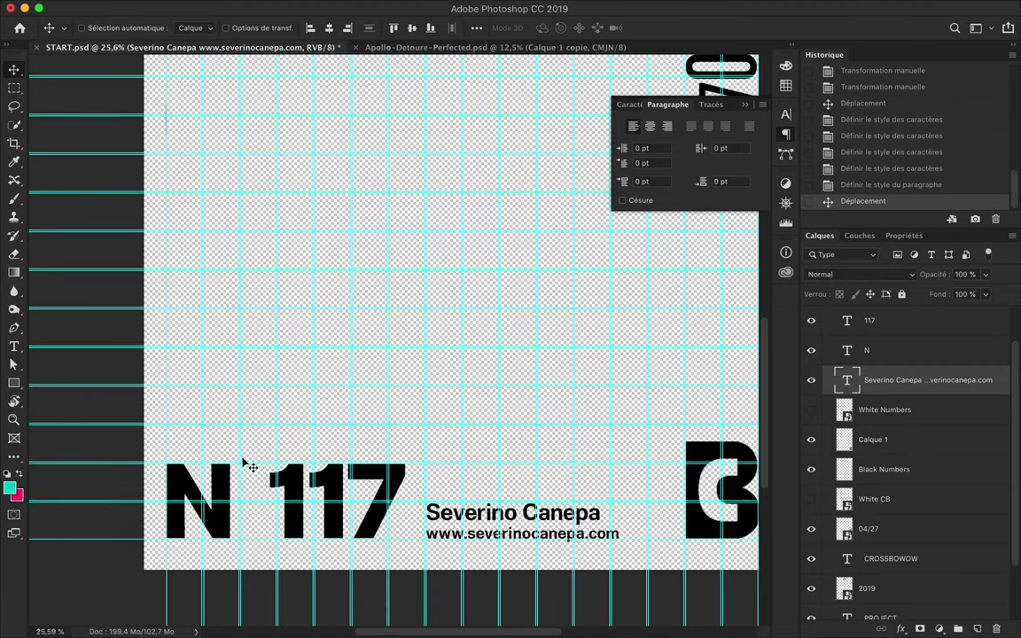
Step: Move the N layer right toward 117
left_click(887, 352)
key("ctrl+t")
mouse_move(209, 498)
left_mouse_down()
mouse_move(298, 498)
mouse_move(200, 505)
left_mouse_up()
Step: Place the small º mark from Black Numbers between N and 117
scroll(865, 380, "down", 2)
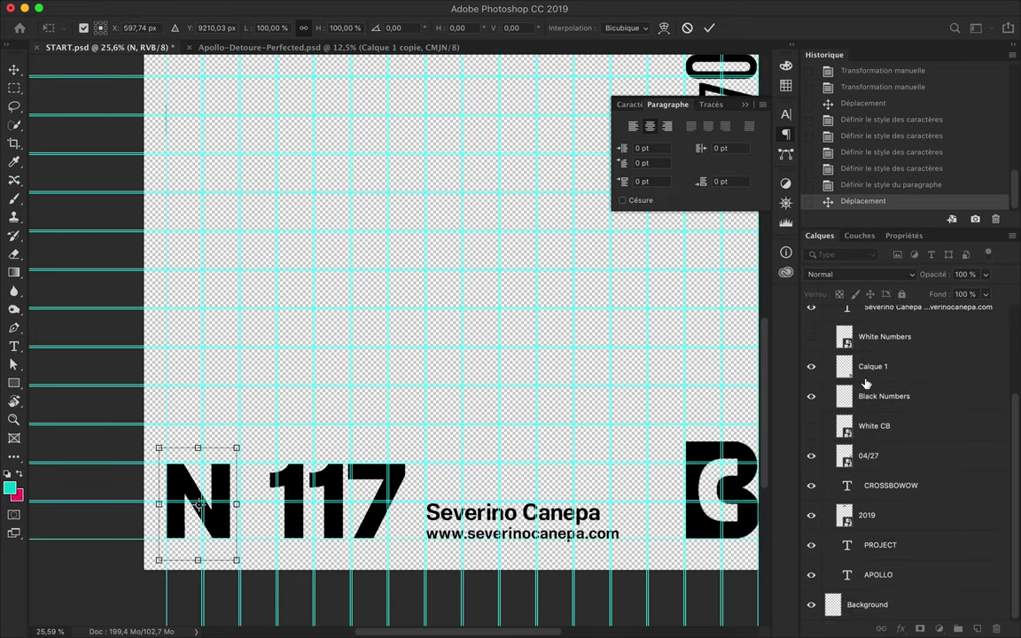
scroll(898, 373, "down", 1)
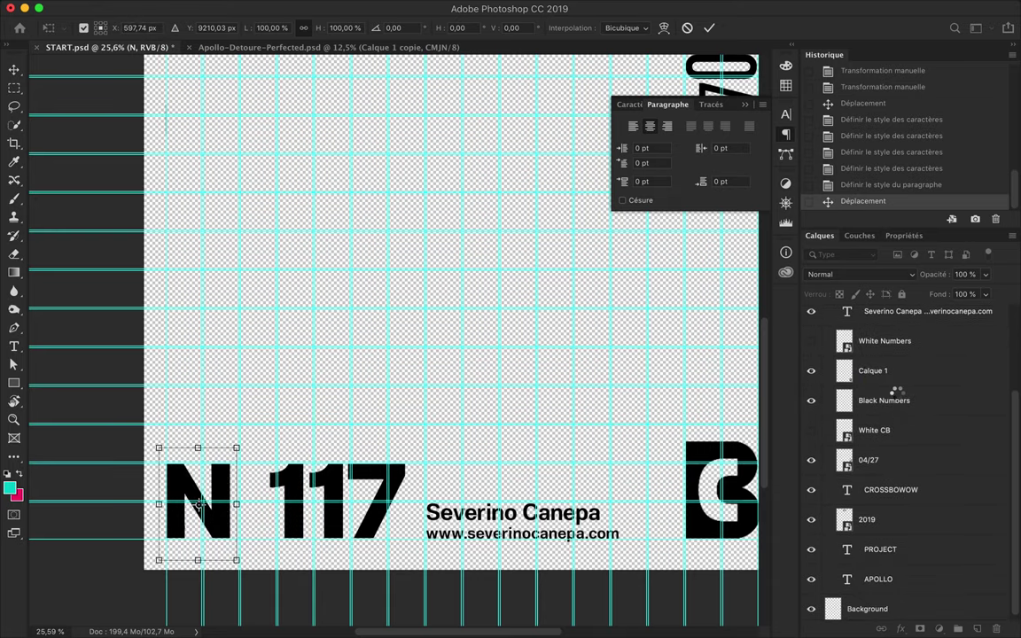
left_click(884, 400)
left_click_drag(181, 528, 260, 477)
key("Return")
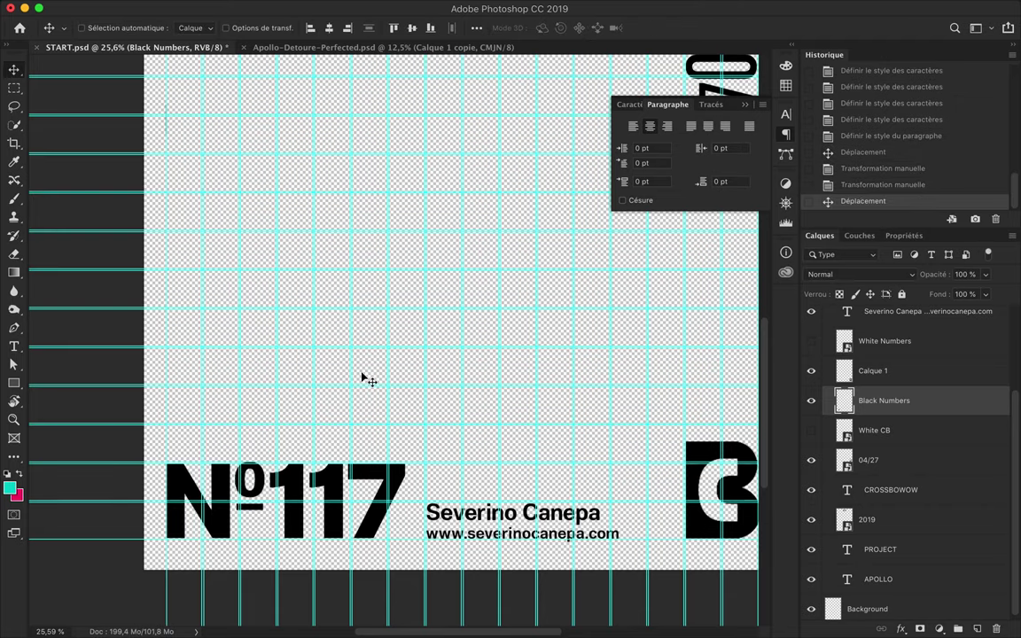
scroll(363, 379, "down", 3)
scroll(363, 378, "up", 1)
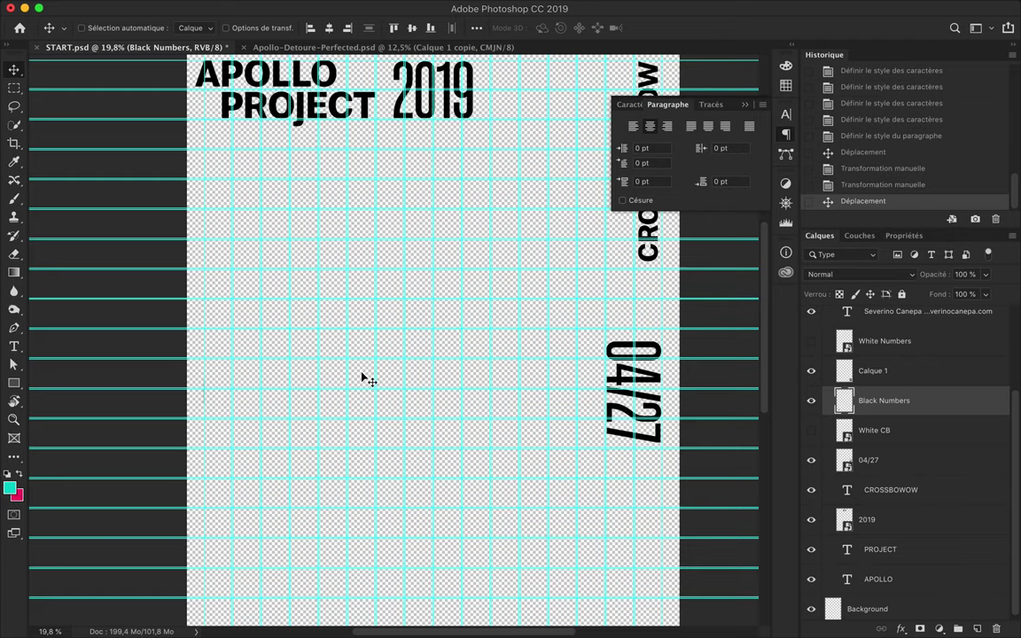
key("ctrl+t")
key("Escape")
left_click(211, 395)
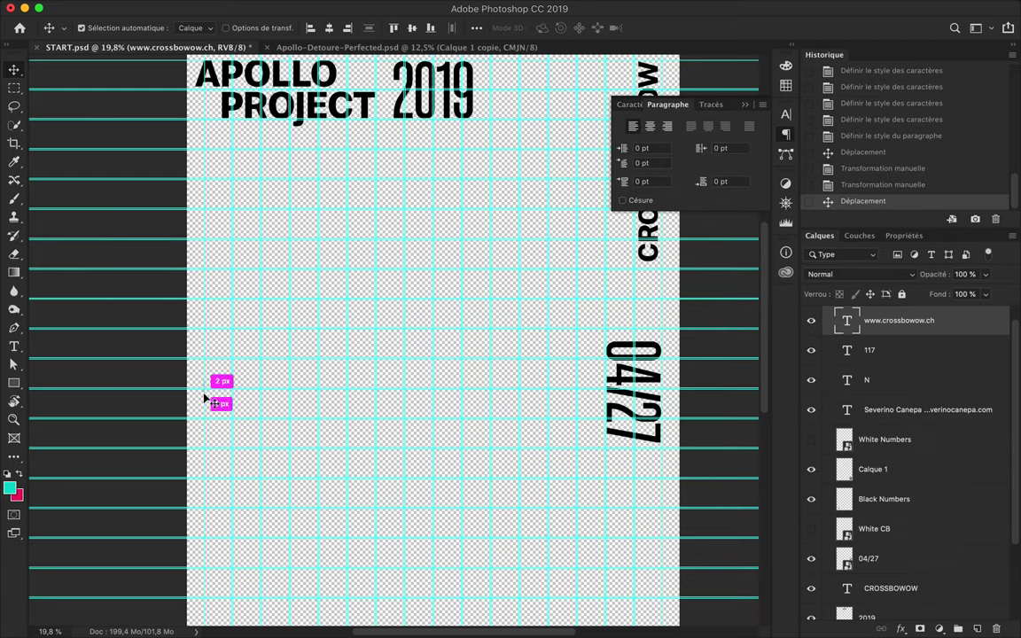
key("ctrl+t")
left_click_drag(212, 379, 266, 142)
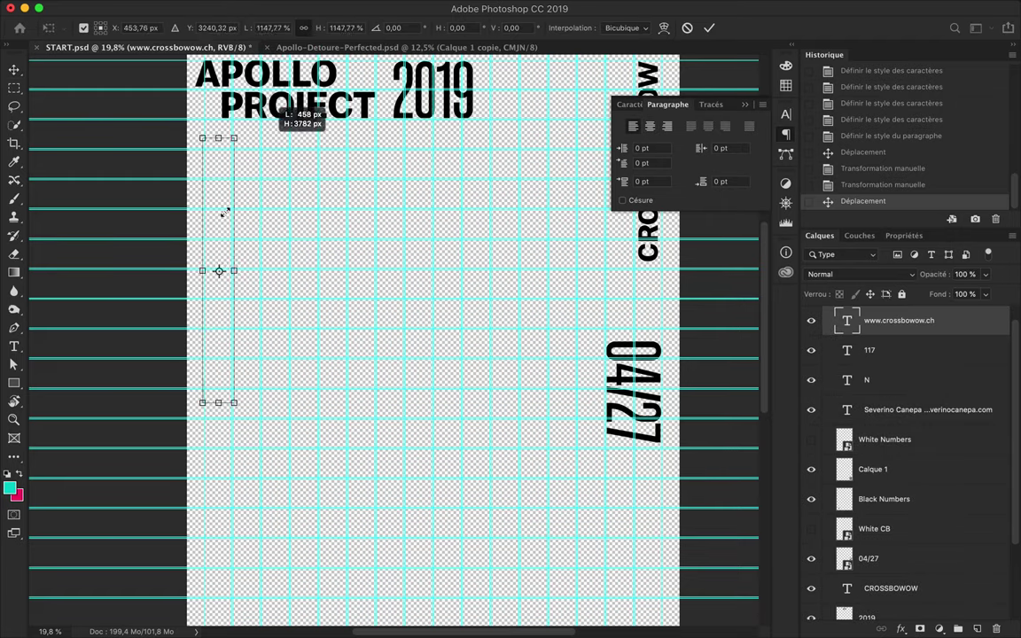
left_click_drag(218, 232, 217, 269)
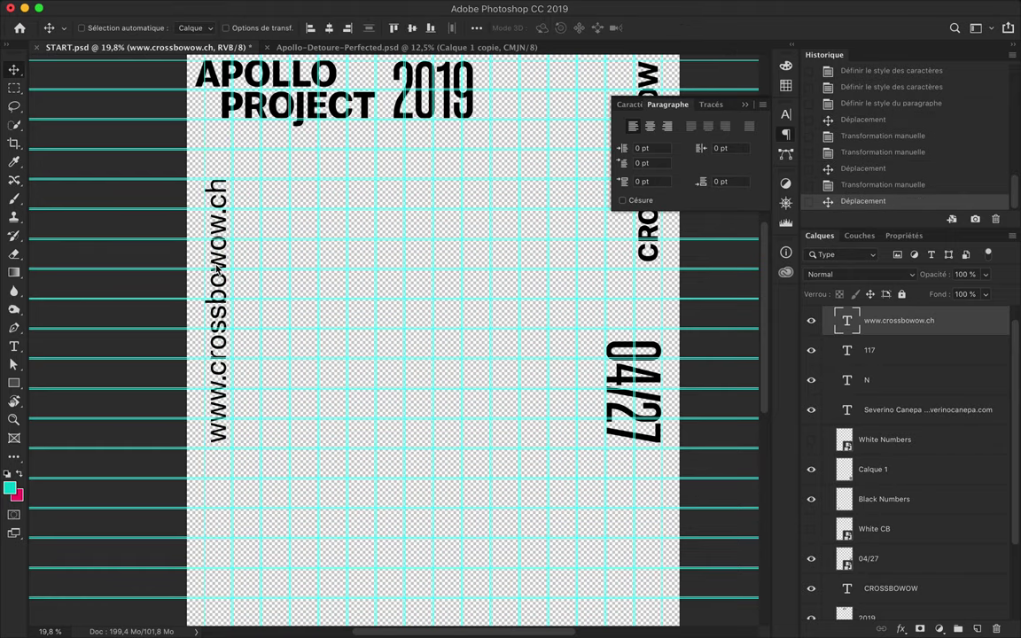
Step: Shift 2019 slightly right and fit the whole poster in the window
scroll(217, 269, "up", 5)
left_click_drag(417, 173, 488, 176)
scroll(492, 199, "down", 5)
scroll(492, 199, "down", 3)
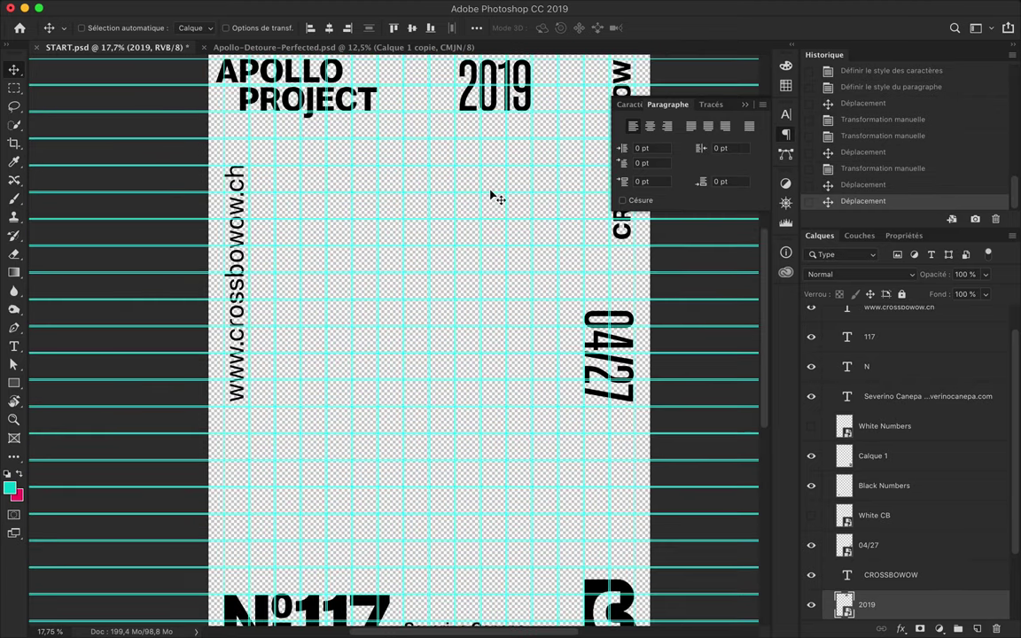
scroll(494, 199, "down", 5)
key("super+0")
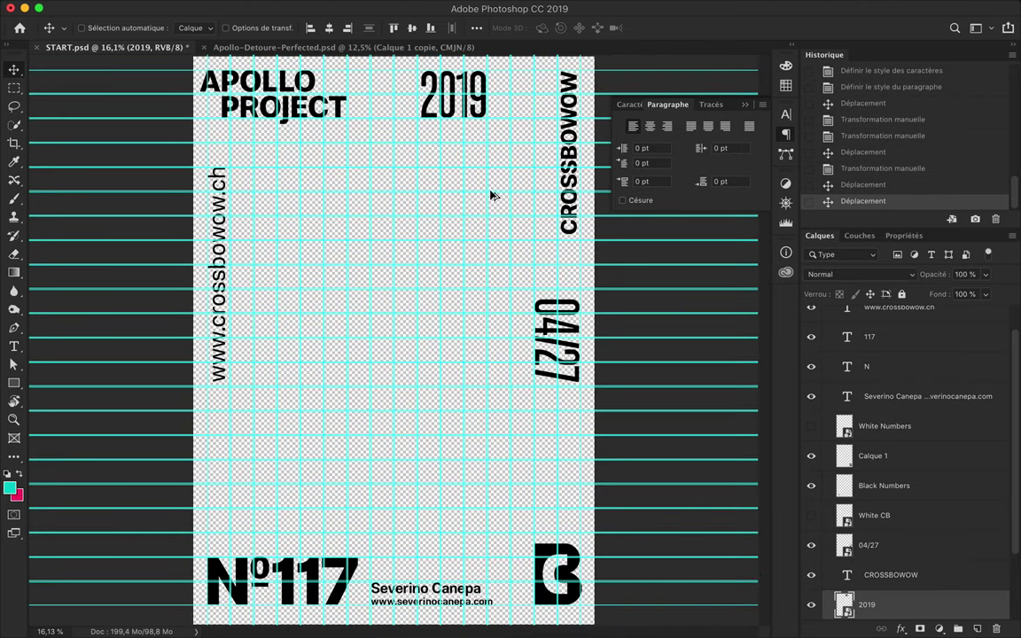
left_click(568, 155, "ctrl")
left_click(633, 105)
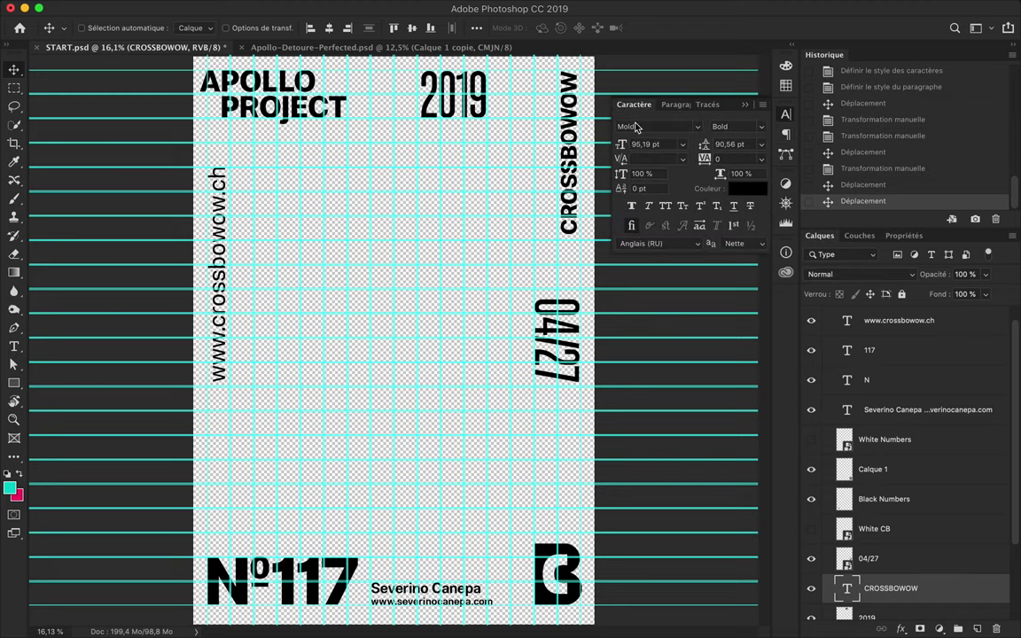
left_click(229, 265, "ctrl")
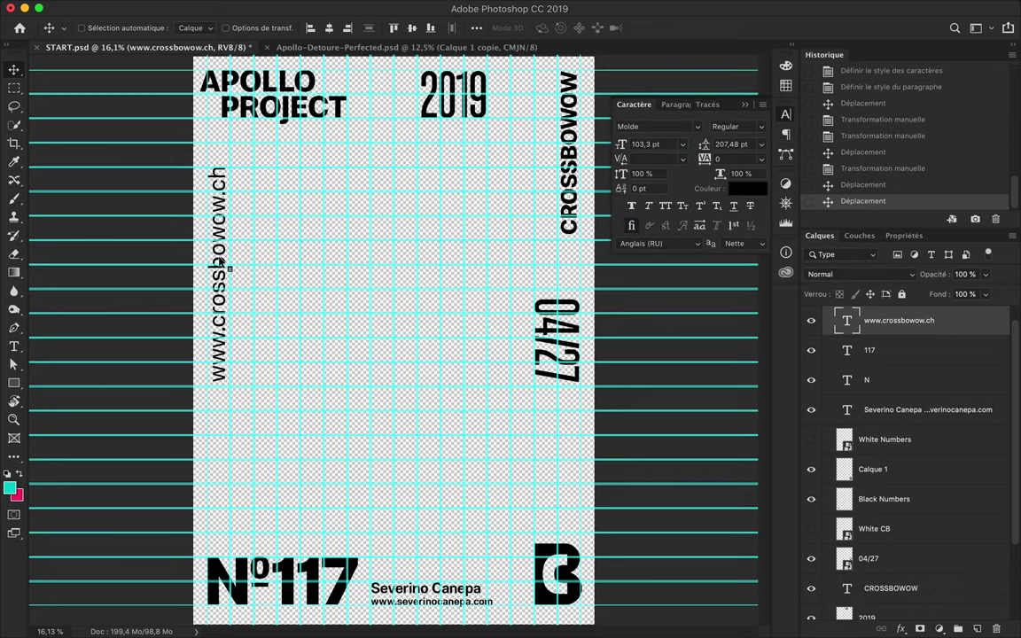
left_click(736, 126)
left_click(752, 188)
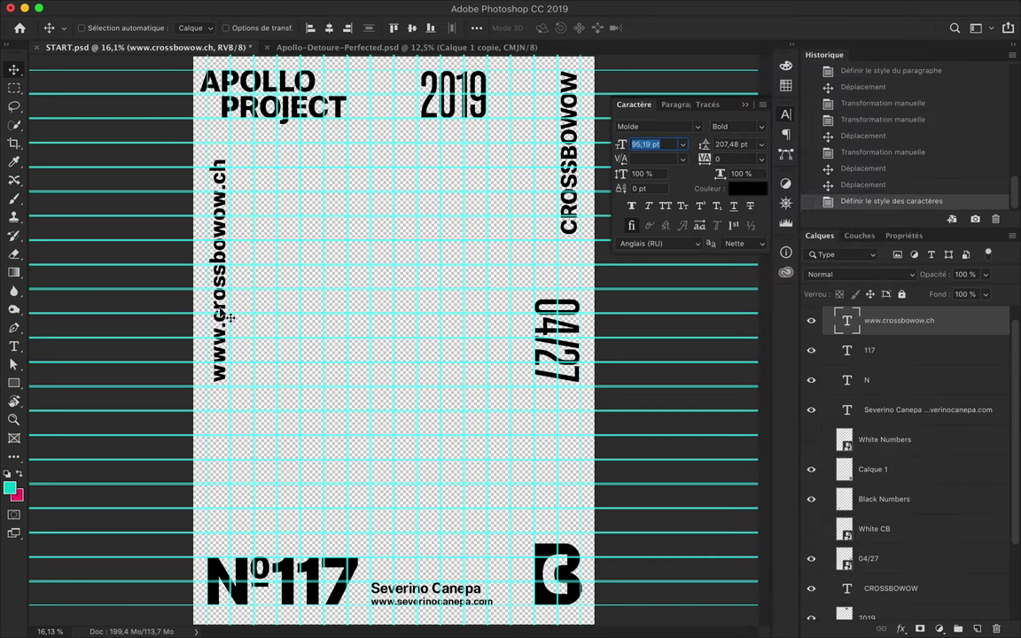
left_click_drag(229, 324, 229, 236)
Step: Try enlarging the URL text, undo it, then move it lower along the left edge
right_click(849, 328)
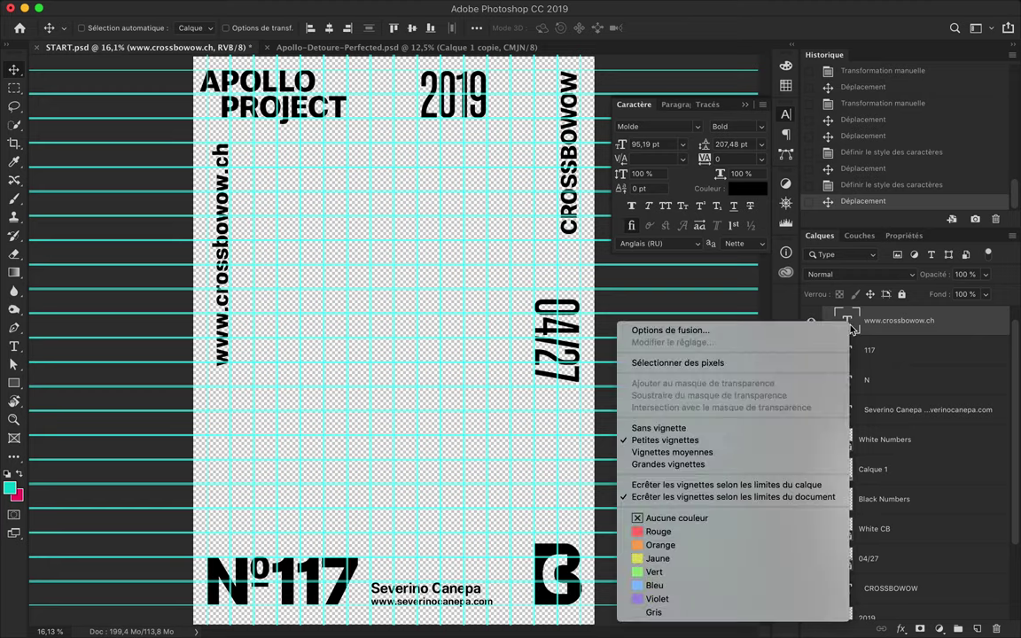
left_click(878, 489)
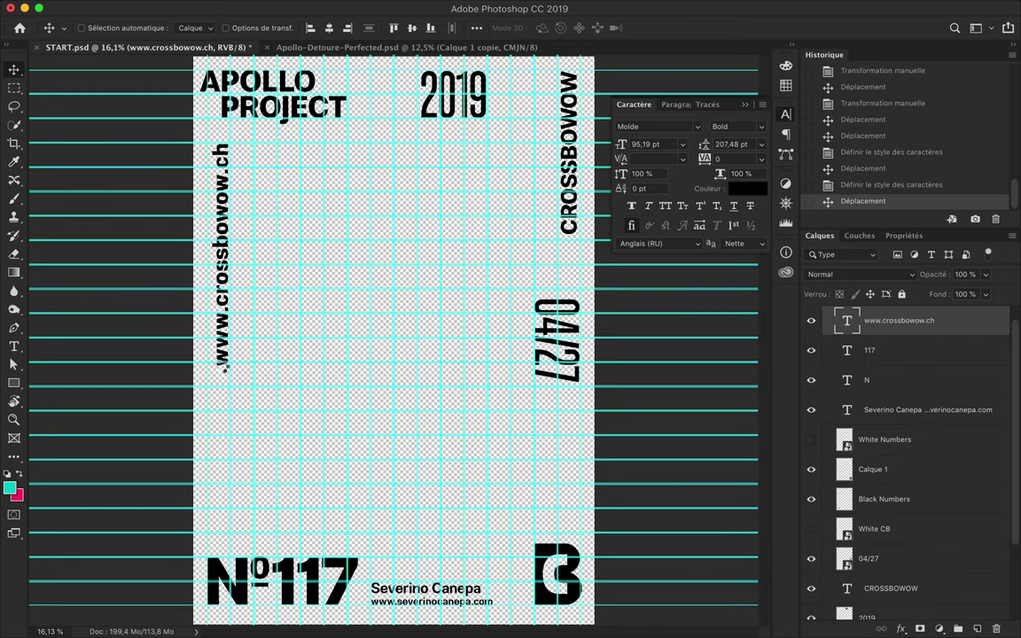
key("ctrl+t")
mouse_move(209, 381)
left_mouse_down()
mouse_move(191, 440)
mouse_move(191, 529)
left_mouse_up()
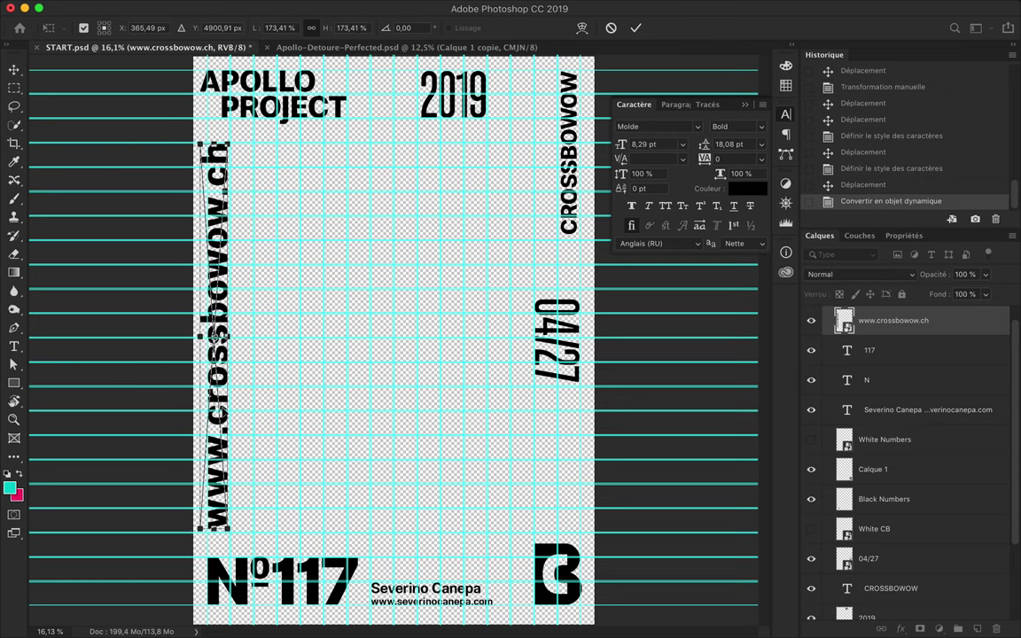
key("Return")
key("Right")
key("Right")
key("Right")
key("Right")
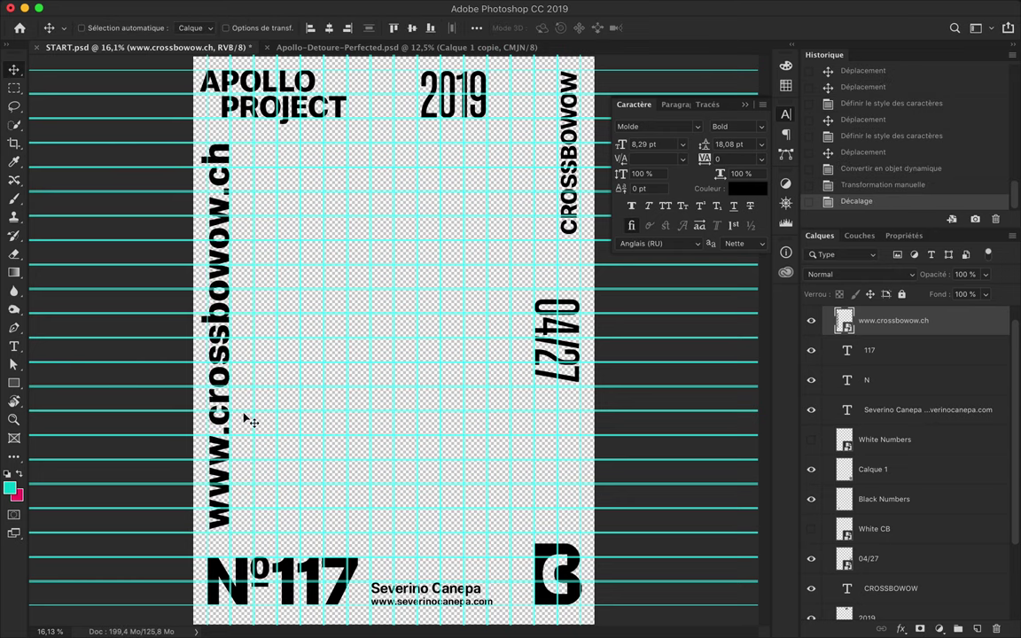
key("ctrl+z")
key("ctrl+z")
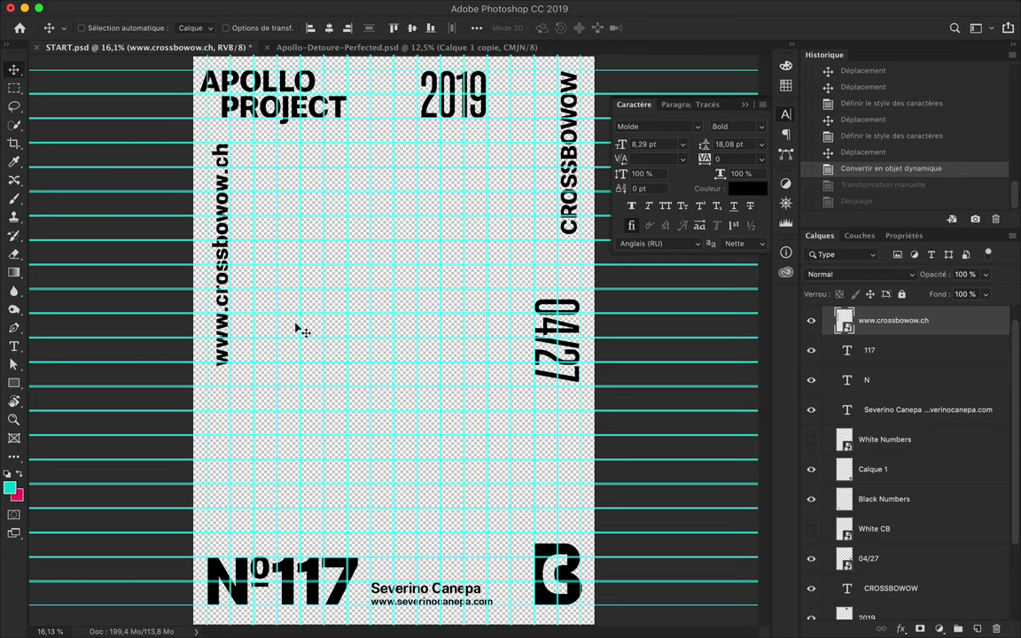
left_click_drag(222, 264, 223, 280)
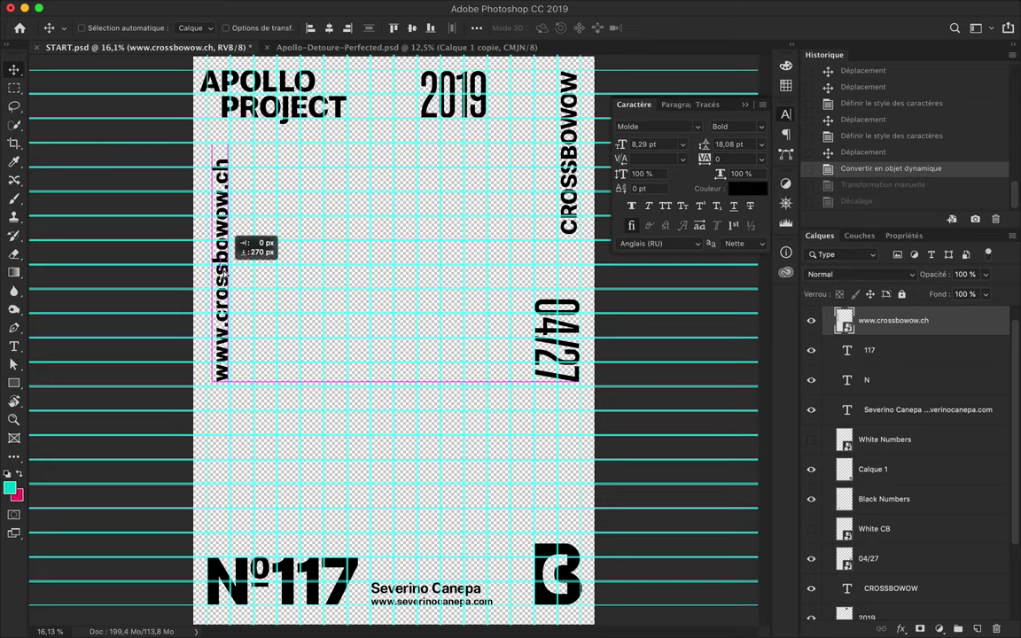
left_click_drag(226, 240, 226, 241)
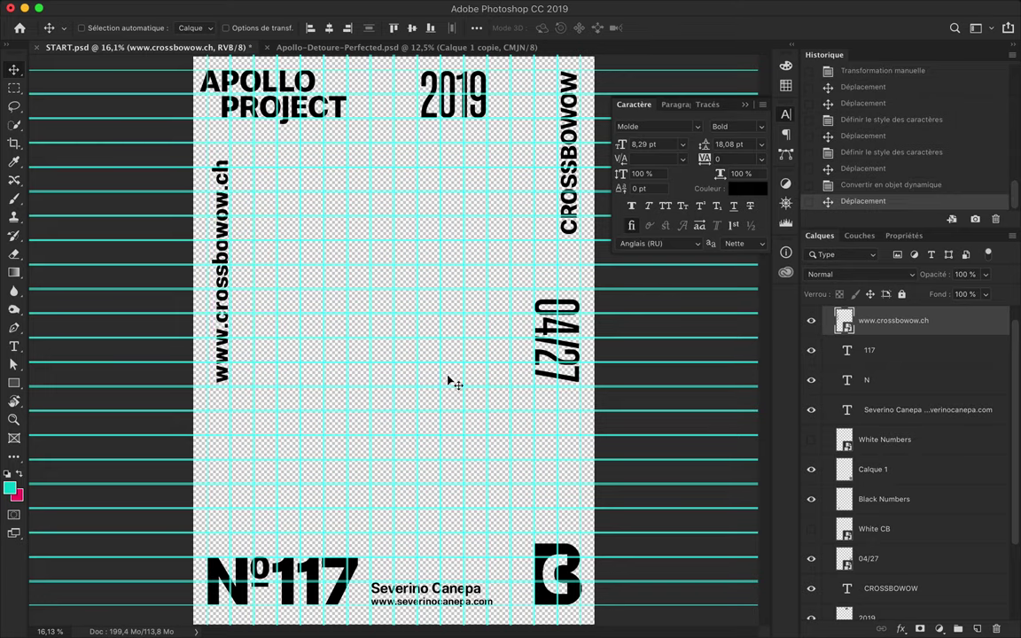
Step: Nudge the designer name-and-website credit beside Nº117 slightly to the right
double_click(448, 593)
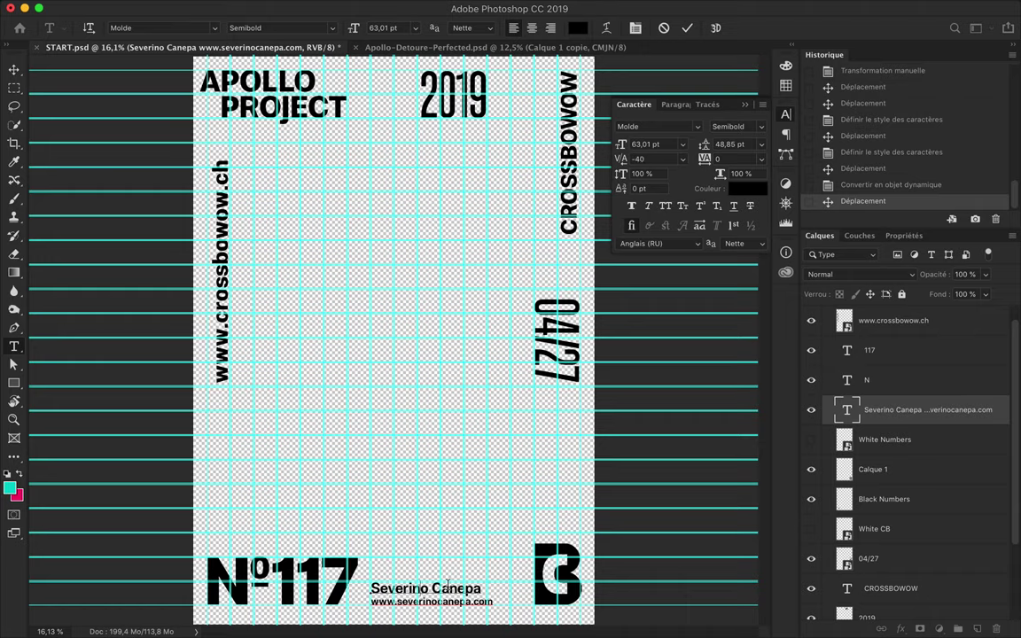
key("Escape")
key("v")
key("shift+Right")
key("shift+Right")
key("shift+Right")
key("shift+Right")
key("shift+Right")
scroll(390, 410, "down", 2)
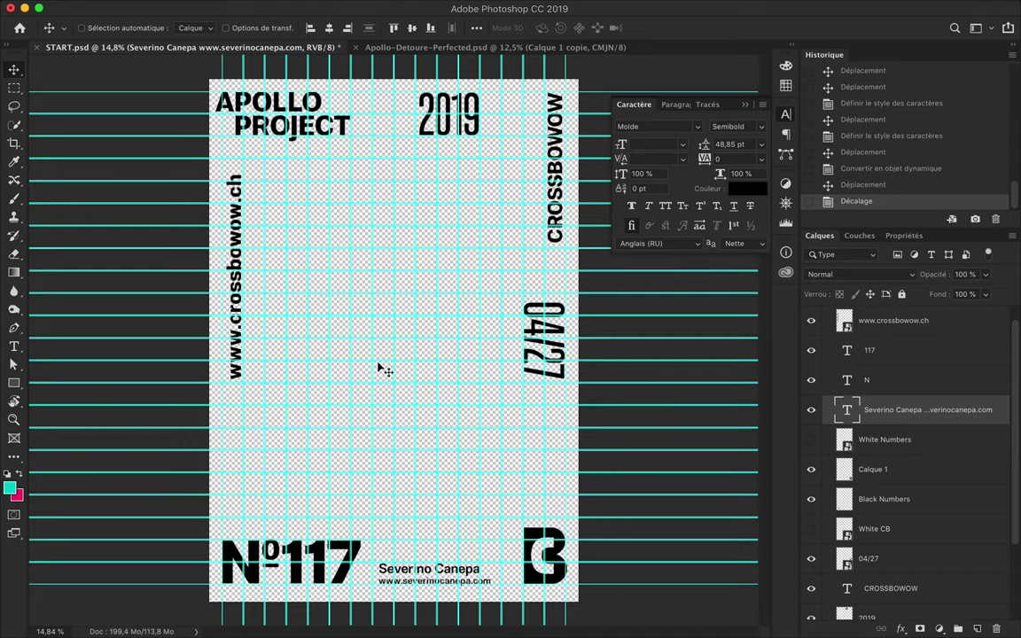
left_click(474, 7)
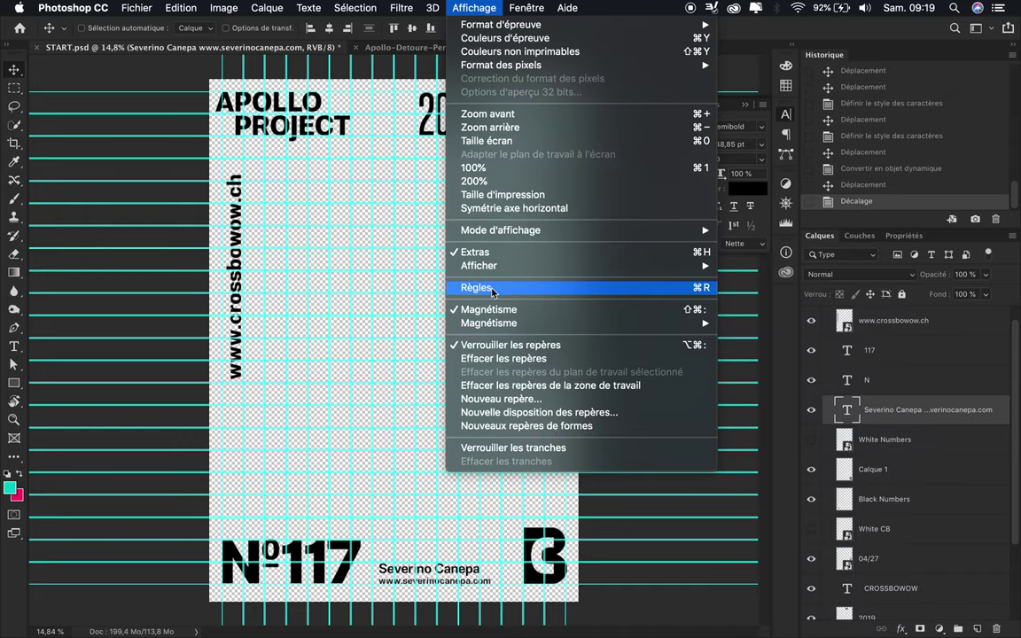
Step: Hide the guides, nudge the B logo layer left, and collapse the character panel
left_click(753, 319)
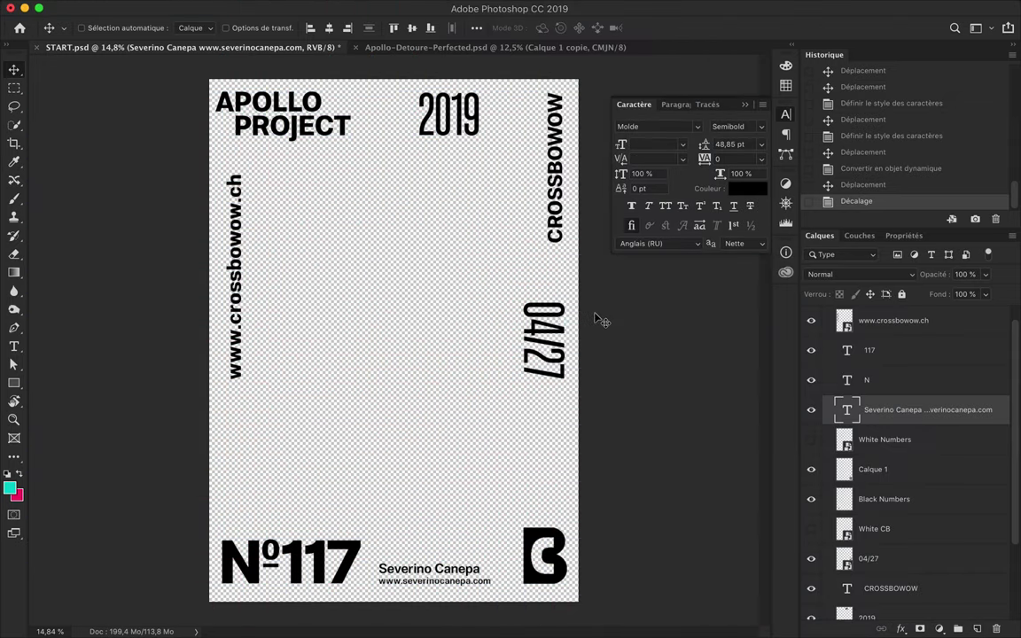
scroll(542, 486, "up", 2)
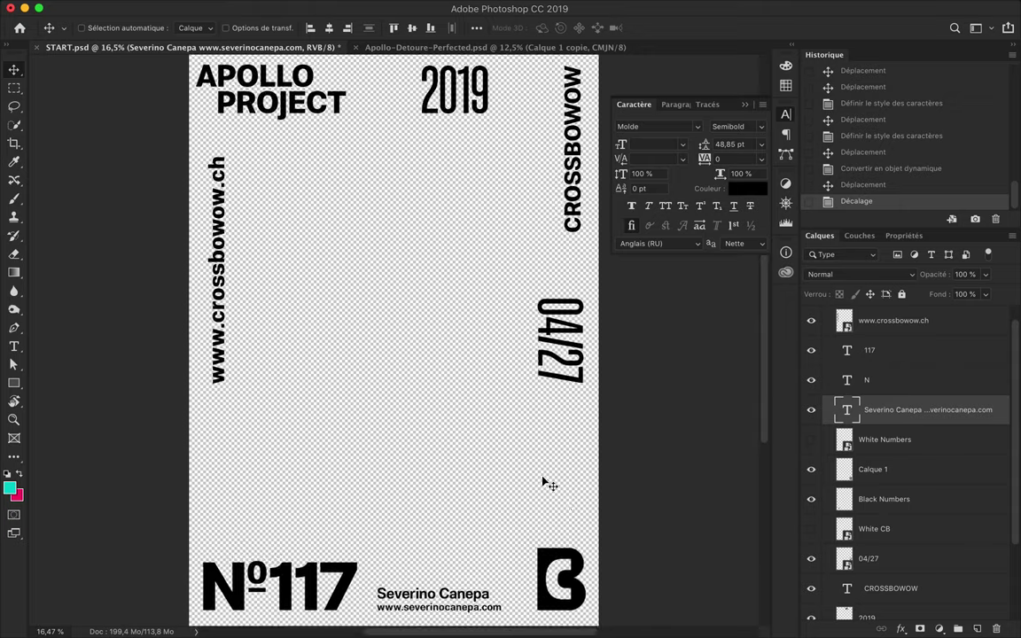
left_click(542, 490, "super")
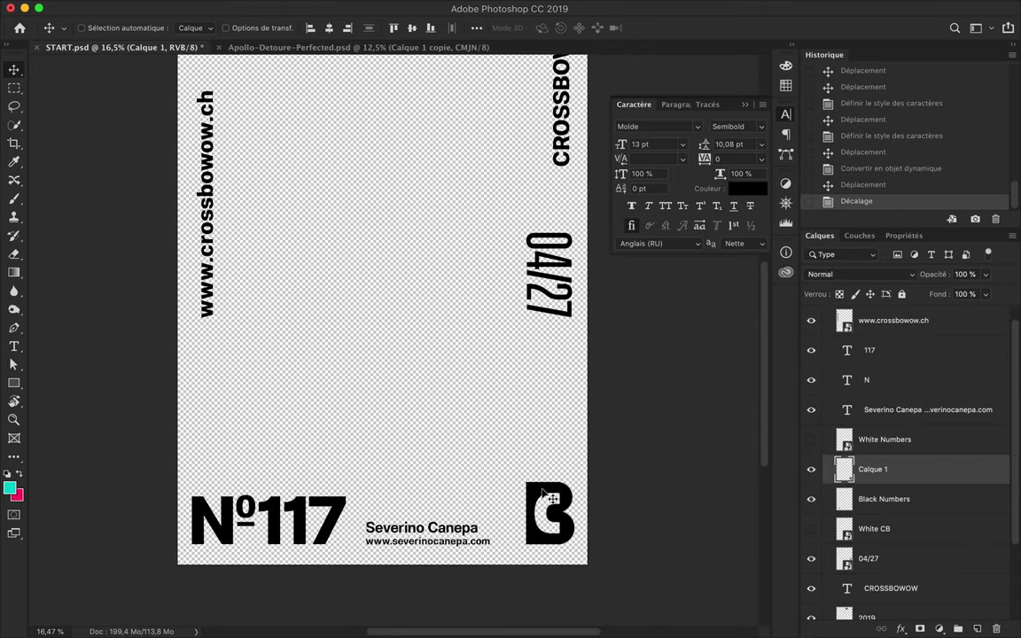
key("Left")
scroll(441, 399, "down", 1)
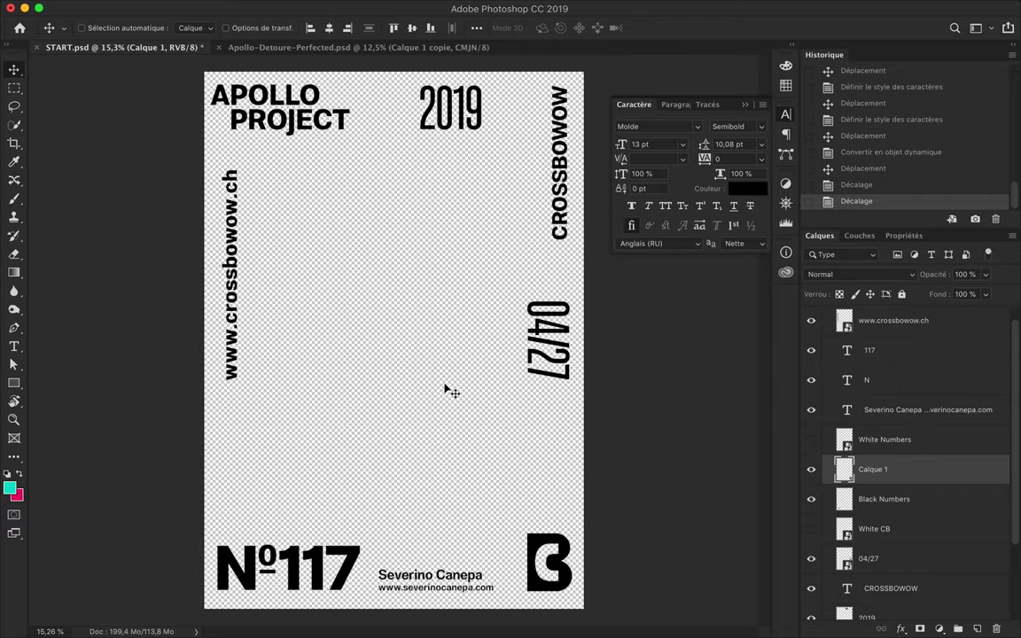
left_click(479, 191)
scroll(858, 452, "up", 1)
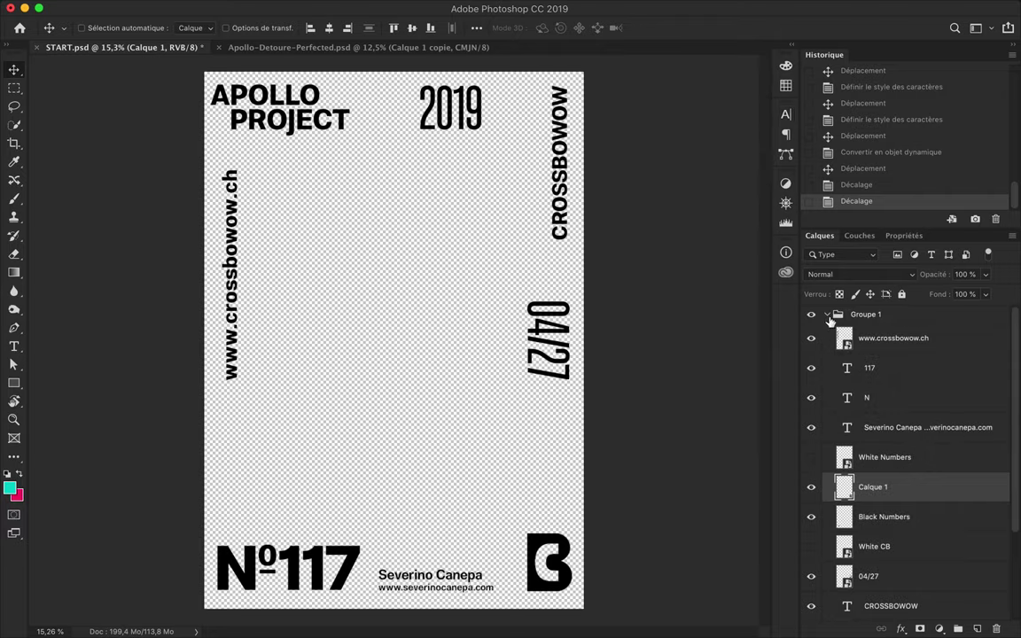
Step: Select the Background layer and set the Rectangle tool's fill to light grey #efefef
left_click(826, 314)
left_click(866, 337)
key("u")
left_click(167, 29)
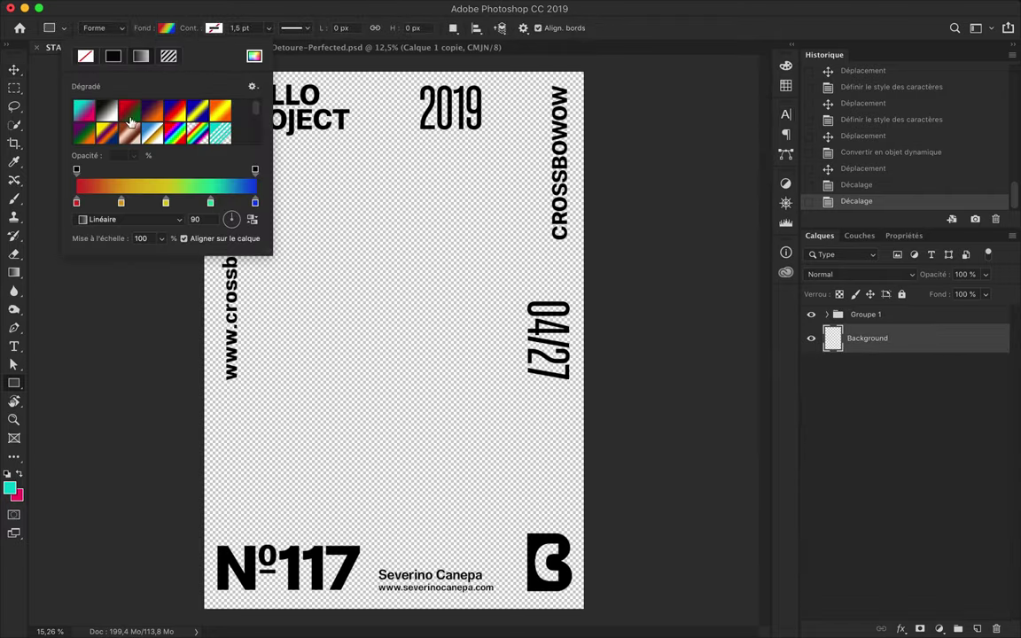
left_click(254, 56)
left_click(590, 233)
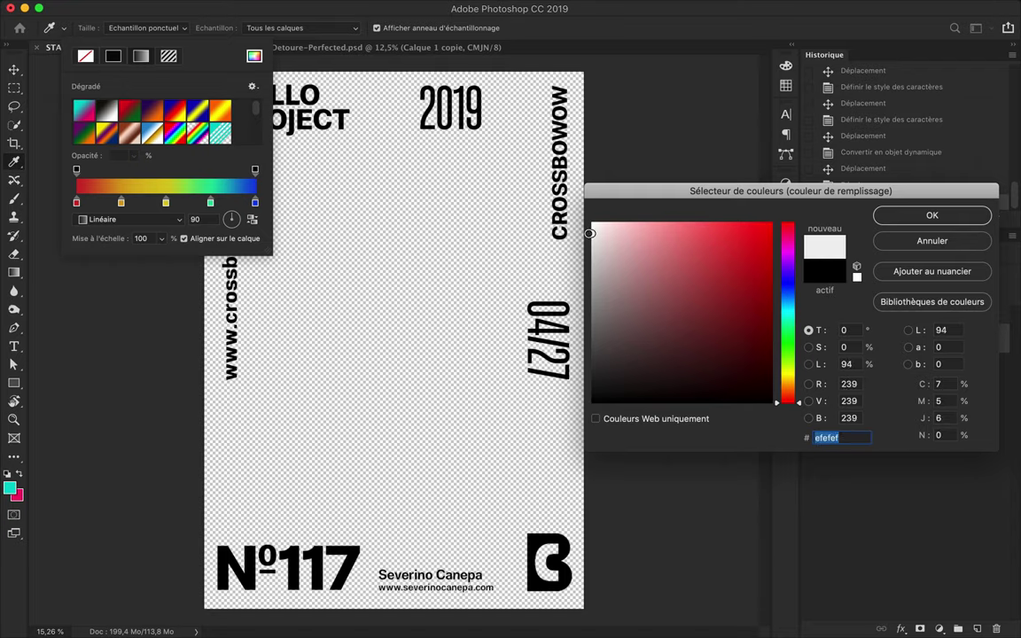
key("Return")
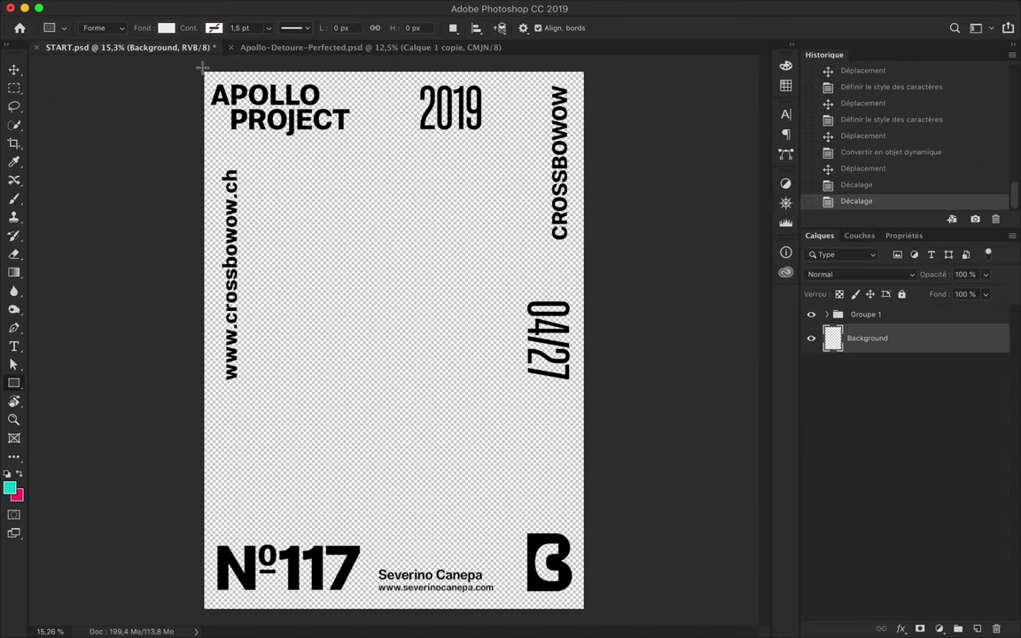
Step: Draw the grey rectangle over the whole canvas and duplicate PROJECT mid-poster
left_click_drag(202, 68, 586, 611)
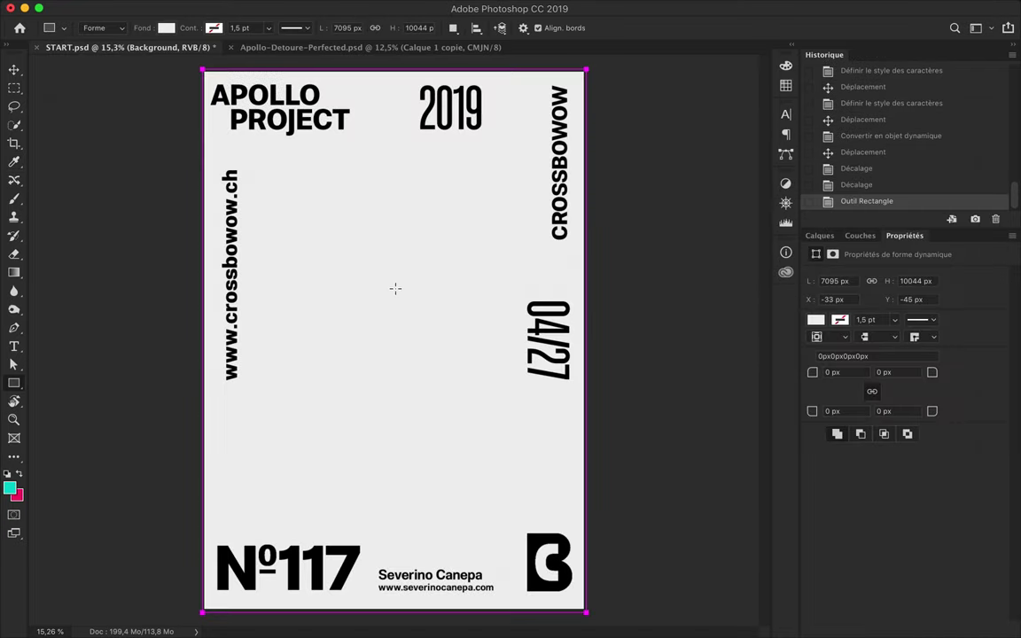
key("v")
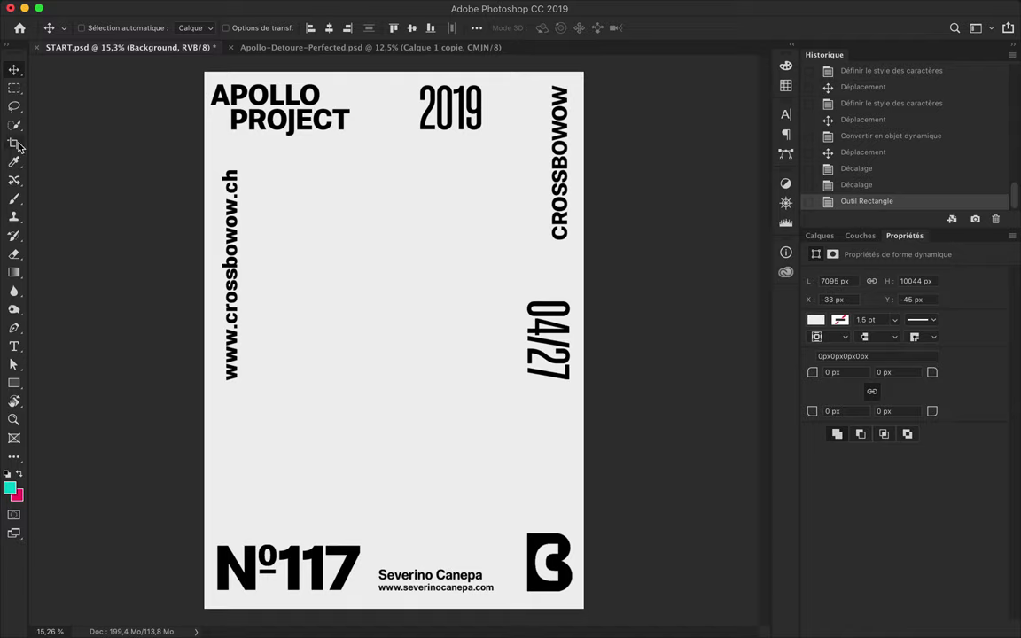
left_click_drag(285, 125, 312, 186)
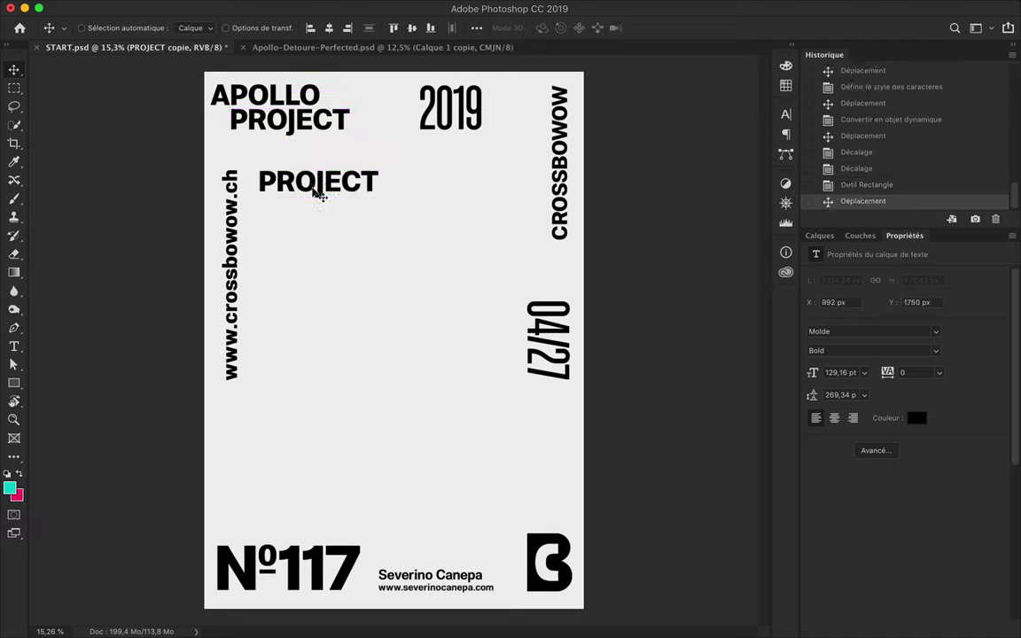
Step: Change the PROJECT copy to BREAK and add a copy below reading THE
double_click(312, 184)
type("BRE")
key("ctrl+Return")
mouse_move(319, 198)
left_mouse_down()
mouse_move(358, 237)
mouse_move(347, 267)
left_mouse_up()
double_click(351, 222)
type("THE")
key("ctrl+Return")
Step: Retype the next copy as LAYOUT and shift it further right
double_click(348, 266)
type("LAYOUT")
key("ctrl+Return")
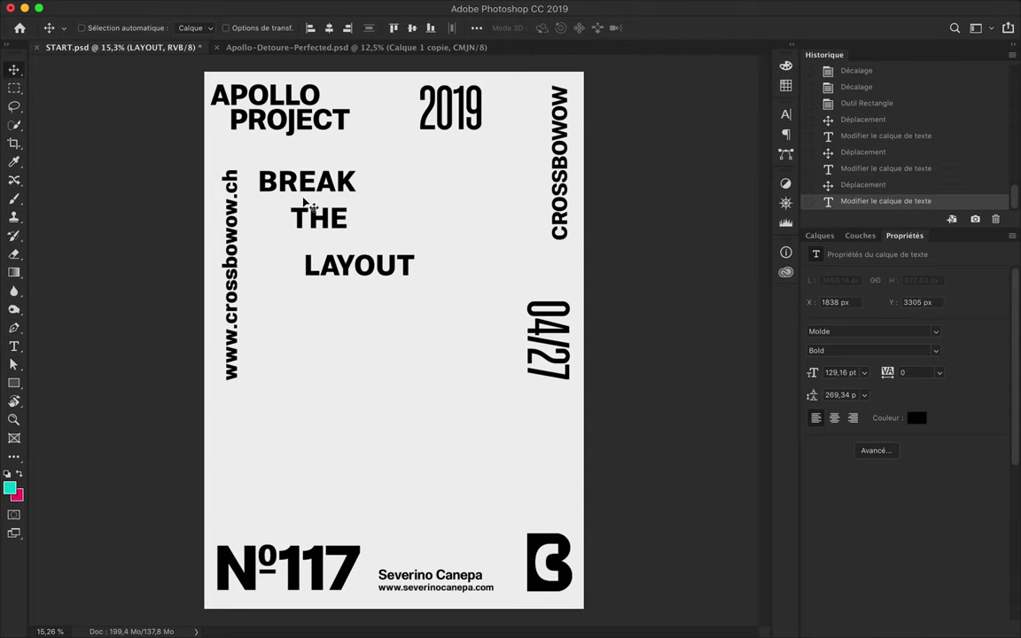
left_click_drag(302, 180, 318, 180)
left_click(475, 8)
mouse_move(479, 266)
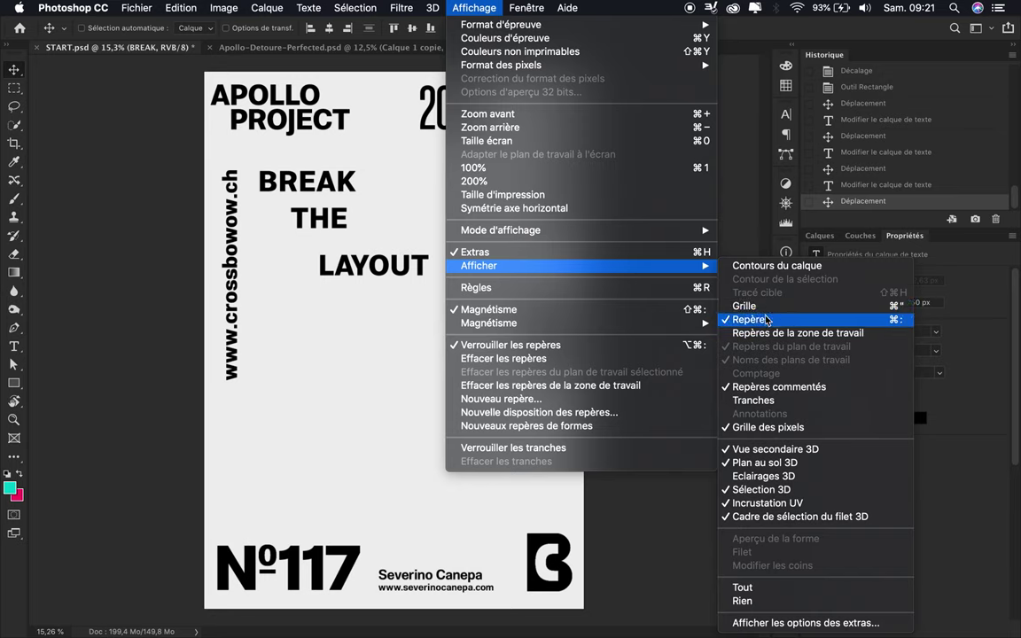
Step: Show guides and scale BREAK, THE and LAYOUT together by about 300%
left_click(753, 319)
left_click_drag(331, 193, 333, 199)
left_click(308, 216, "shift")
left_click(344, 264, "shift")
key("ctrl+t")
left_click_drag(362, 281, 363, 505)
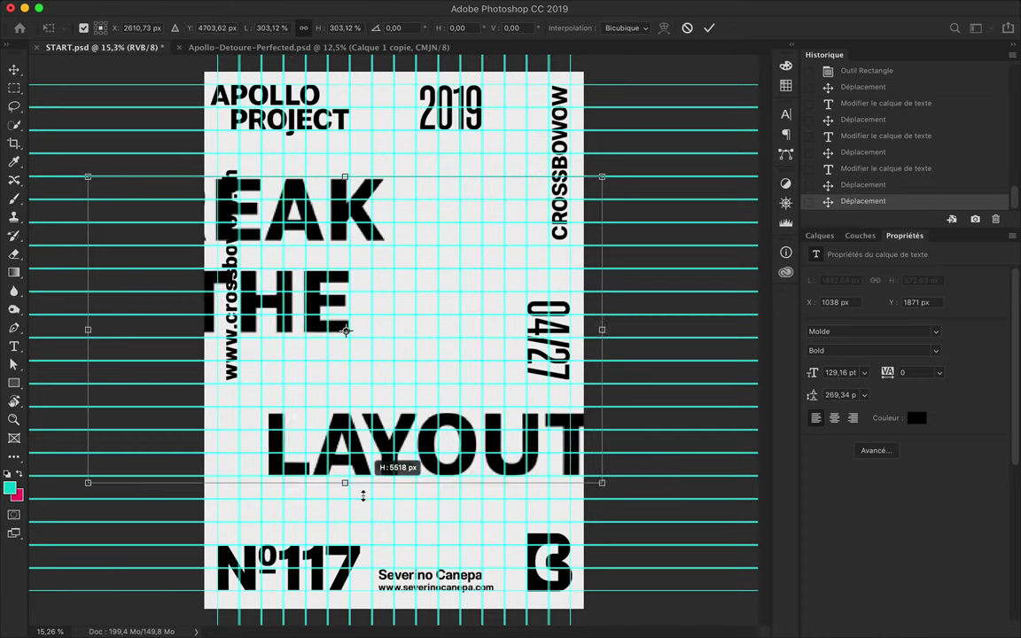
key("Return")
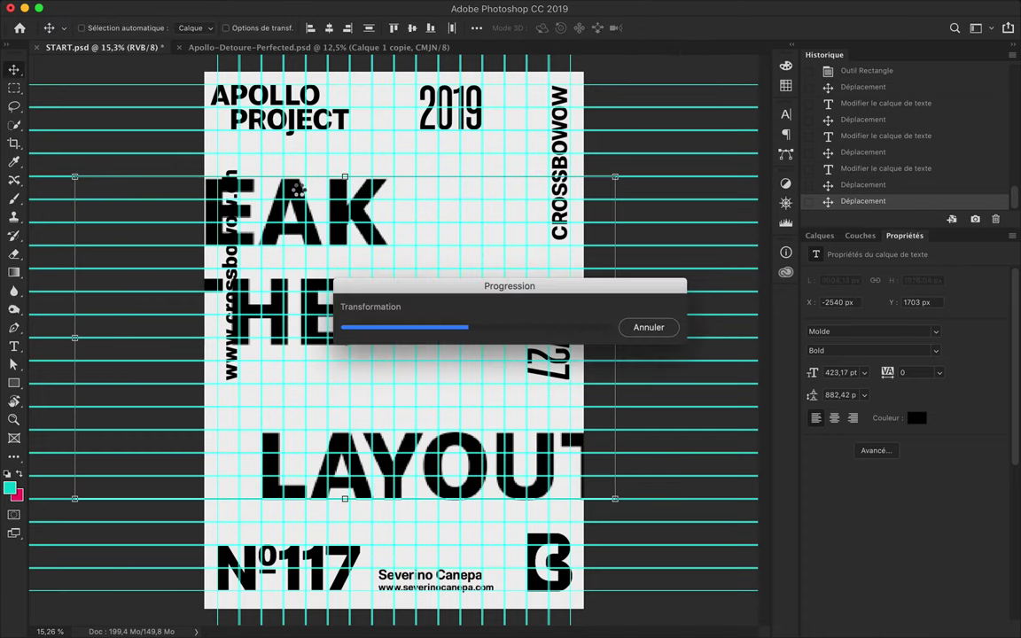
left_click_drag(254, 189, 460, 191)
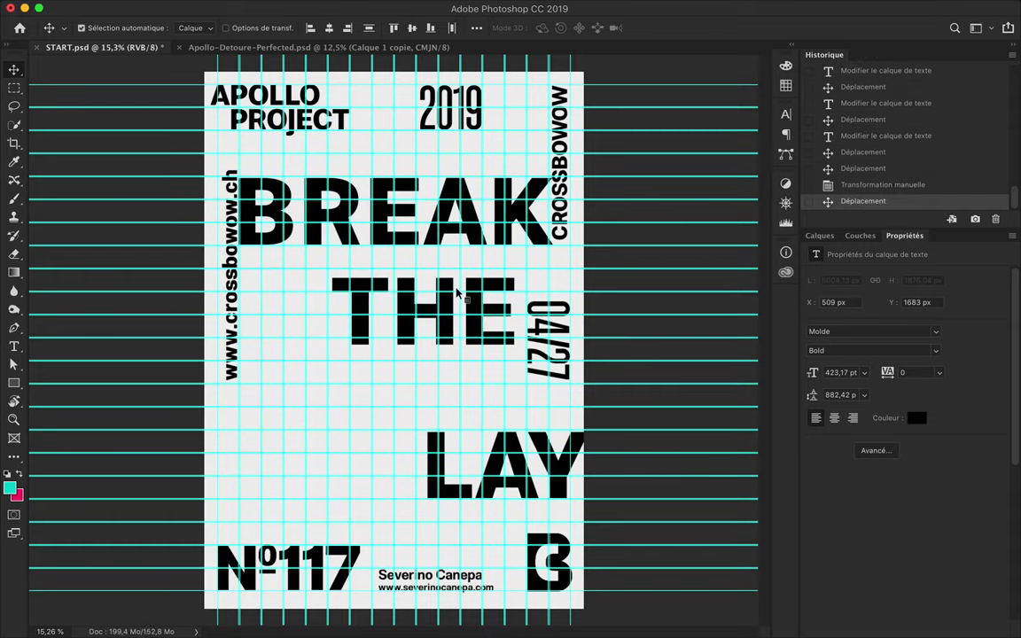
Step: Place THE under BREAK, set LAYOUT above Nº117, and nudge the URL left
left_click_drag(457, 293, 357, 282)
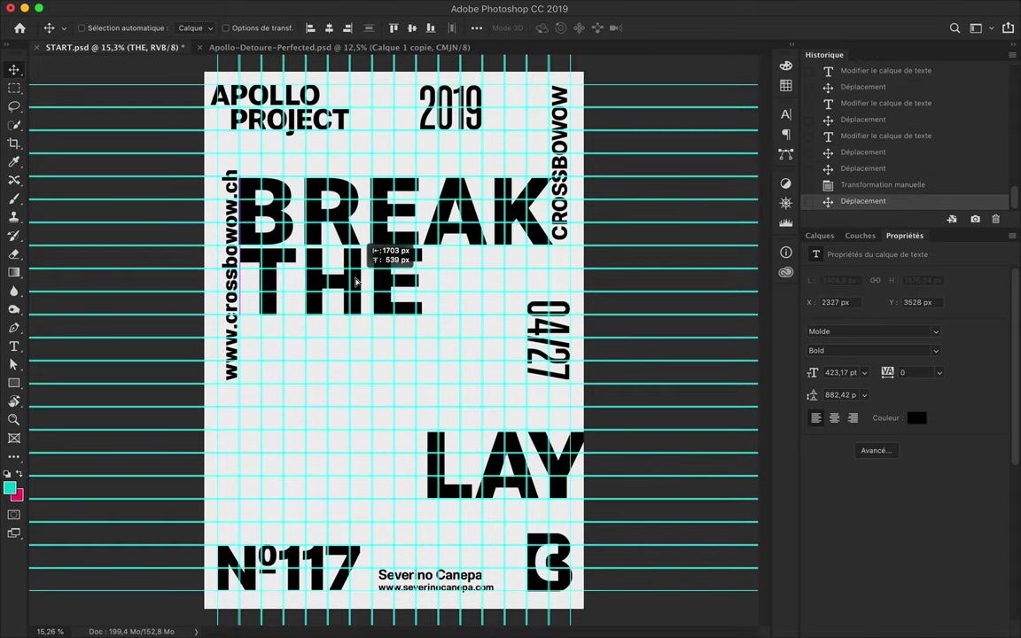
left_click_drag(355, 282, 354, 282)
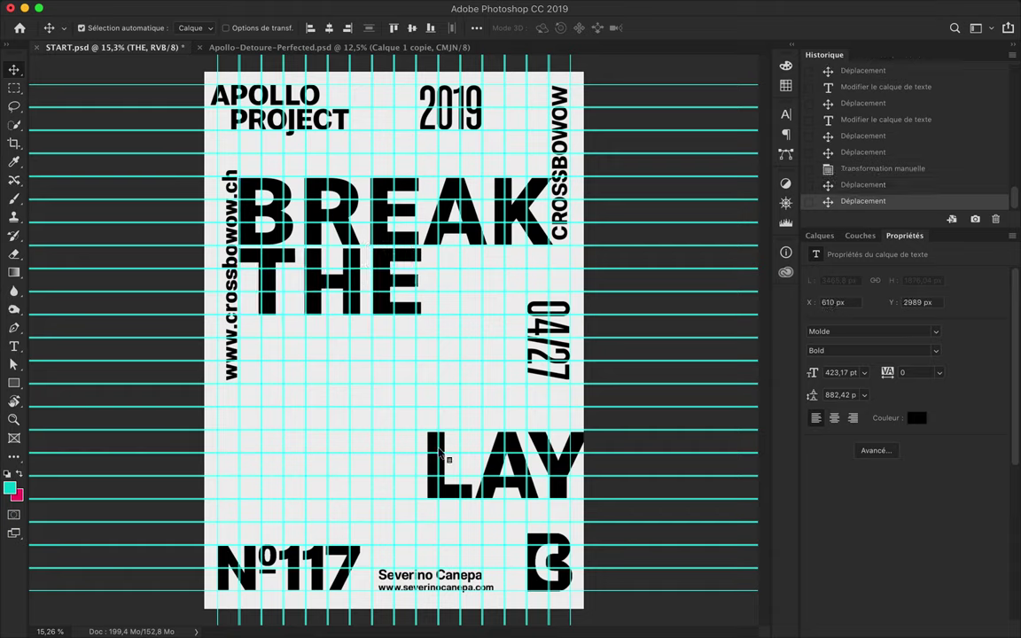
left_click_drag(440, 454, 277, 428)
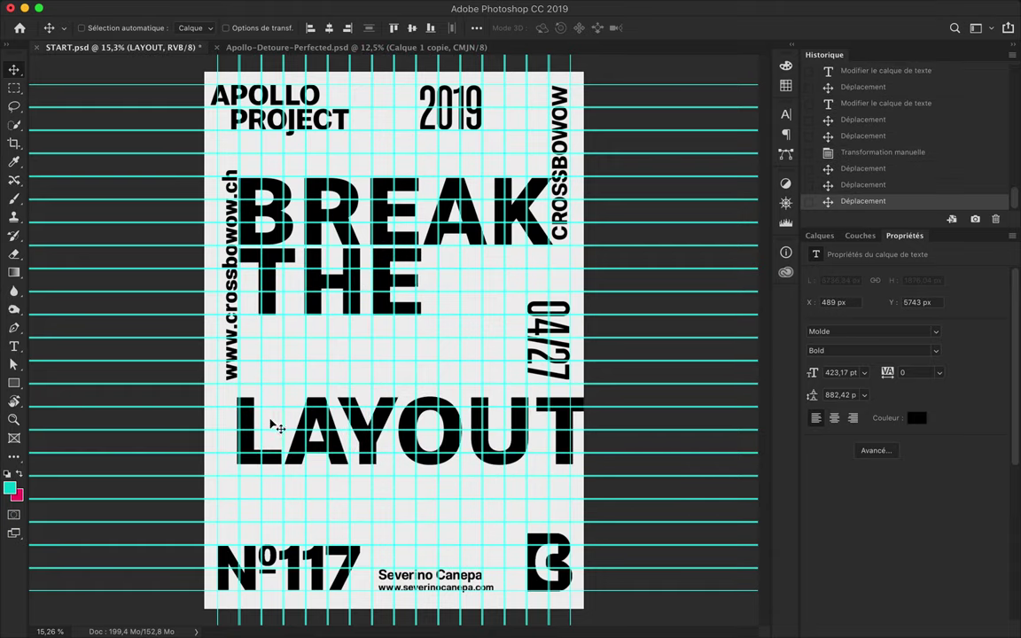
key("ctrl+t")
left_click_drag(209, 339, 378, 544)
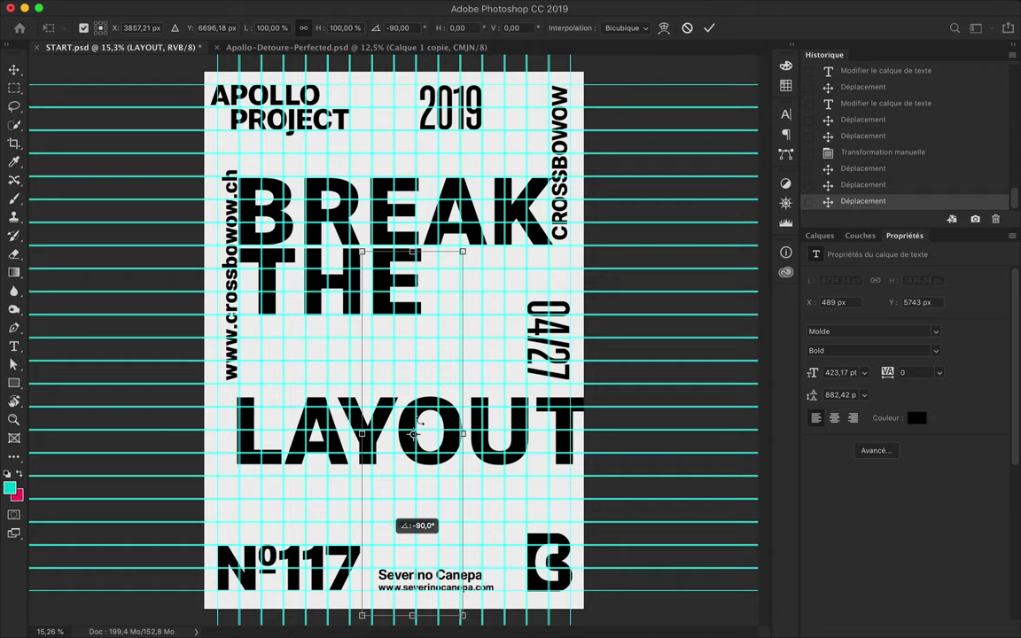
left_click_drag(402, 392, 463, 373)
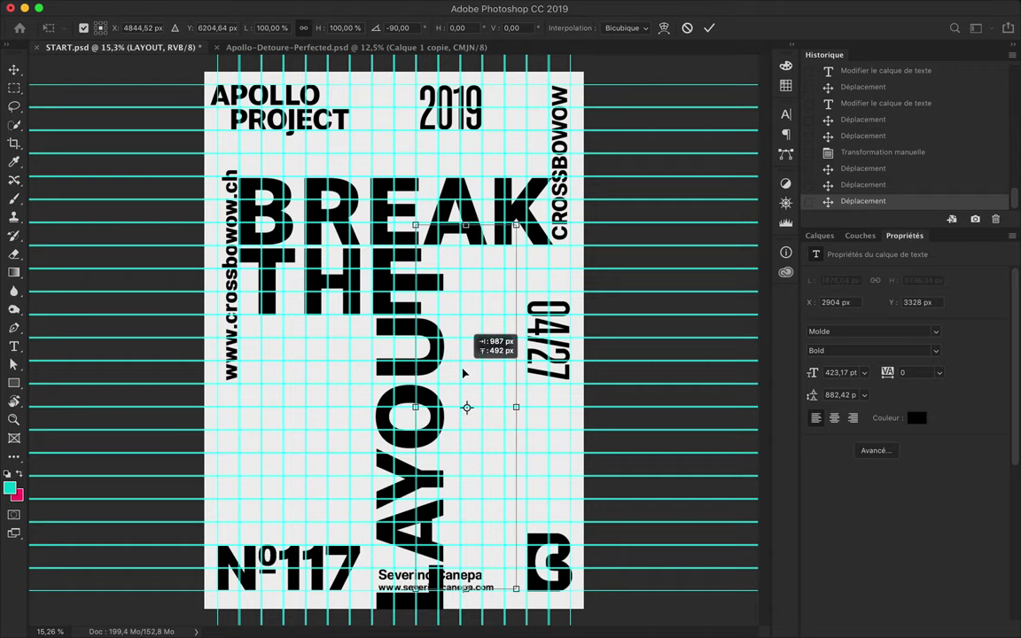
left_click_drag(407, 207, 644, 370)
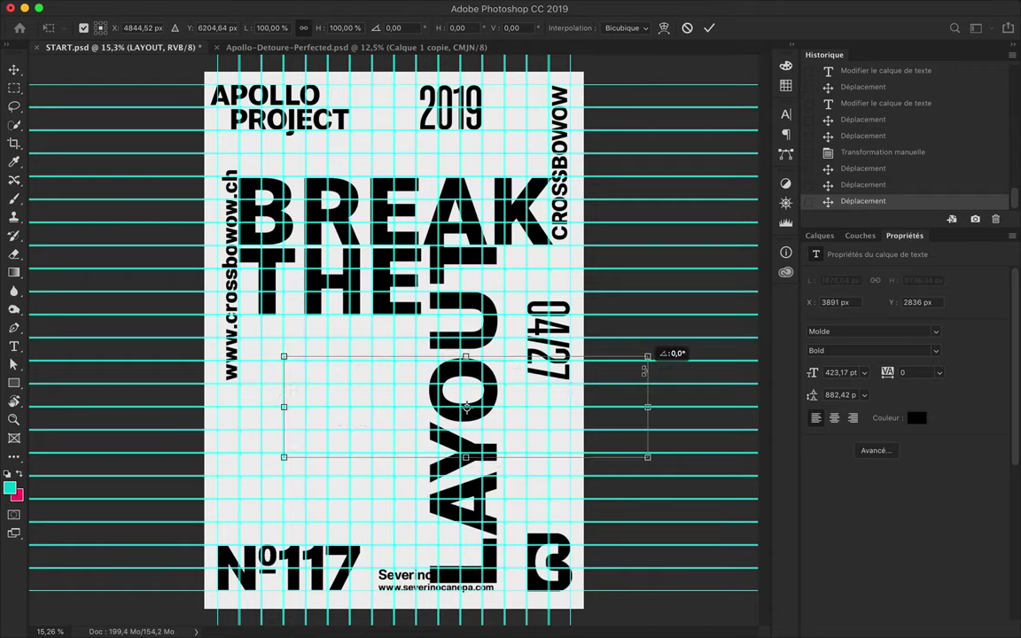
left_click_drag(508, 410, 435, 474)
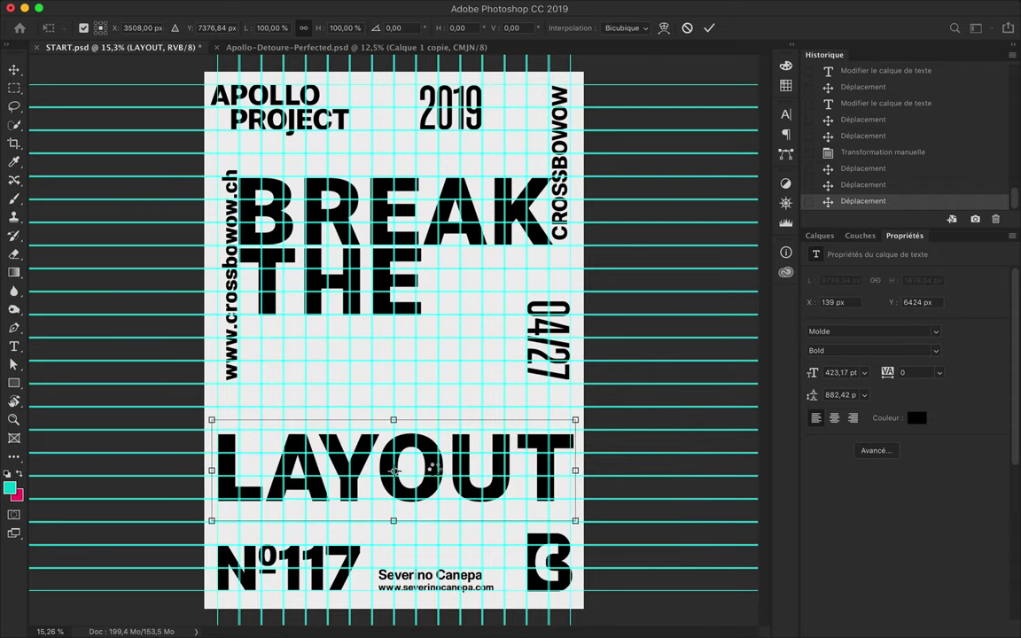
key("Return")
left_click_drag(246, 365, 227, 357)
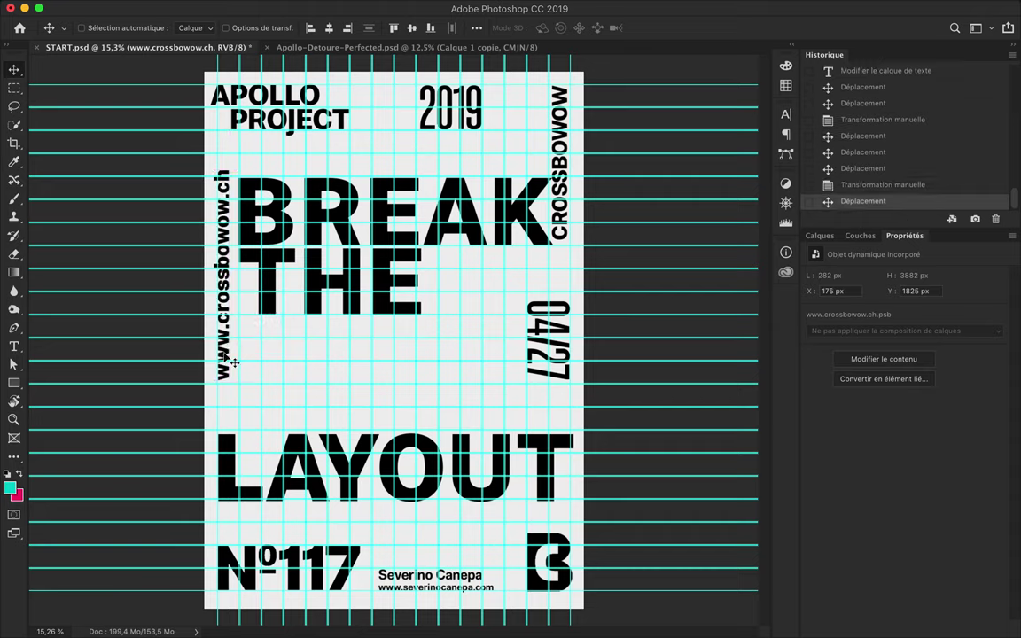
Step: Nudge APOLLO PROJECT right and back, and shift BREAK slightly left
left_click(286, 120)
key("shift+Right")
key("shift+Right")
key("shift+Right")
key("shift+Left")
key("shift+Left")
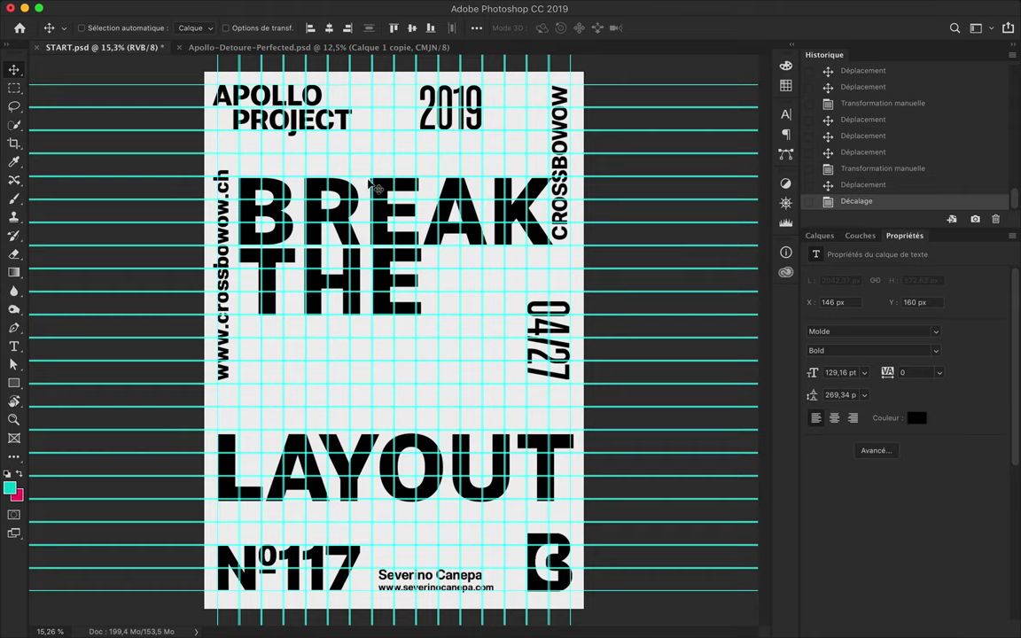
left_click(277, 266)
key("shift+Left")
key("shift+Left")
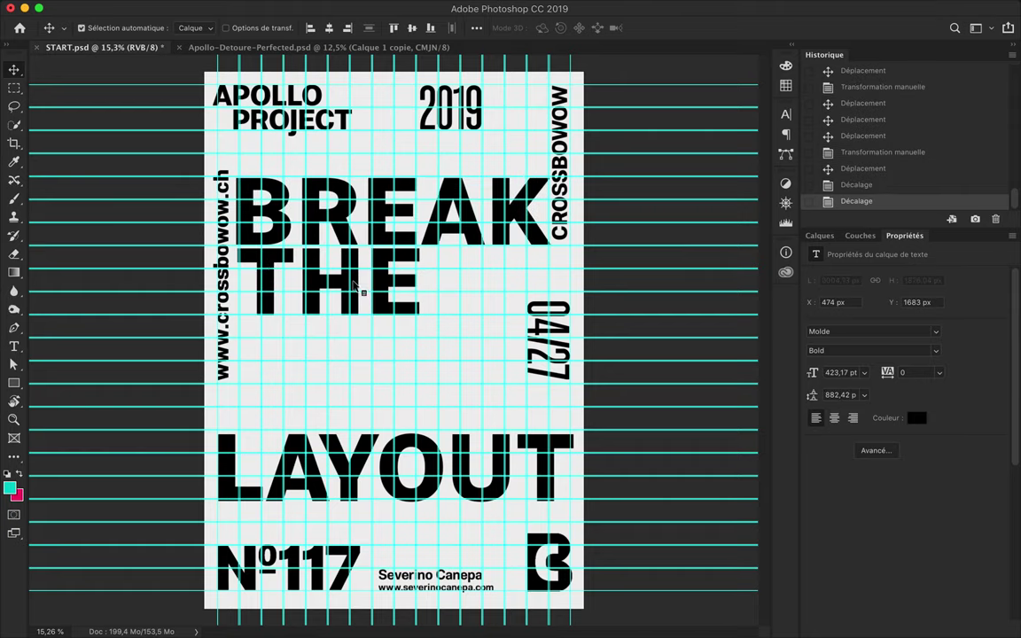
Step: Rotate THE vertical at the left margin beside LAYOUT, then bring in the Apollo bust
left_click(360, 288)
key("ctrl+t")
left_click_drag(425, 220, 310, 173)
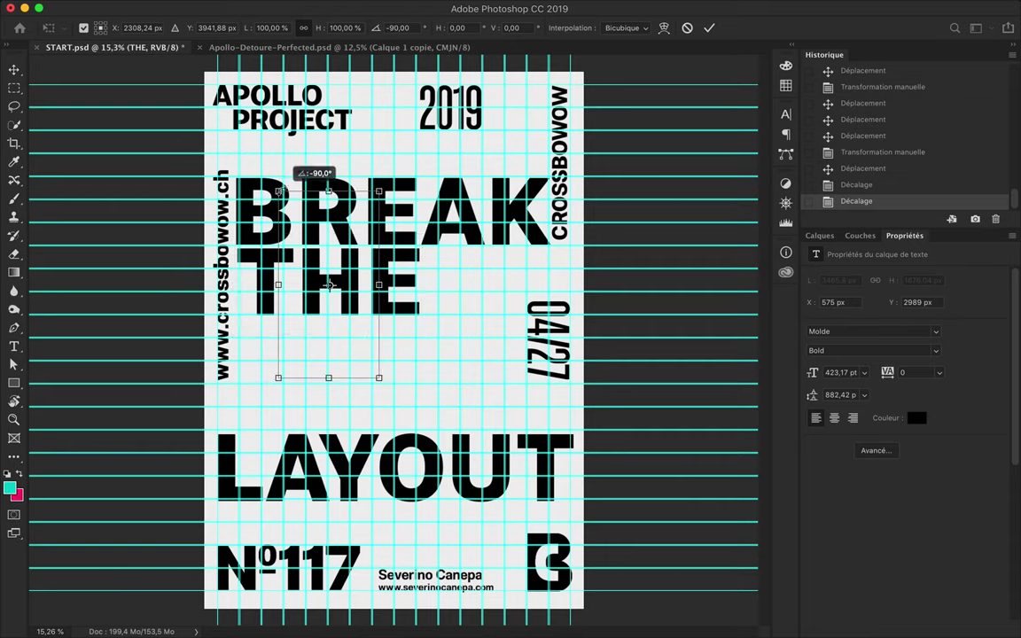
mouse_move(358, 237)
left_mouse_down()
mouse_move(310, 321)
mouse_move(301, 297)
left_mouse_up()
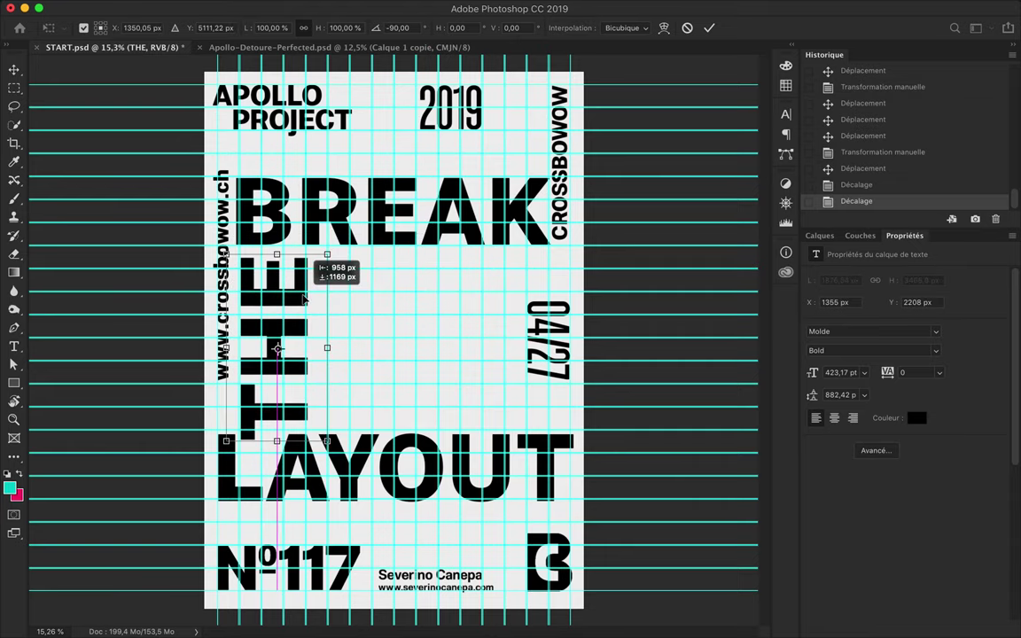
left_click_drag(300, 297, 301, 297)
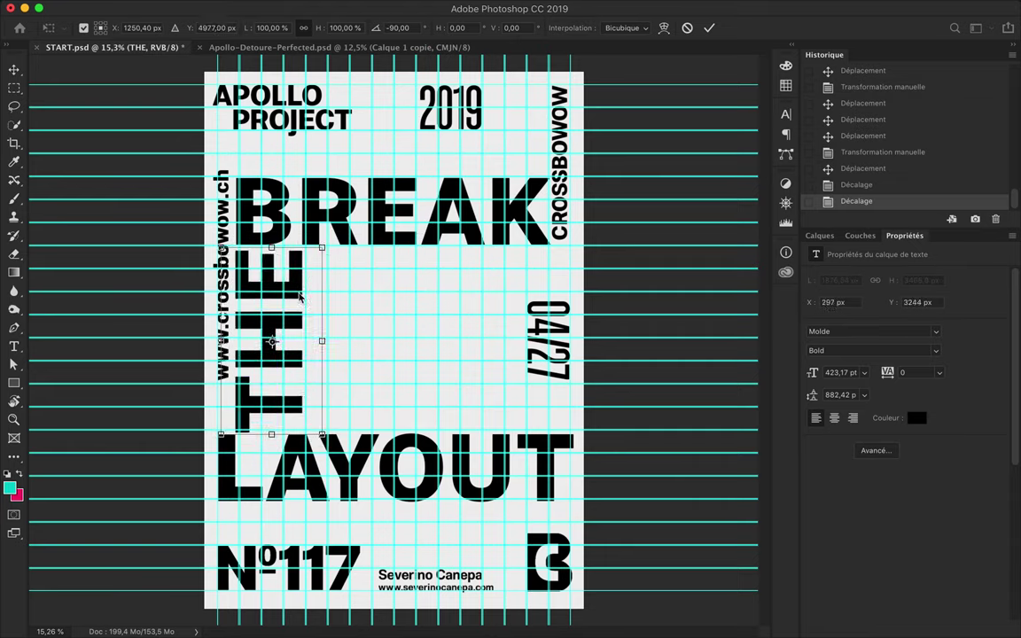
key("Return")
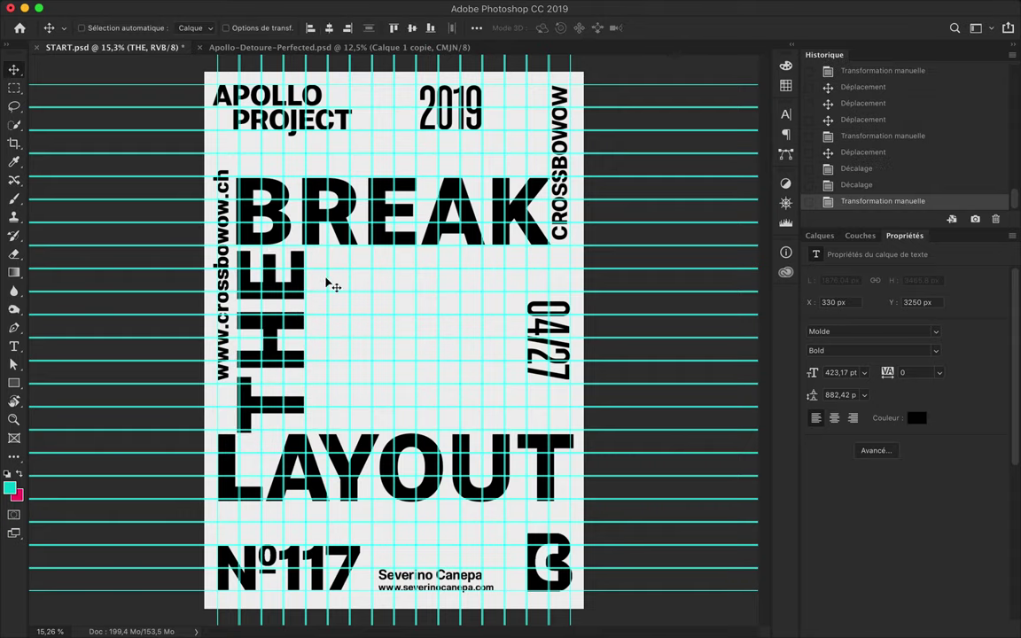
left_click(324, 49)
left_click_drag(372, 257, 455, 362)
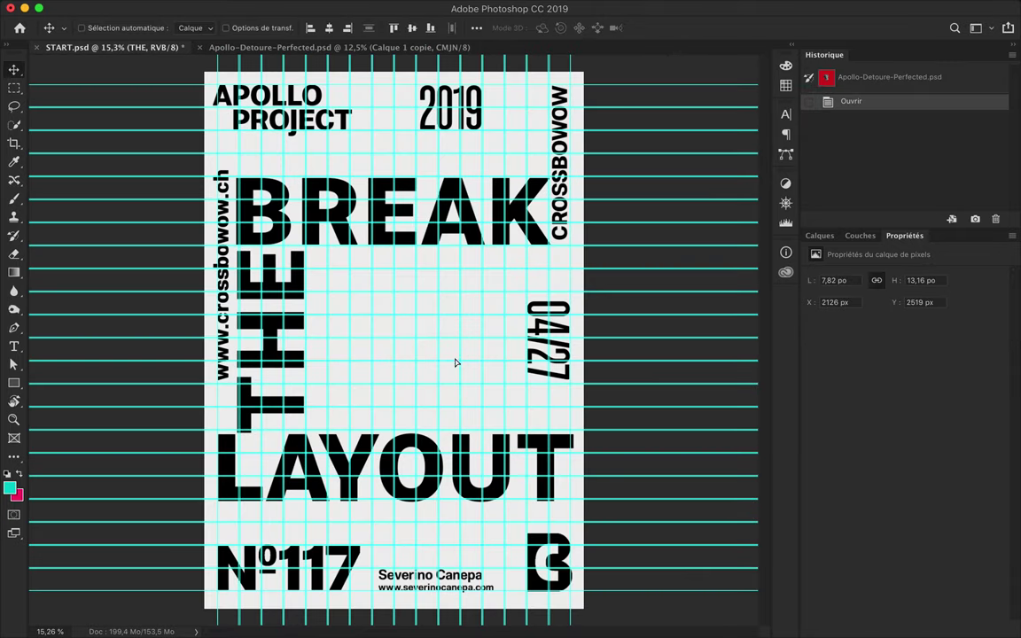
Step: Position the Apollo bust on the poster's right beside 04/27 and hide the guides
mouse_move(455, 358)
left_mouse_down()
mouse_move(414, 336)
mouse_move(496, 335)
left_mouse_up()
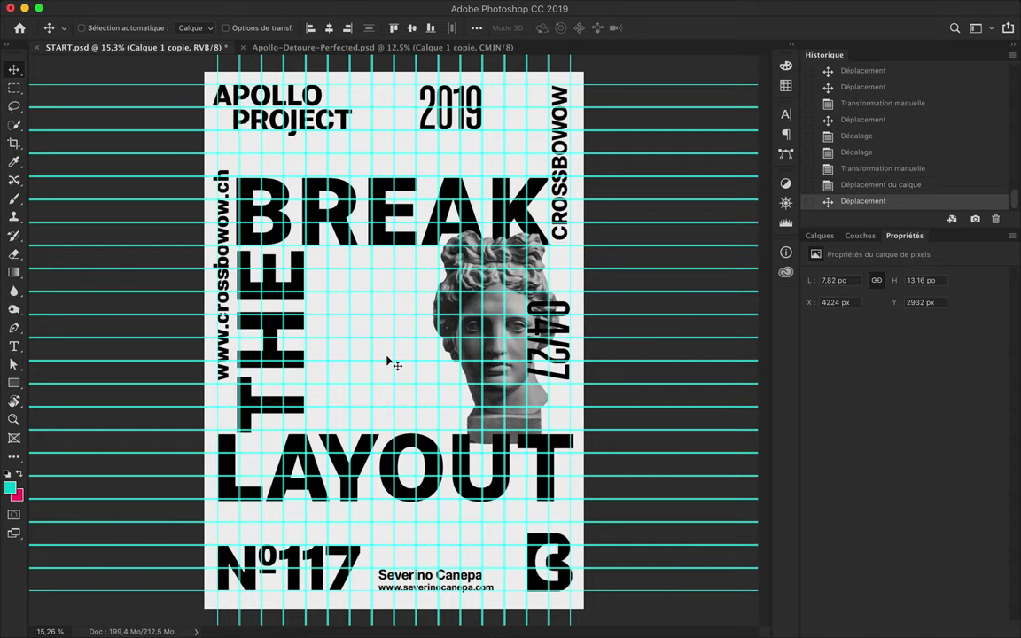
left_click(474, 8)
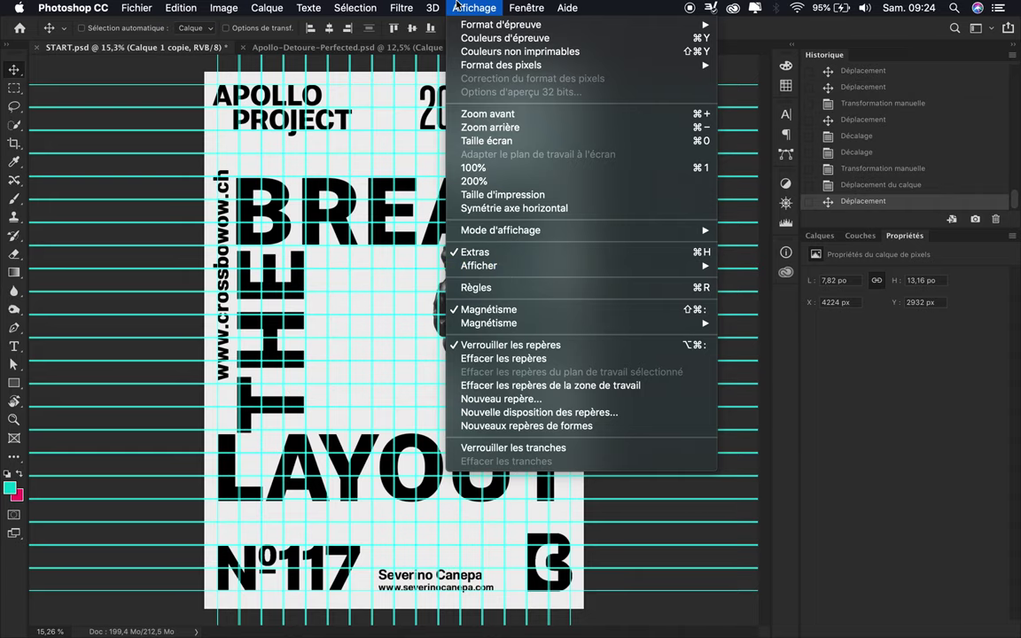
left_click(687, 291)
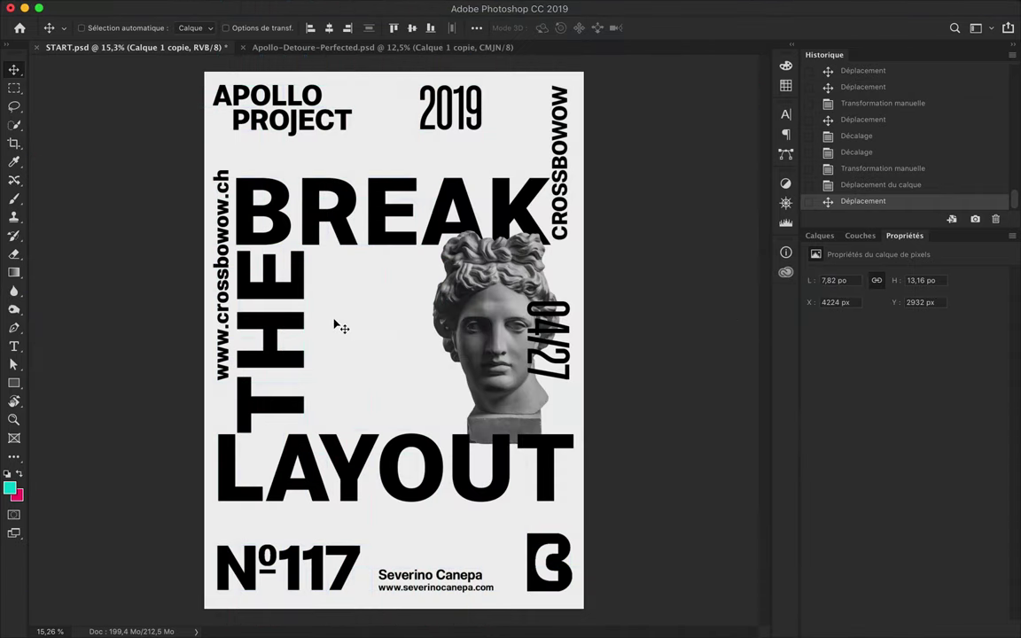
left_click_drag(335, 219, 337, 211)
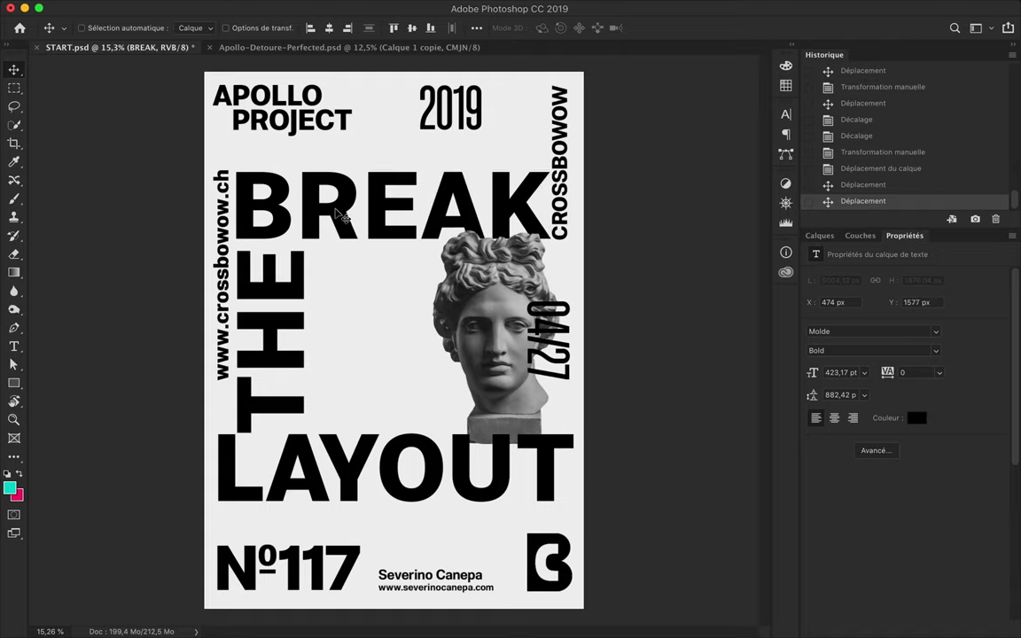
left_click(228, 211, "ctrl")
key("Left")
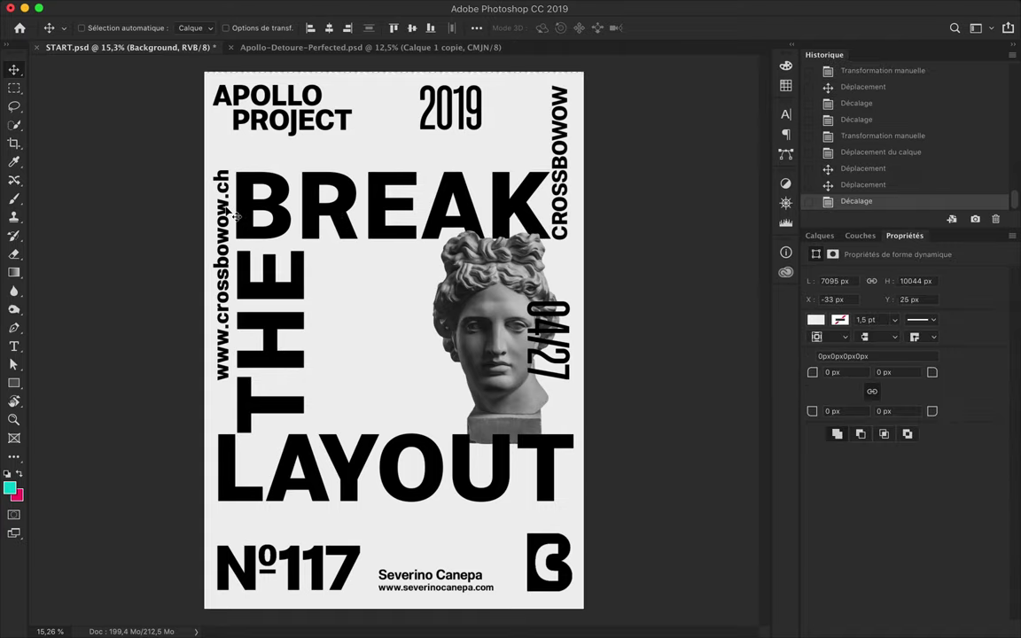
left_click(229, 214)
left_click(849, 153)
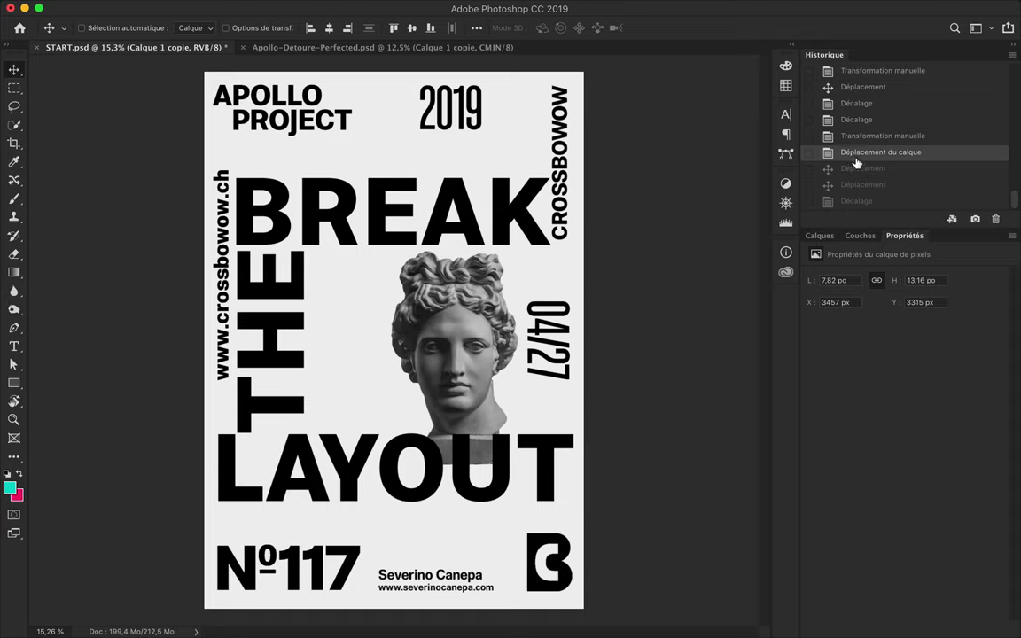
left_click(855, 184)
left_click(227, 184, "ctrl")
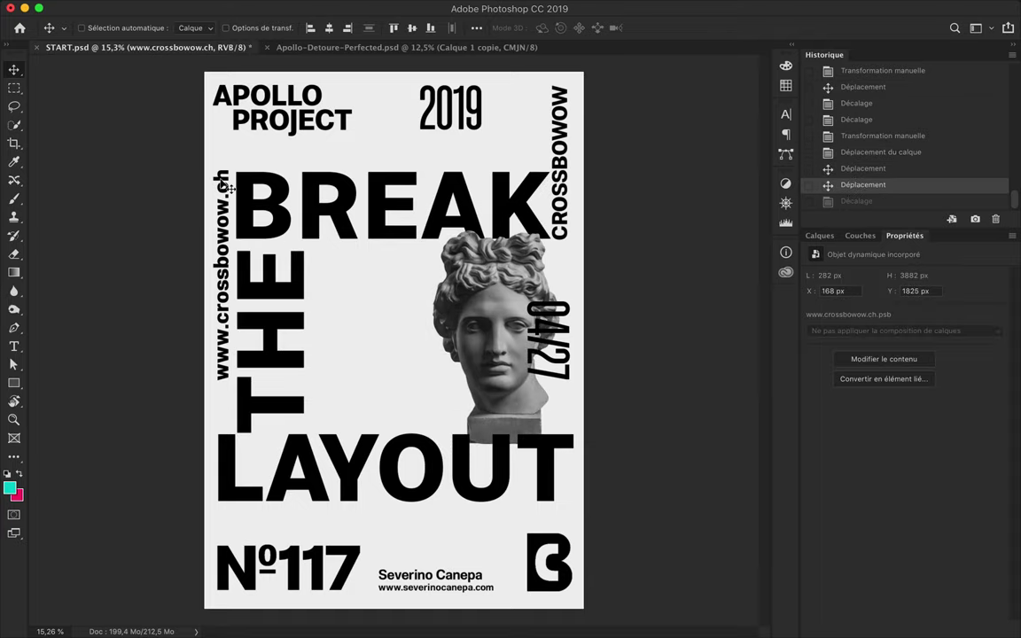
key("Left")
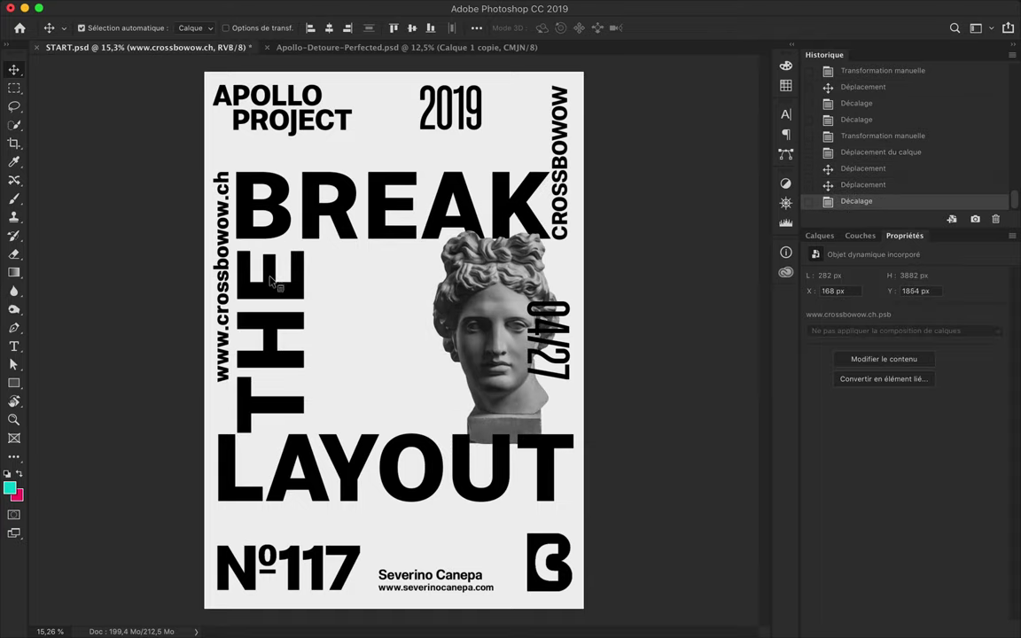
Step: Touch up THE and test a LAYOUT move, then revert it via History
left_click(273, 282, "ctrl")
double_click(272, 288)
left_click(330, 280)
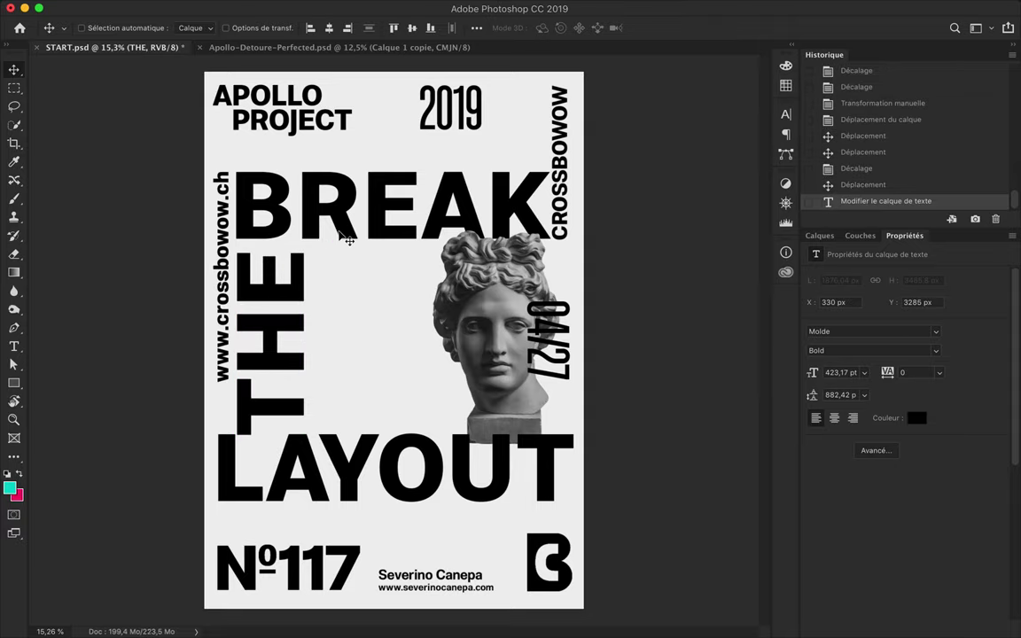
left_click(330, 430, "ctrl")
mouse_move(330, 431)
left_mouse_down()
mouse_move(341, 460)
mouse_move(317, 461)
left_mouse_up()
left_click(886, 185)
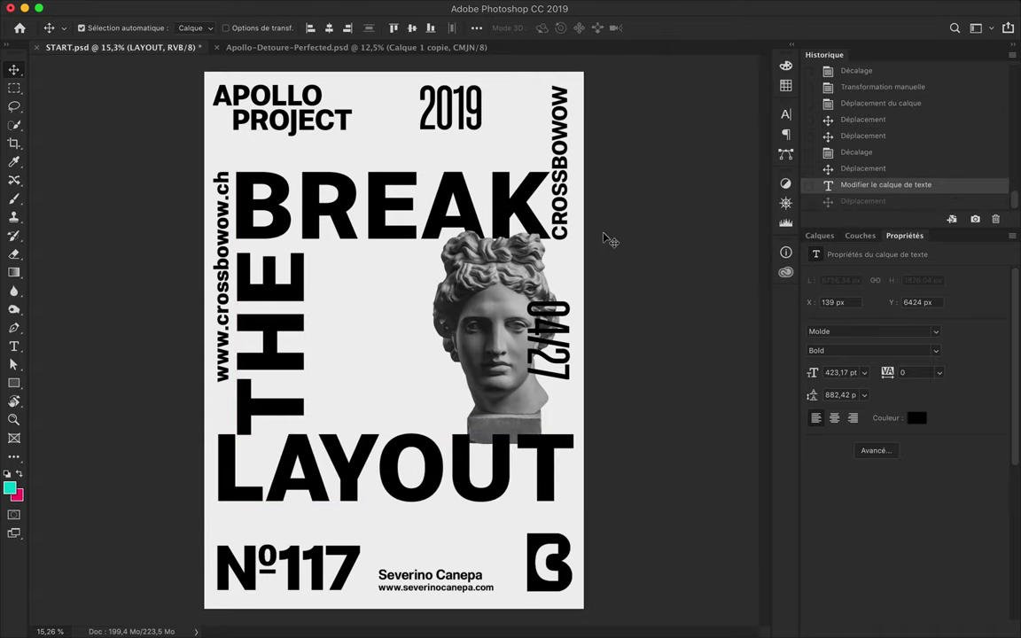
Step: Save as 117-2.psd in Posters/4 April/27-117, then duplicate the bust leftward
key("super+shift+s")
type("117")
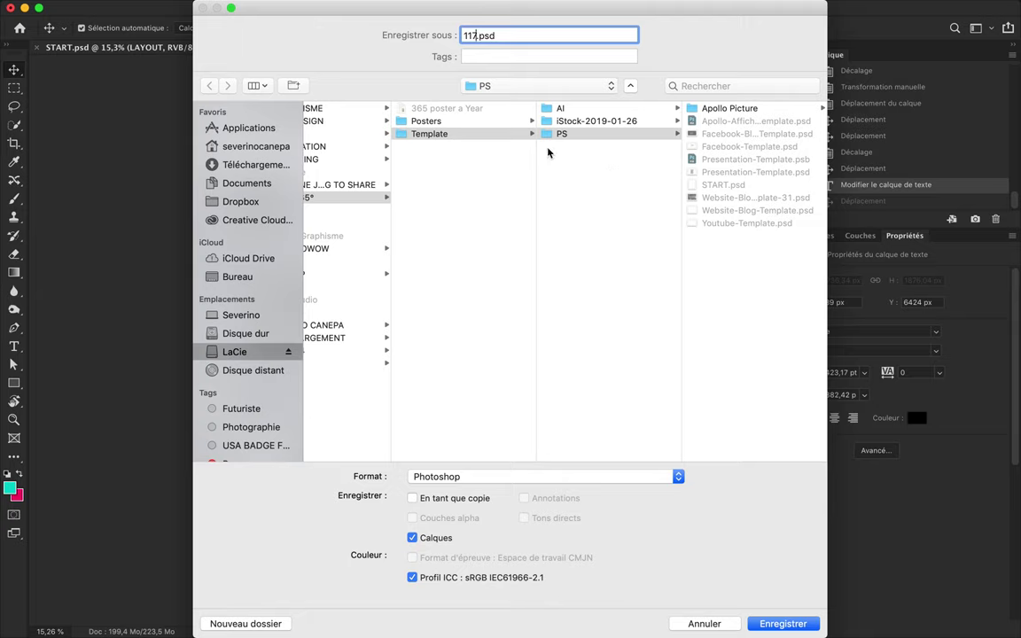
left_click(431, 117)
left_click(572, 147)
left_click(700, 437)
left_click(783, 624)
key("Return")
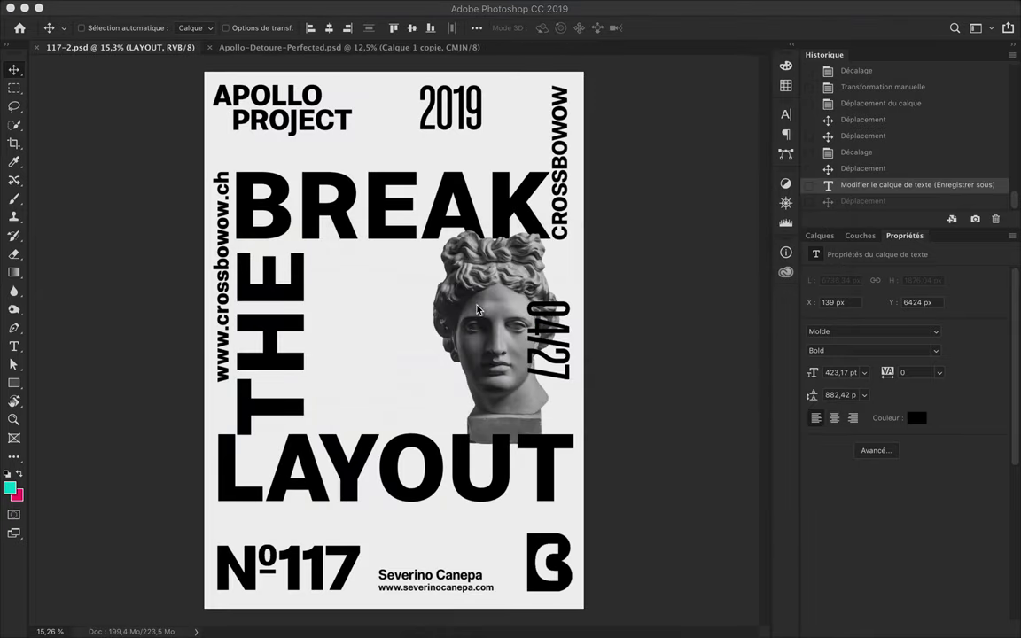
left_click_drag(477, 309, 339, 309)
Step: Trim the bust copy to a small square of the head and move it down beside THE
key("m")
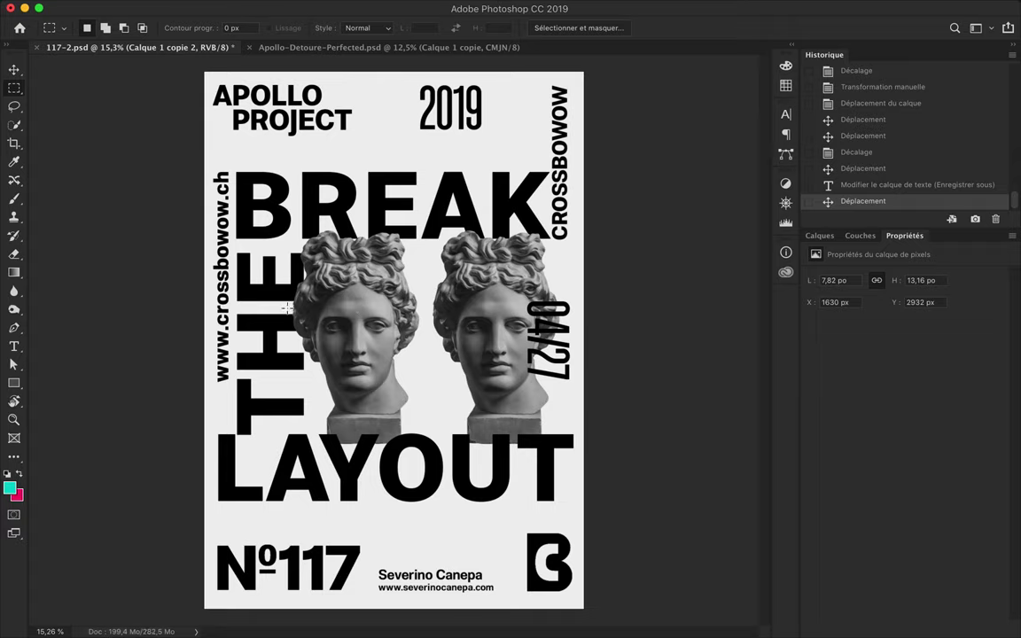
left_click_drag(327, 246, 373, 275)
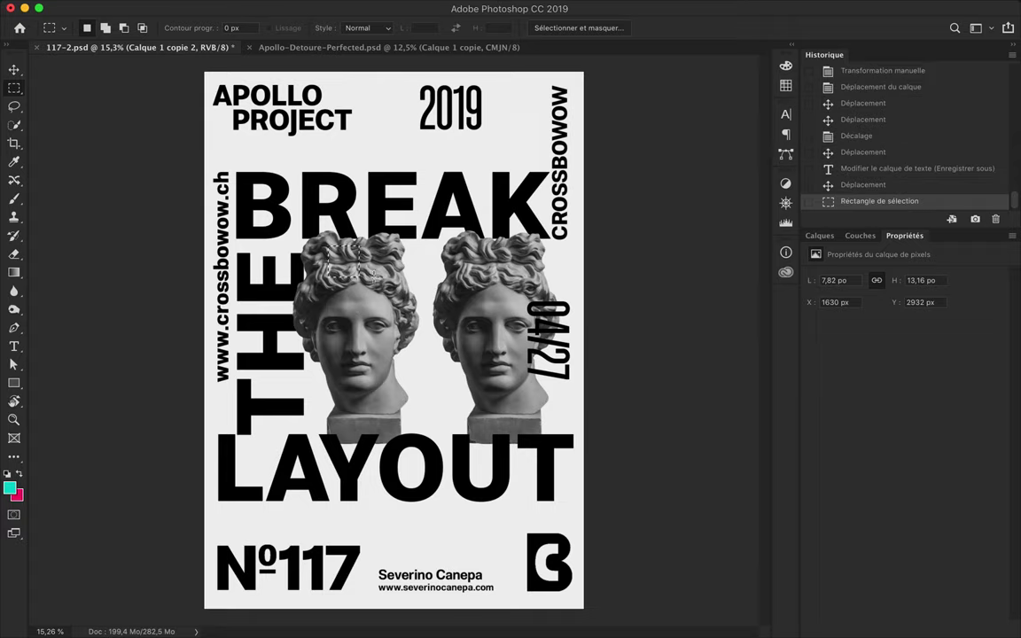
key("ctrl+shift+i")
key("Delete")
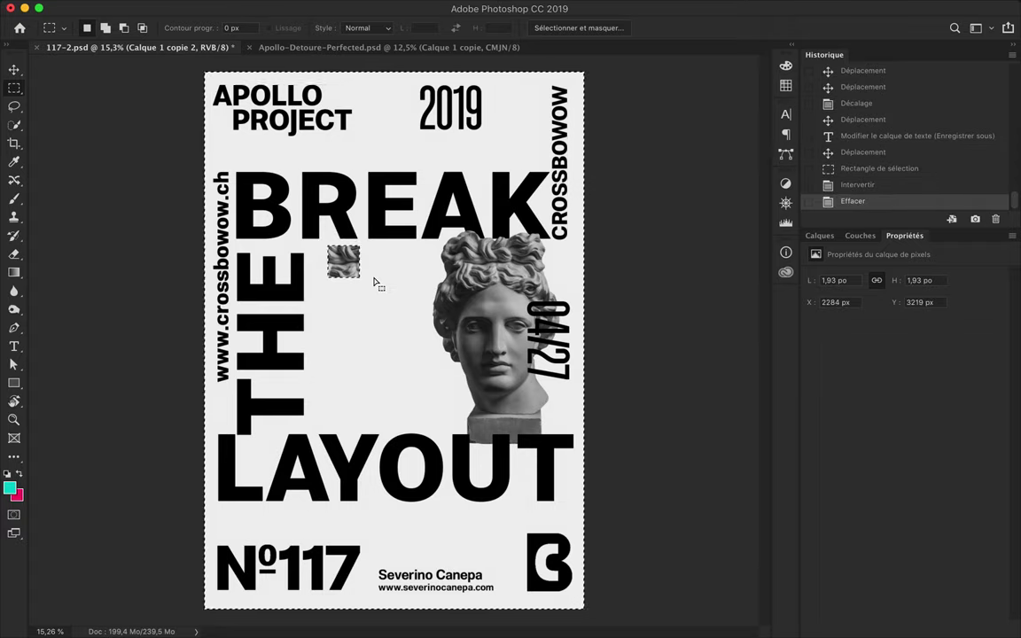
key("ctrl+d")
key("v")
left_click_drag(373, 281, 381, 337)
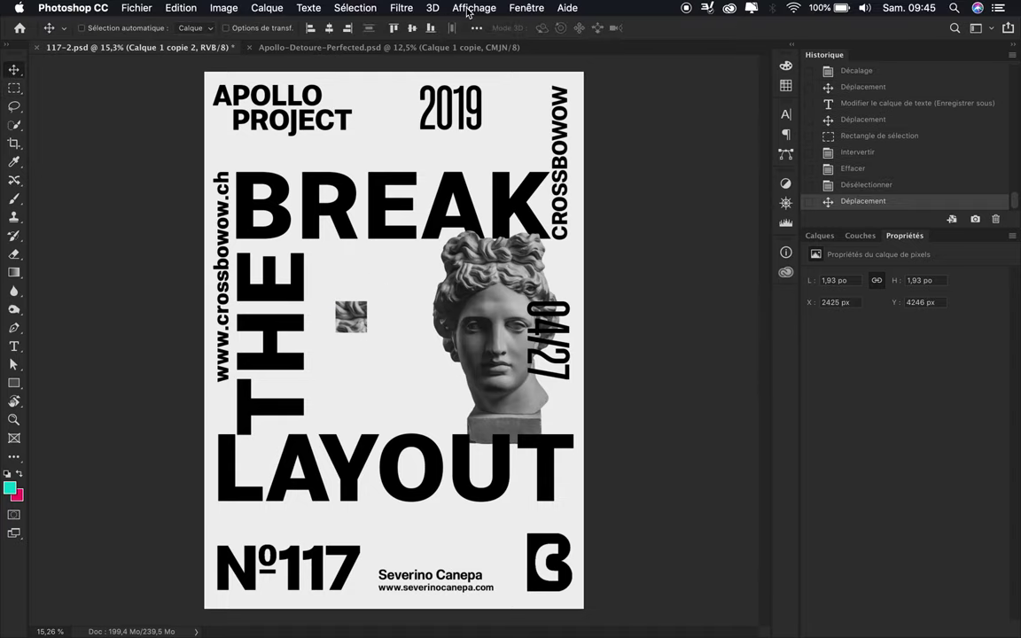
left_click(469, 8)
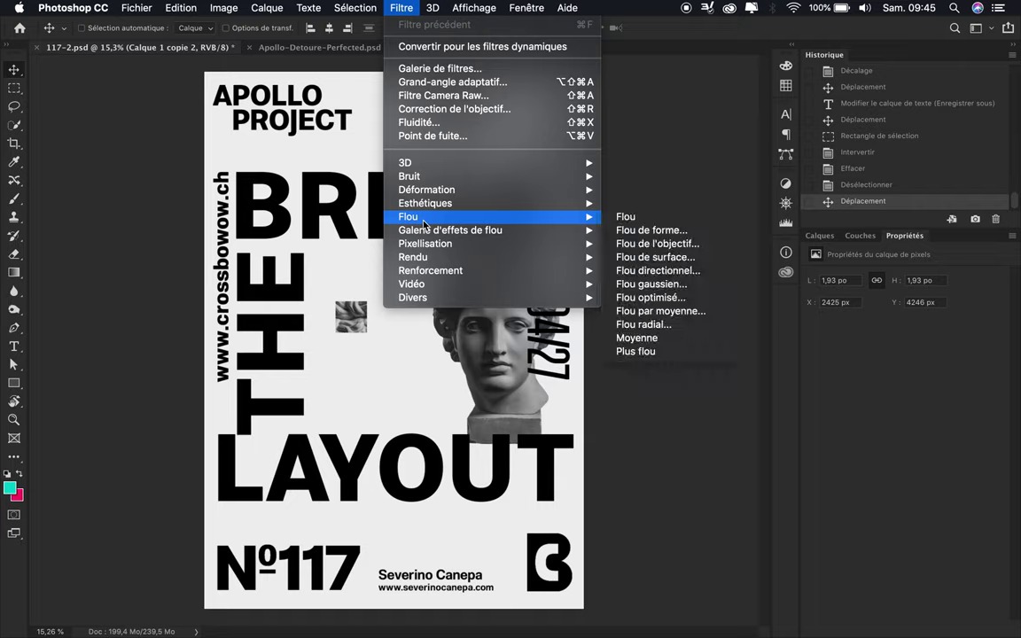
mouse_move(400, 8)
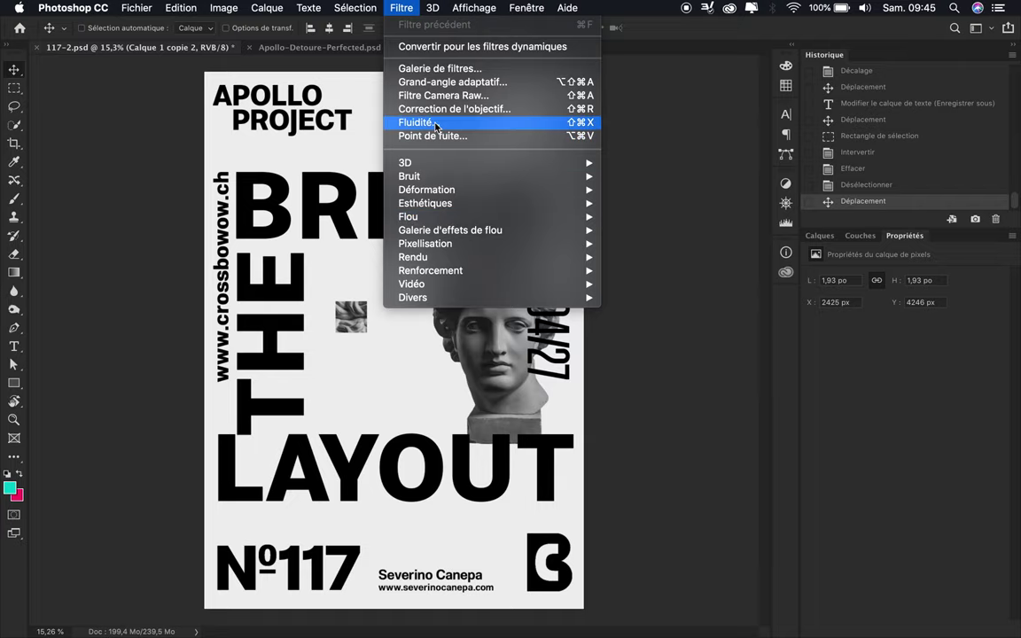
Step: In Liquify, forward-warp the bust patch into a long, curving diagonal stroke with a tail
left_click(435, 123)
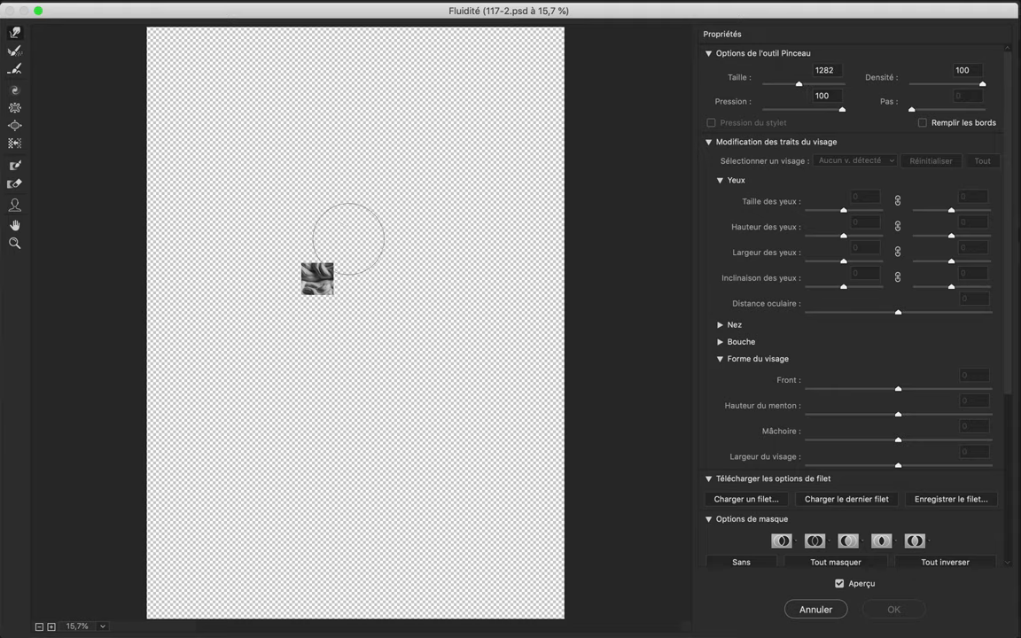
left_click_drag(348, 238, 311, 188)
mouse_move(325, 230)
left_mouse_down()
mouse_move(371, 171)
mouse_move(423, 136)
left_mouse_up()
mouse_move(312, 279)
left_mouse_down()
mouse_move(242, 415)
mouse_move(312, 342)
mouse_move(395, 174)
mouse_move(455, 140)
mouse_move(532, 49)
left_mouse_up()
mouse_move(391, 173)
left_mouse_down()
mouse_move(399, 57)
mouse_move(465, 49)
mouse_move(508, 84)
mouse_move(472, 75)
mouse_move(506, 73)
mouse_move(480, 69)
left_mouse_up()
Step: Try and undo a Reconstruct pass, apply Liquify, and position the stroke across the headline
left_click(14, 68)
mouse_move(433, 171)
left_mouse_down()
mouse_move(400, 163)
mouse_move(426, 274)
left_mouse_up()
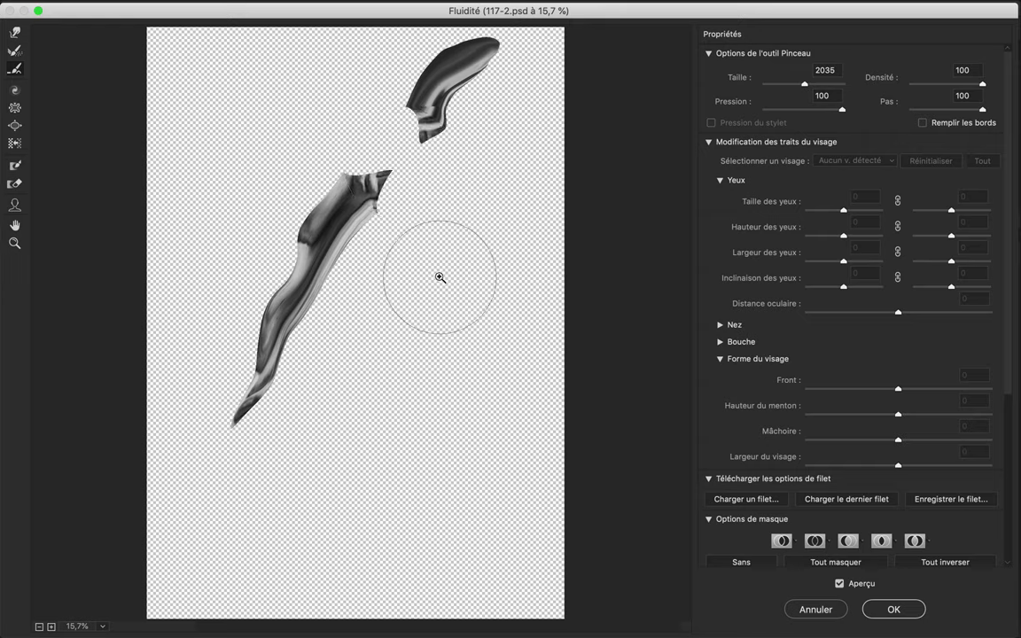
key("super+z")
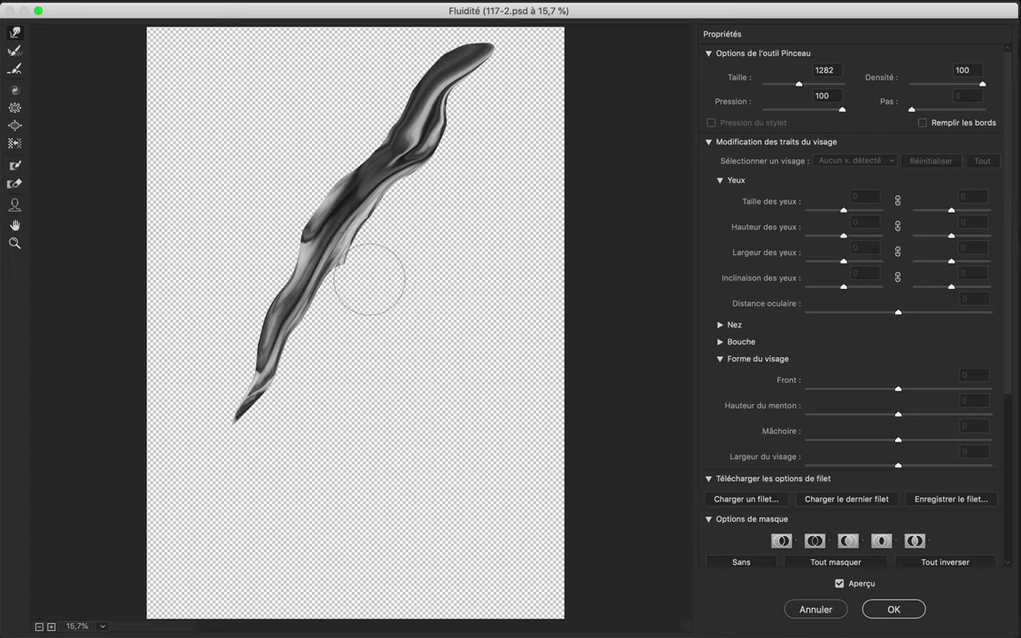
left_click(895, 609)
mouse_move(391, 273)
left_mouse_down()
mouse_move(352, 305)
mouse_move(401, 315)
left_mouse_up()
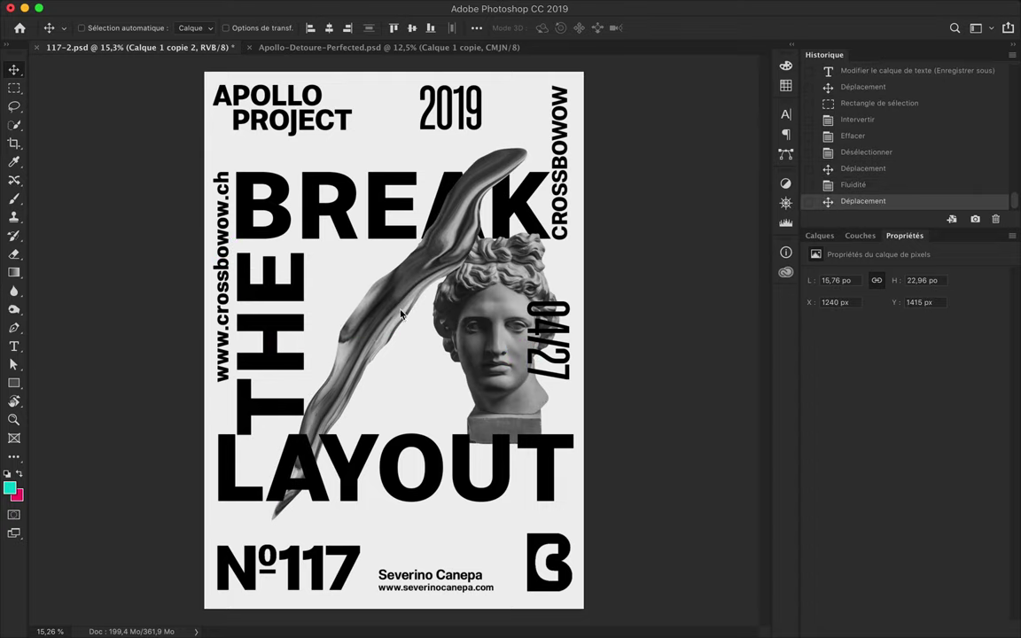
Step: Move both image layers above Background, hide the bust layer and reposition the stroke
left_click(819, 235)
scroll(941, 418, "down", 5)
left_click(905, 456, "shift")
left_click_drag(905, 456, 900, 576)
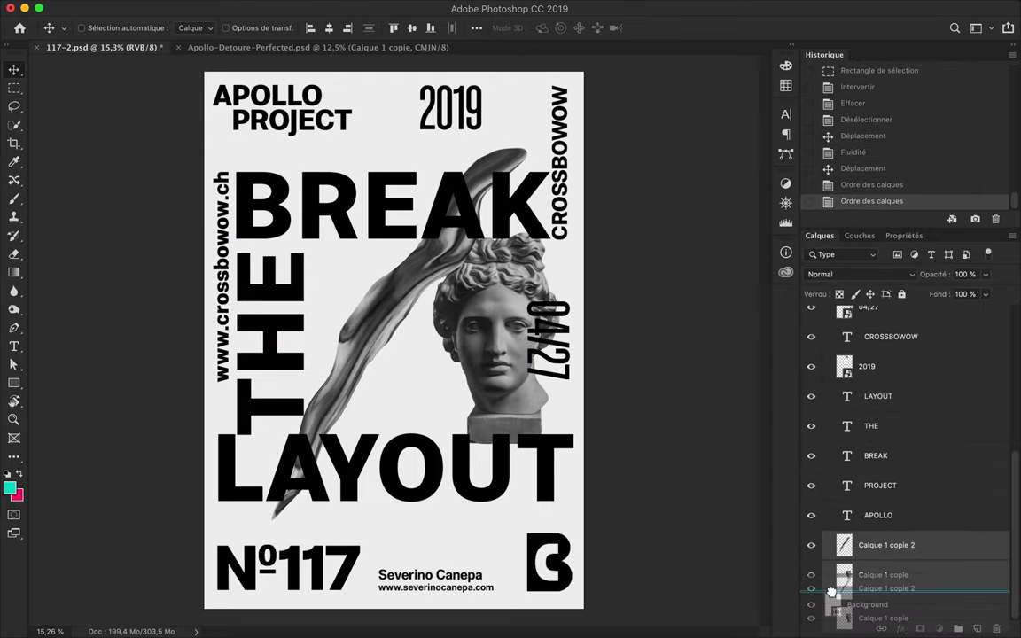
scroll(862, 549, "up", 10)
left_click_drag(405, 290, 396, 284)
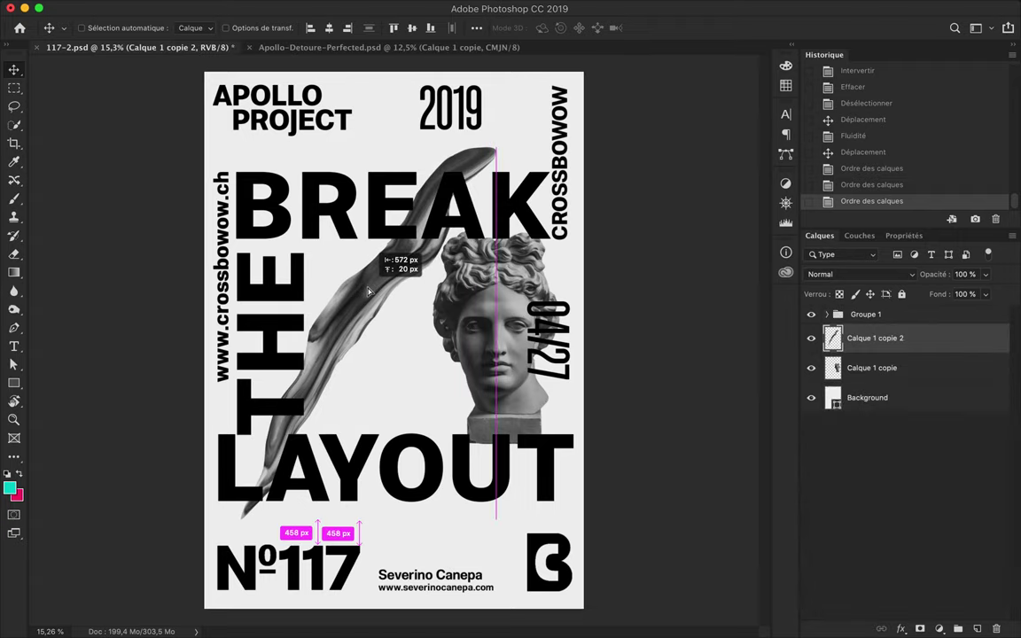
left_click(811, 368)
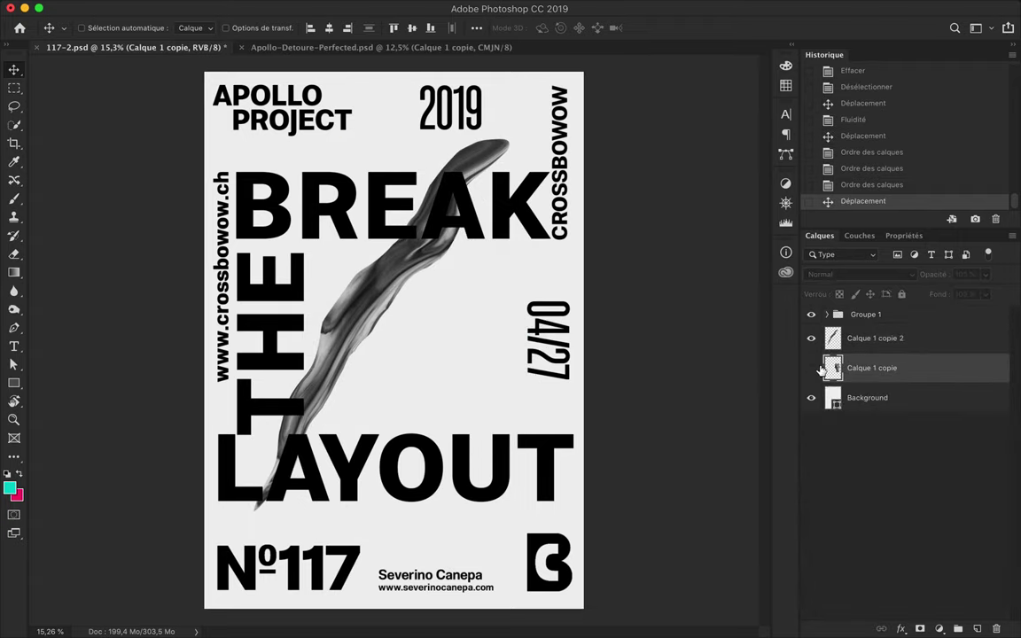
left_click_drag(322, 289, 369, 348)
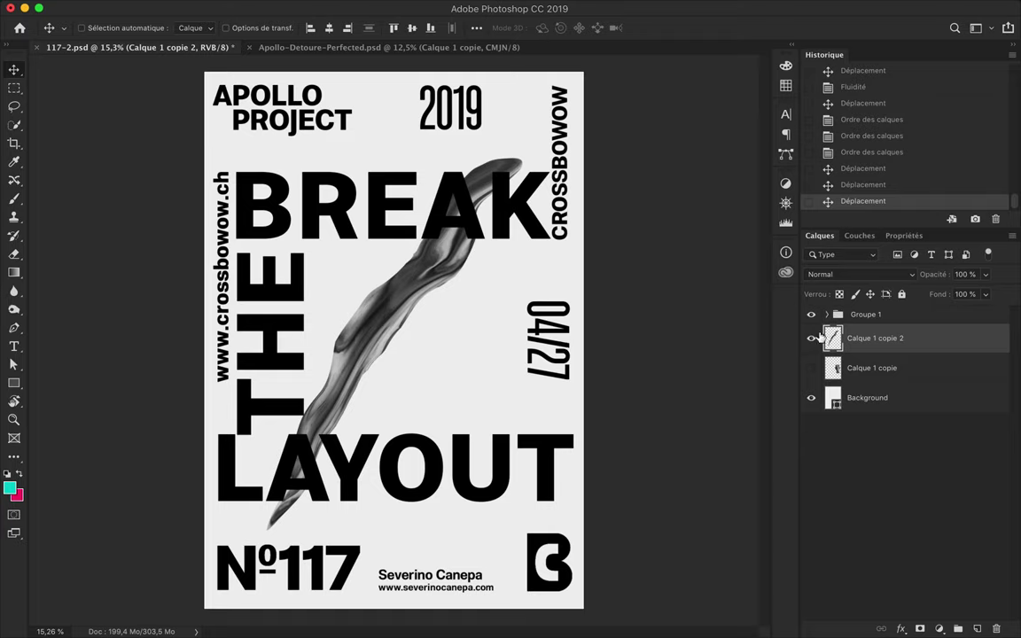
Step: Stack the stroke layer between BREAK and THE, then add a new empty layer above it
left_click(826, 314)
scroll(887, 444, "down", 5)
left_click(889, 493)
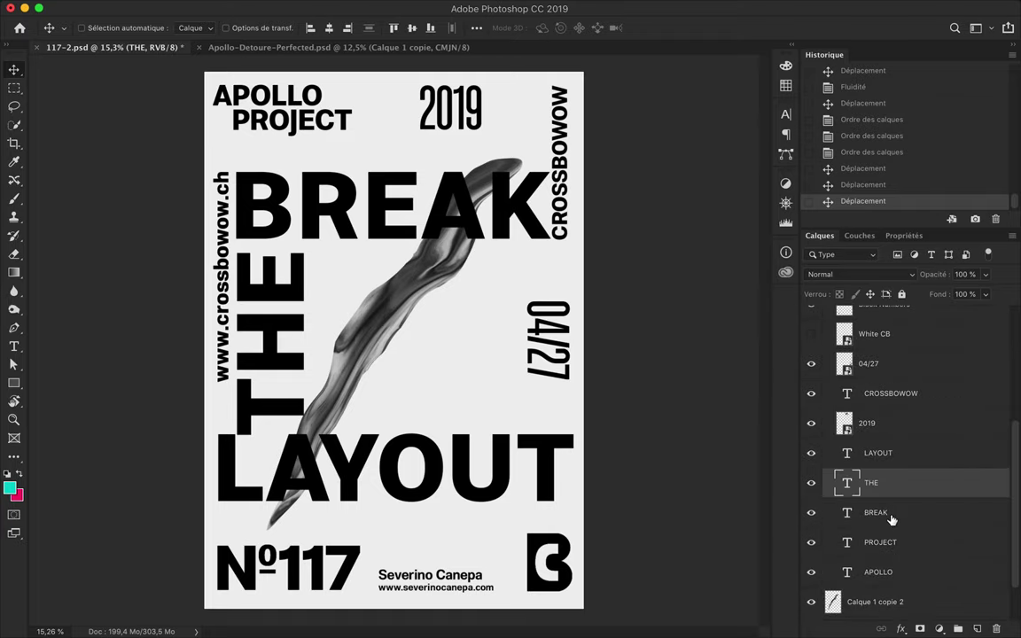
left_click_drag(886, 488, 864, 578)
left_click(826, 314)
left_click_drag(874, 427, 866, 388)
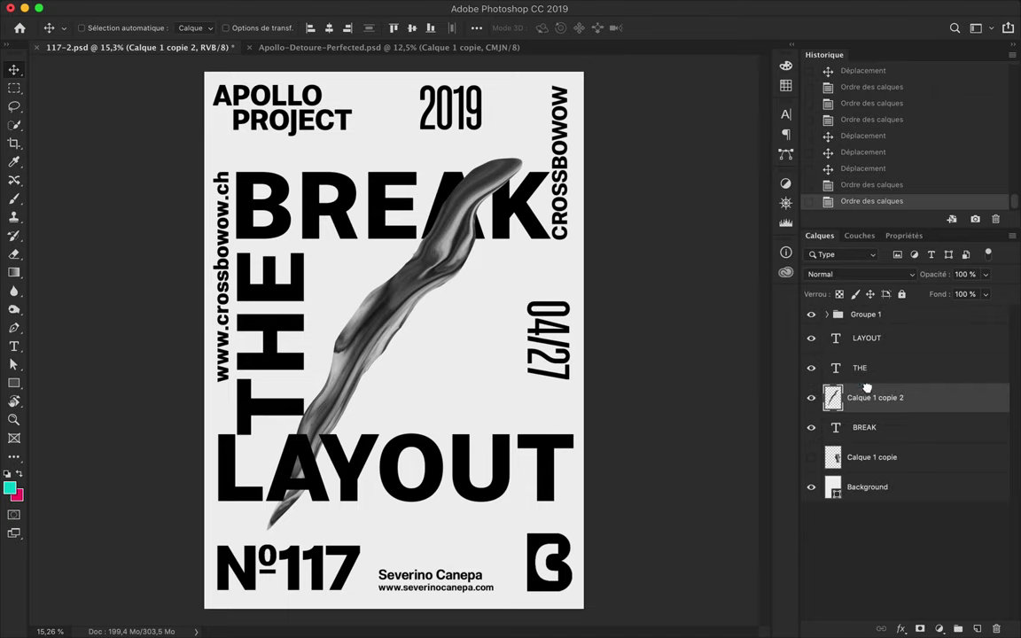
key("ctrl+shift+alt+n")
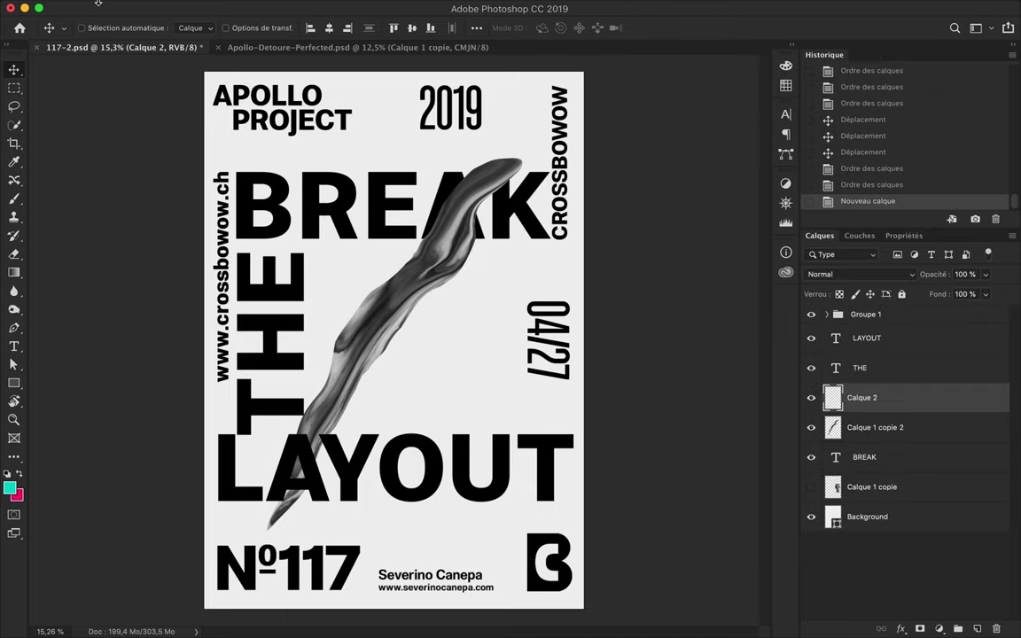
Step: Set up the Rectangle tool with a rainbow gradient preset as its fill
key("a")
key("u")
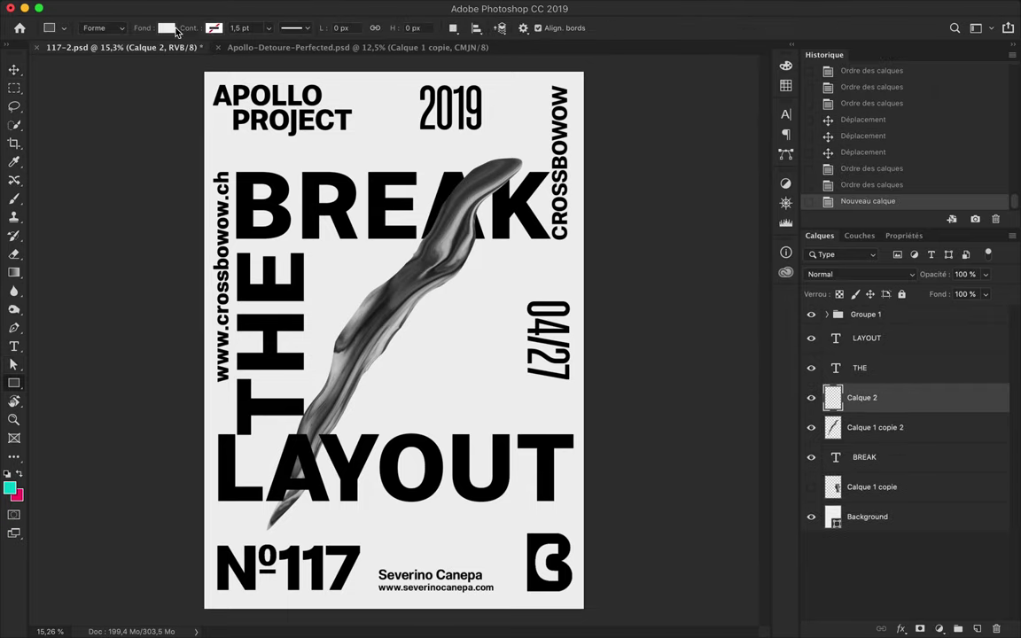
left_click(166, 28)
left_click(140, 56)
left_click(188, 257)
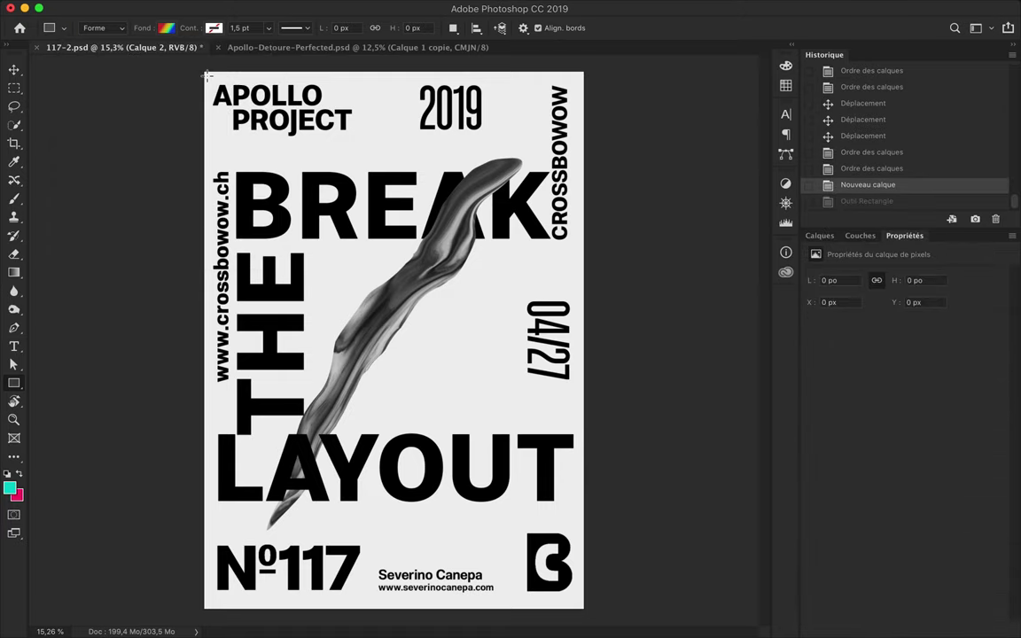
left_click(162, 28)
left_click_drag(270, 265, 270, 425)
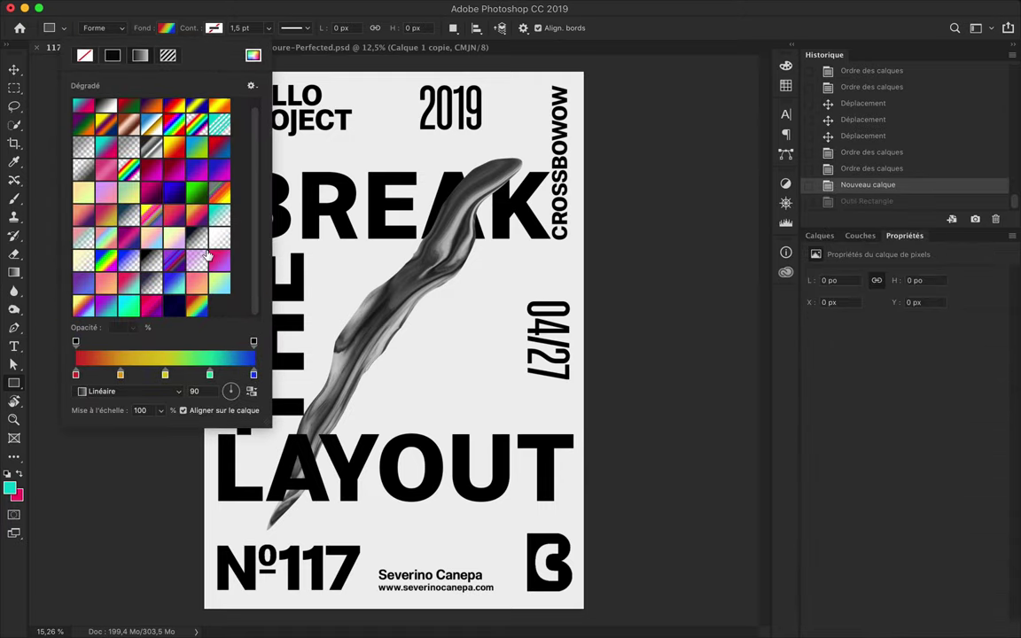
left_click(87, 305)
Step: Draw the gradient rectangle over the brush stroke and clip it to the stroke layer
left_click(448, 161)
left_click_drag(408, 195, 500, 268)
key("ctrl+z")
left_click_drag(477, 133, 204, 478)
key("v")
left_click(820, 235)
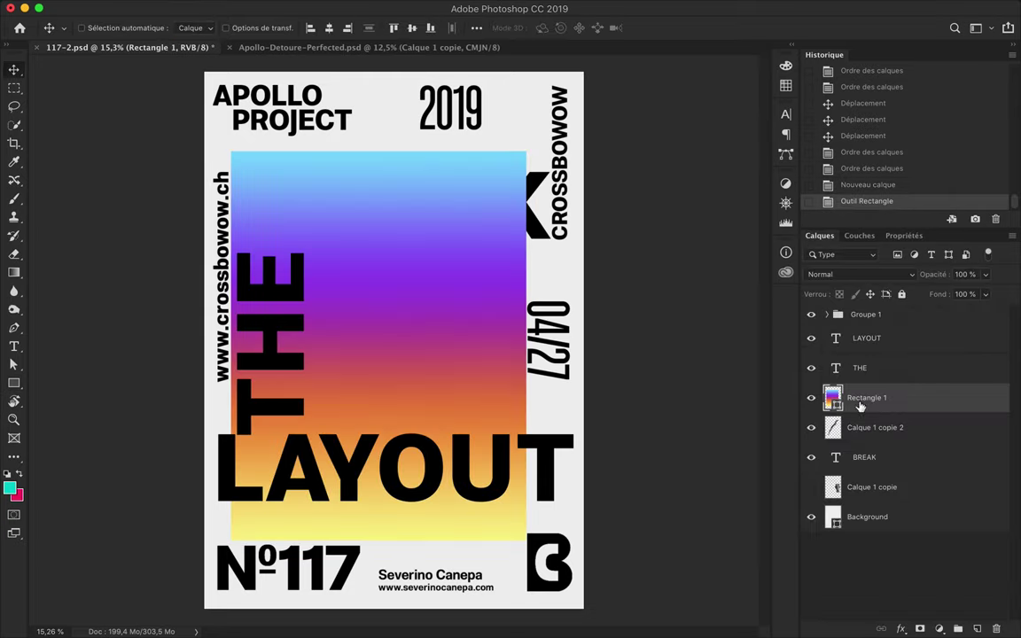
left_click(827, 413, "alt")
Step: Set the gradient rectangle's blend mode to Lumière linéaire
left_click(855, 274)
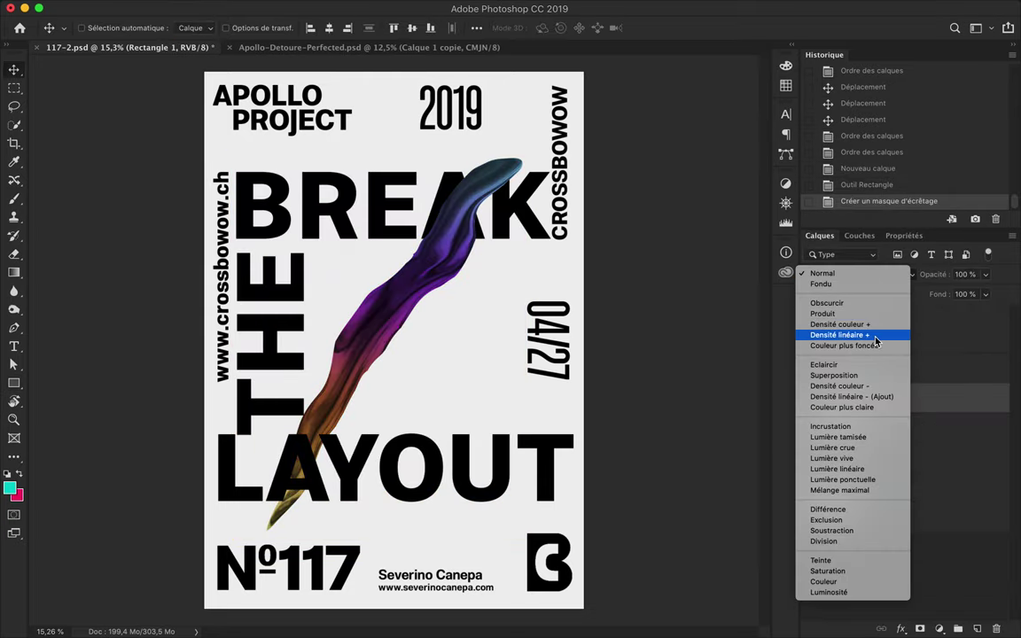
left_click(868, 469)
left_click(887, 427)
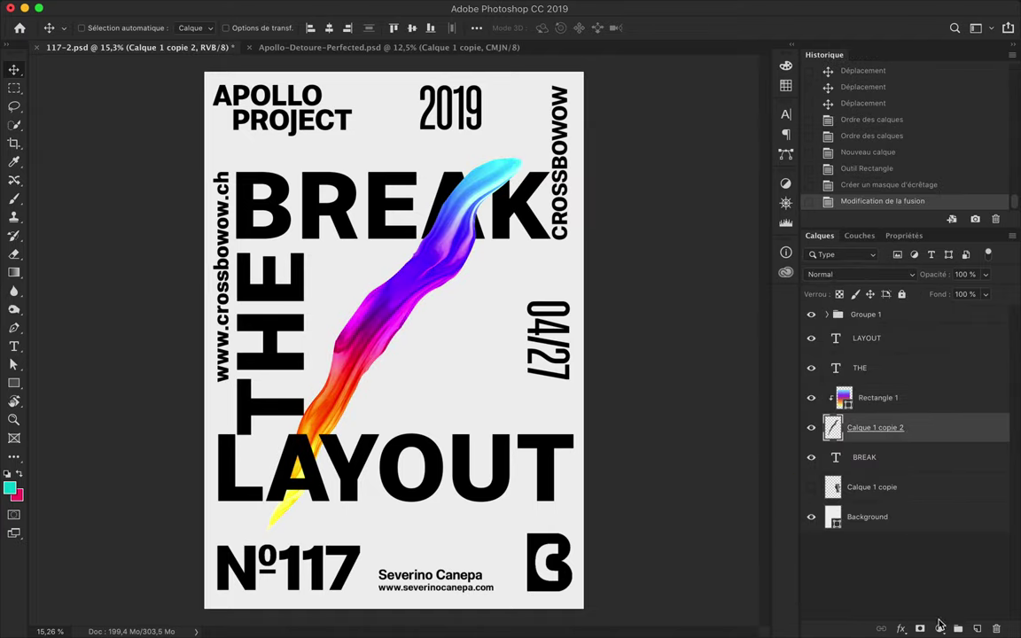
Step: Add a Levels adjustment to the stroke, tuning the black and midtone sliders for contrast
left_click(939, 629)
left_click(887, 416)
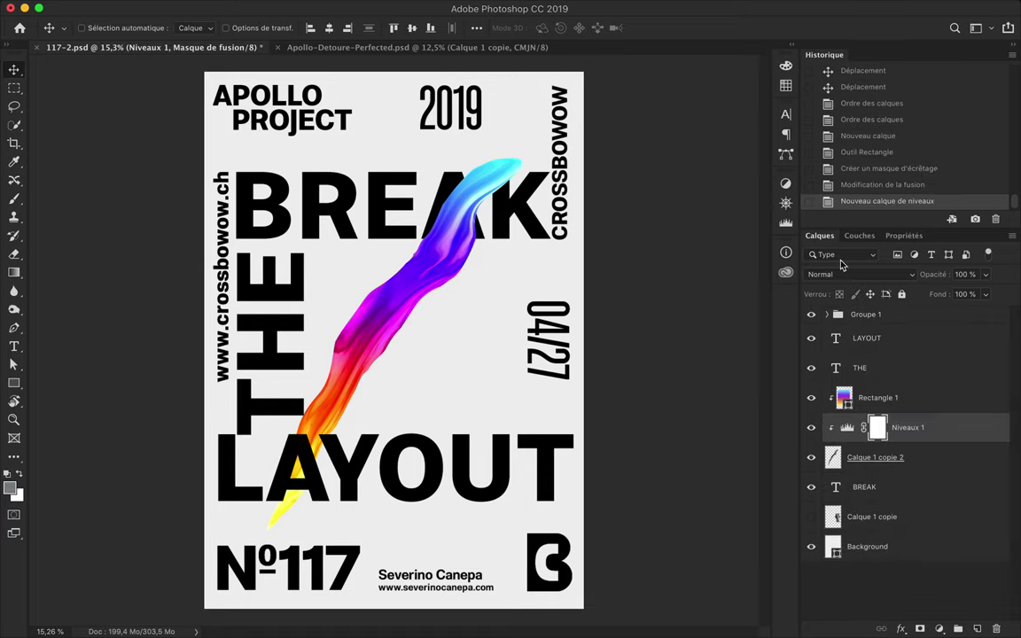
double_click(849, 427)
left_click_drag(829, 382, 868, 382)
mouse_move(946, 385)
left_mouse_down()
mouse_move(827, 383)
mouse_move(957, 381)
mouse_move(841, 383)
mouse_move(906, 383)
left_mouse_up()
mouse_move(840, 383)
left_mouse_down()
mouse_move(831, 386)
mouse_move(853, 386)
left_mouse_up()
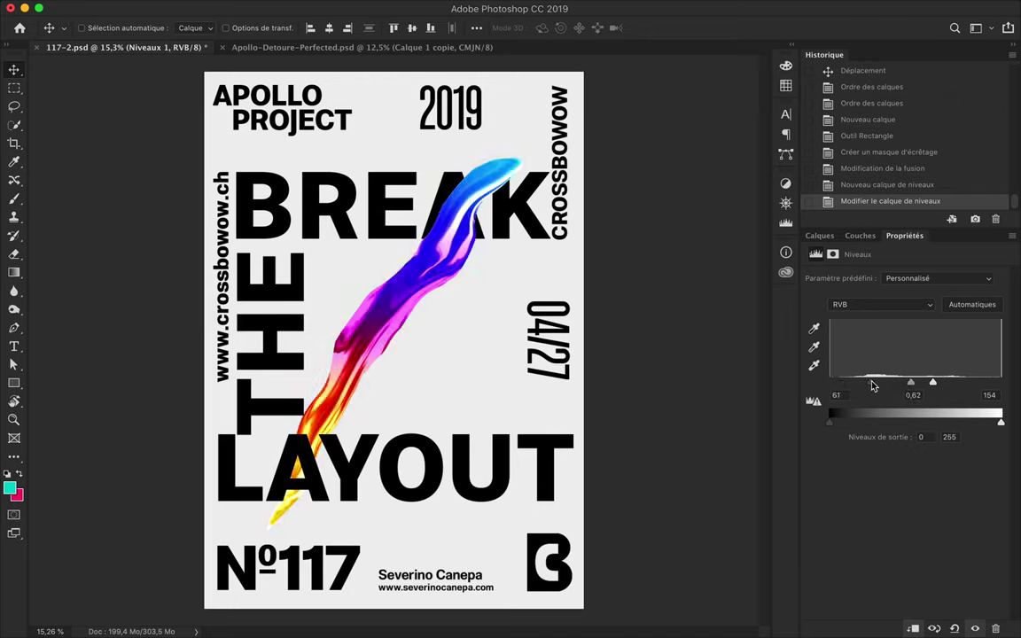
left_click_drag(919, 390, 884, 388)
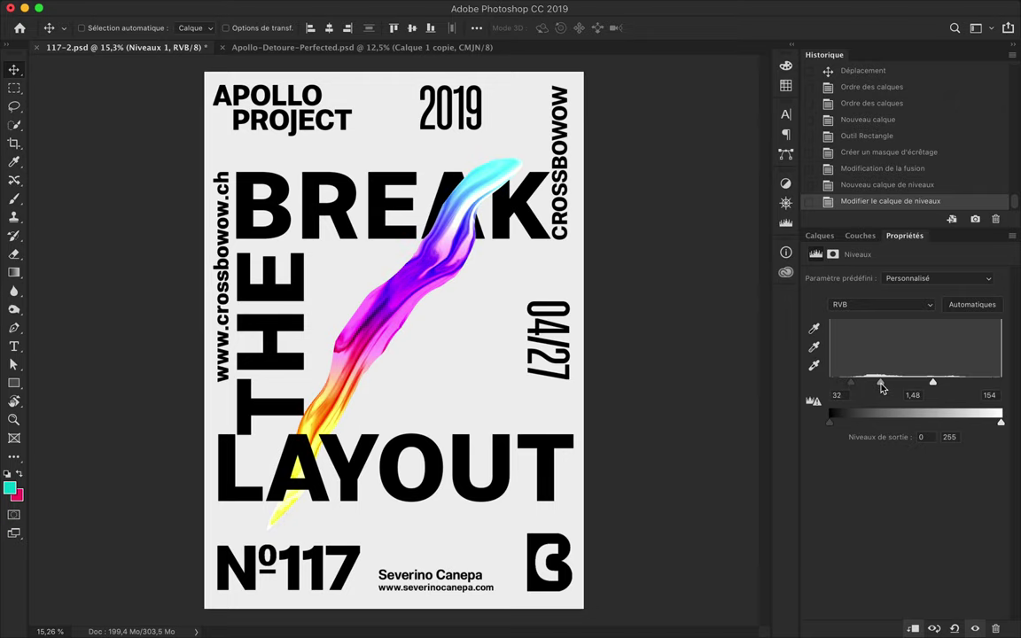
Step: Select the stroke, gradient and Levels layers and merge a copy of them
left_click(819, 235)
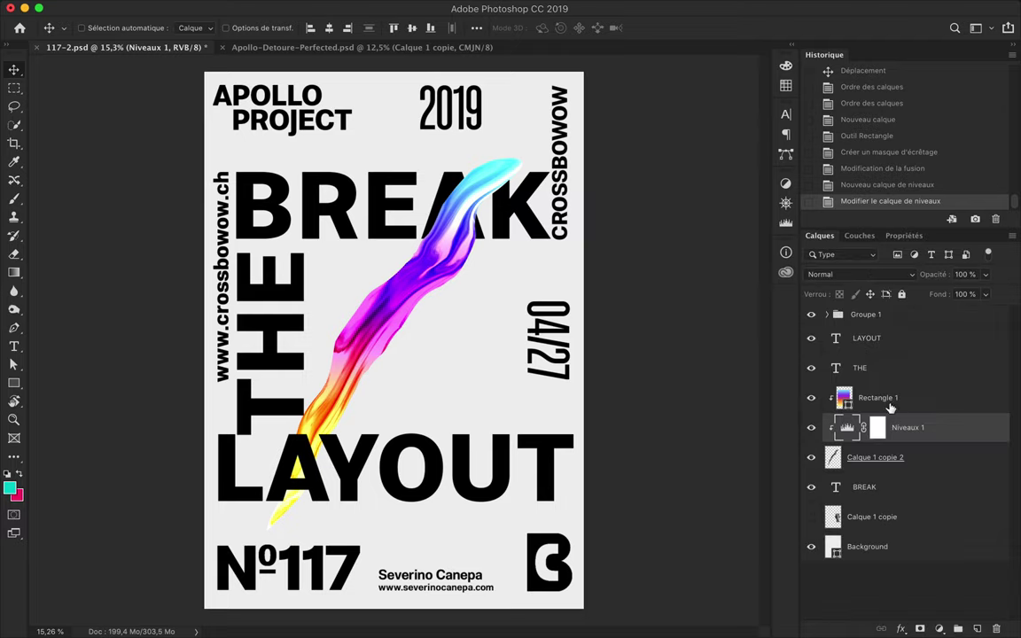
left_click(918, 461)
key("ctrl+alt+e")
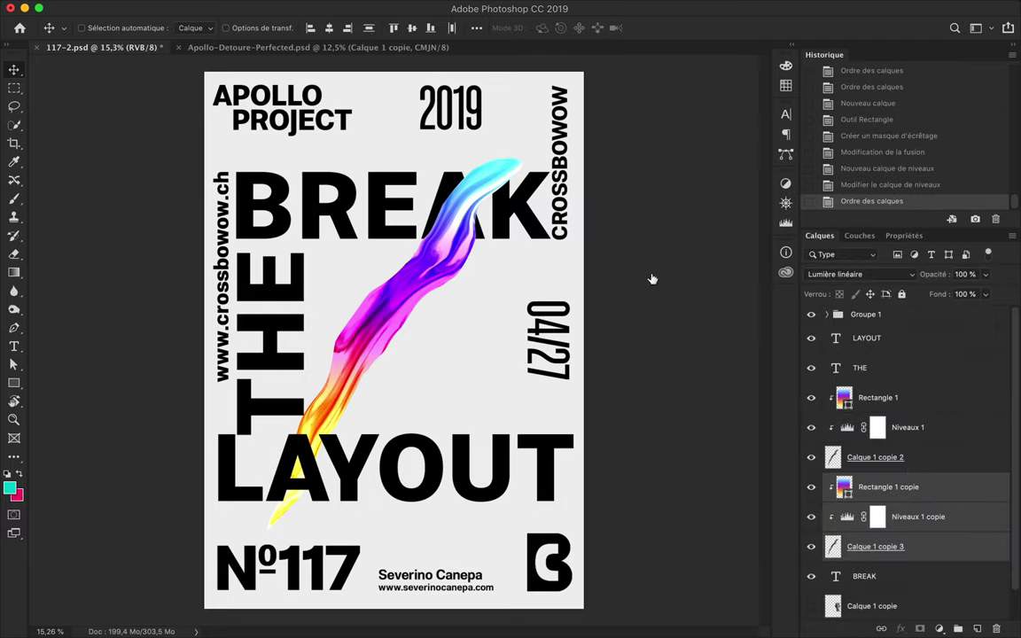
left_click(401, 8)
mouse_move(408, 216)
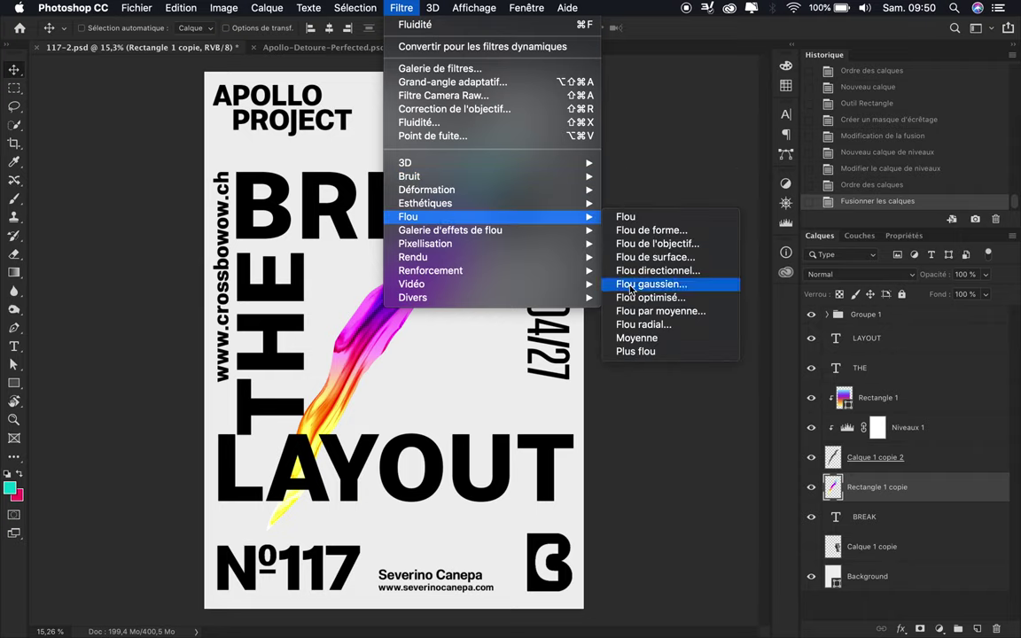
Step: Apply a 120,7-pixel Gaussian blur to the merged stroke copy
left_click(650, 284)
left_click_drag(715, 335, 726, 335)
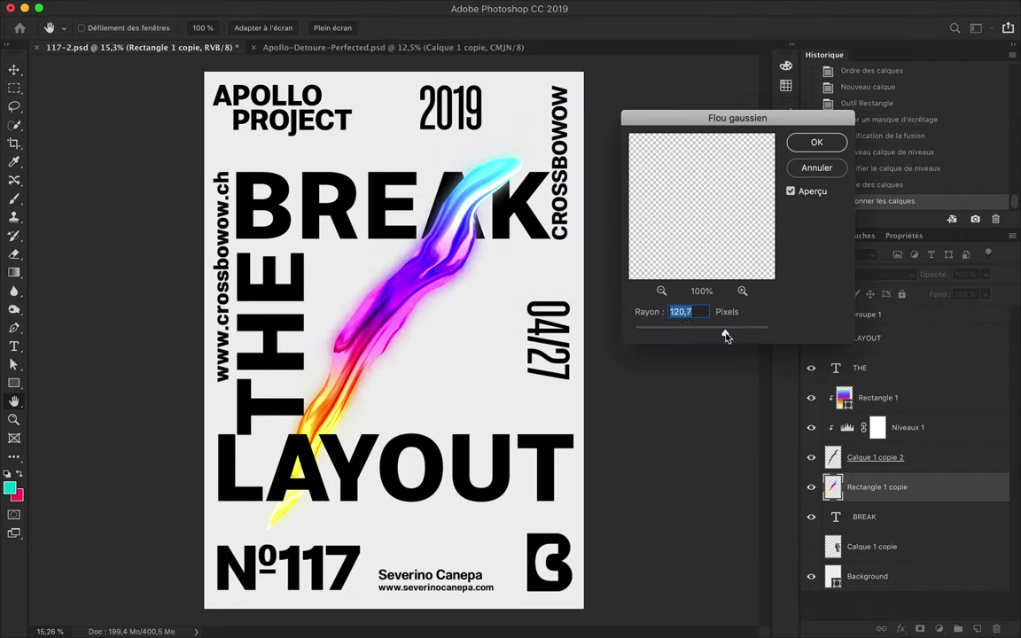
left_click(814, 143)
Step: Warp the blurred copy into a wider soft glow around the ribbon and commit it
key("ctrl+t")
right_click(443, 209)
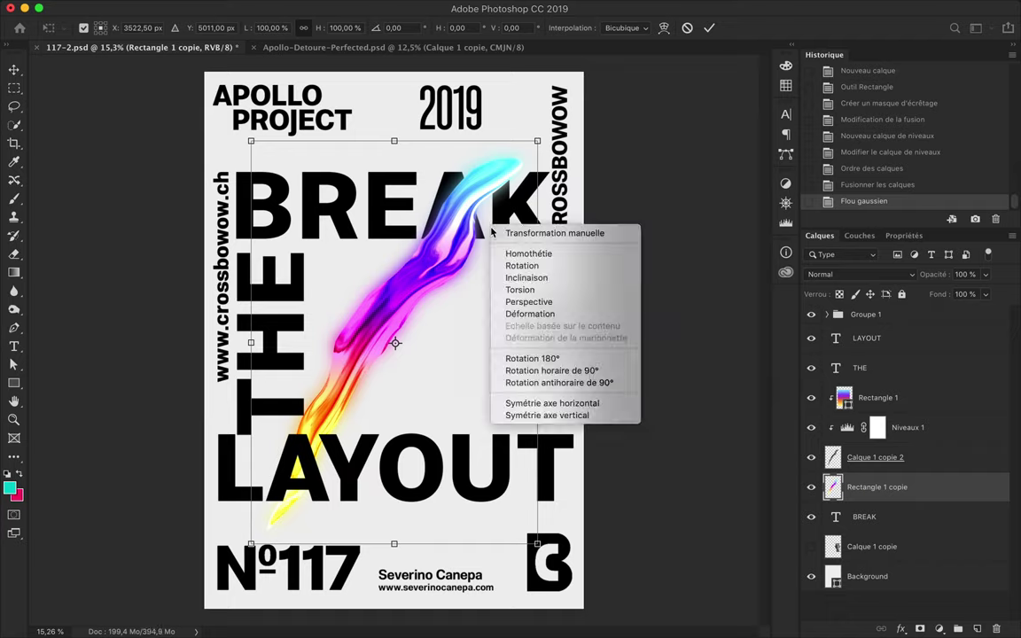
left_click(470, 275)
left_click_drag(263, 145, 302, 168)
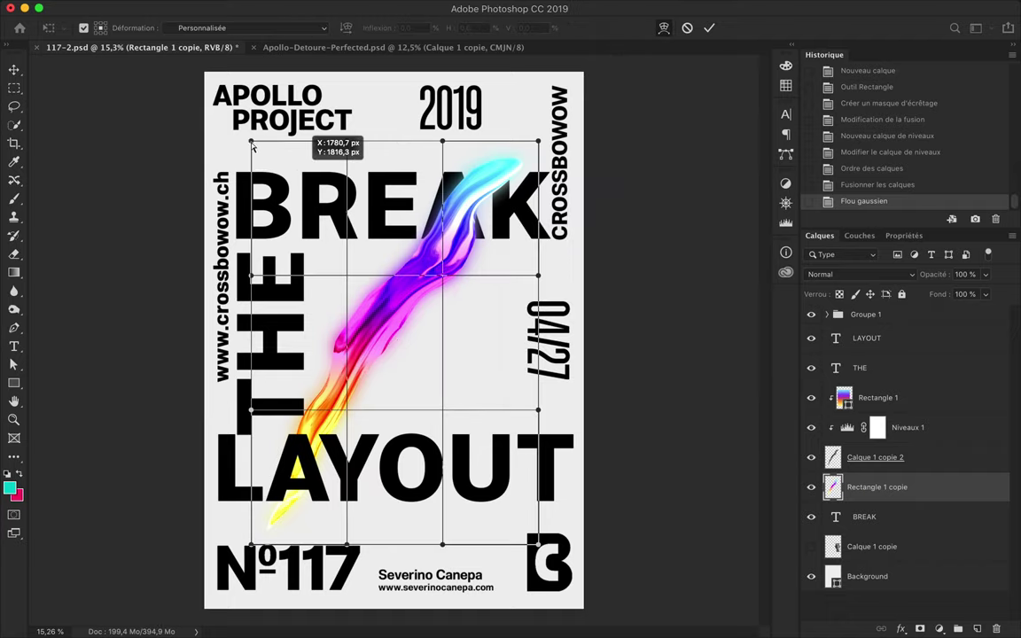
mouse_move(538, 141)
left_mouse_down()
mouse_move(542, 181)
mouse_move(544, 168)
left_mouse_up()
left_click_drag(346, 140, 343, 184)
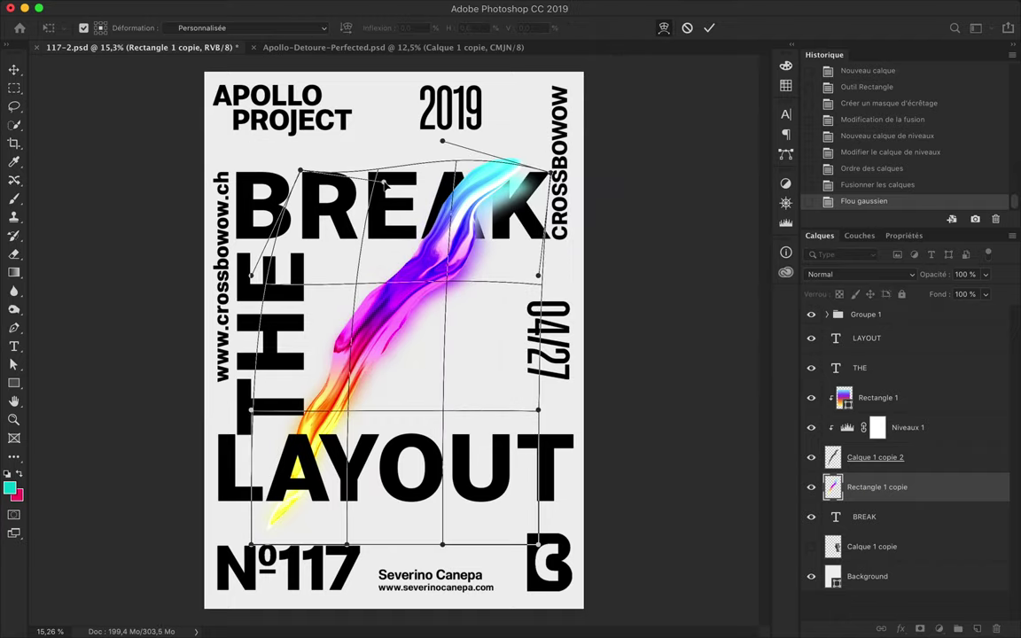
left_click_drag(252, 266, 364, 321)
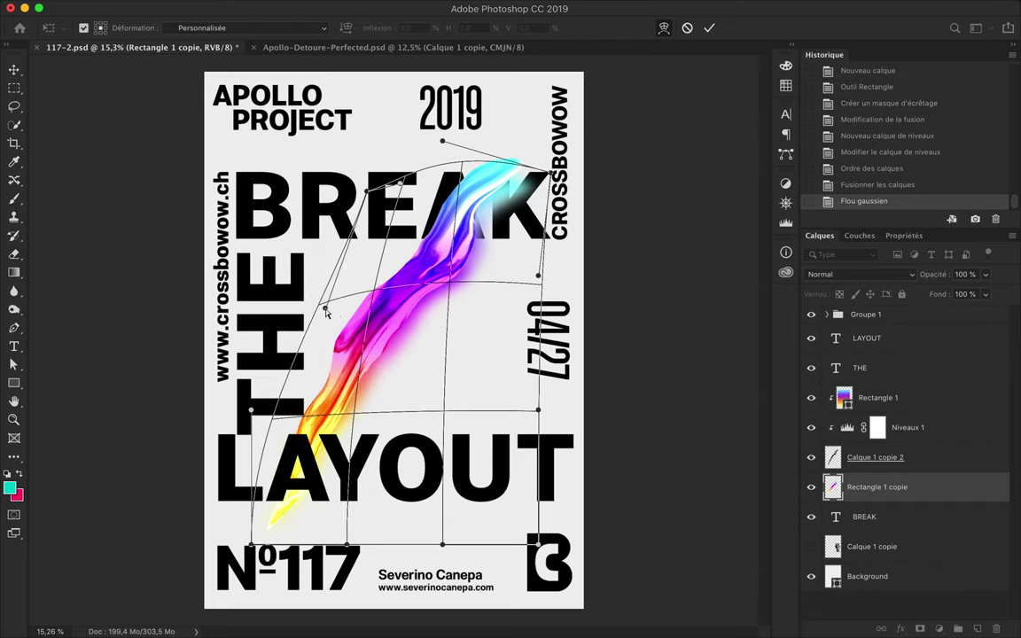
left_click_drag(552, 176, 548, 186)
left_click_drag(398, 139, 420, 204)
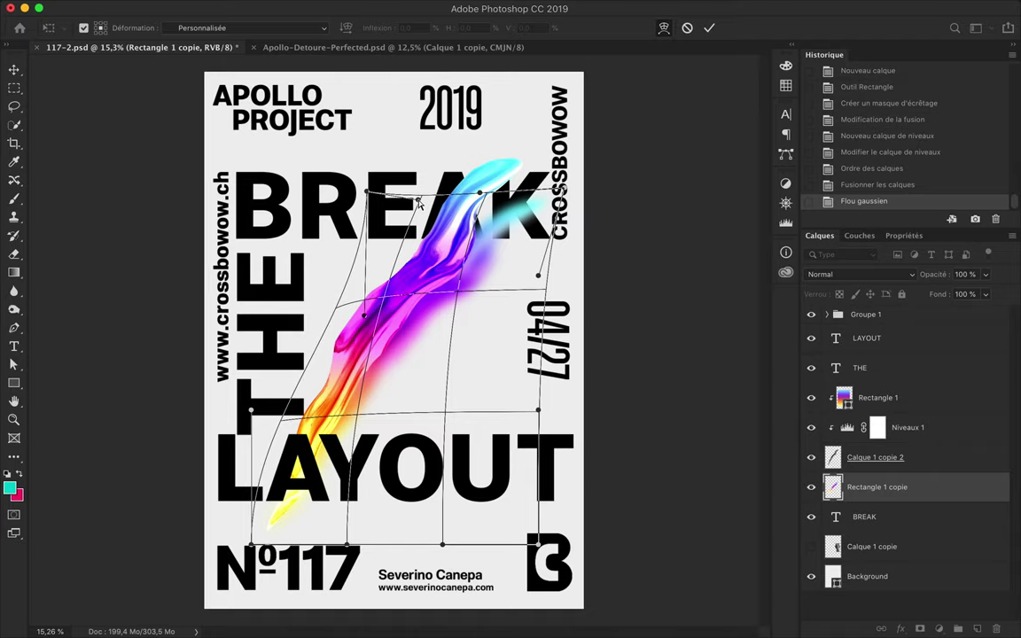
mouse_move(367, 320)
left_mouse_down()
mouse_move(322, 334)
mouse_move(362, 377)
left_mouse_up()
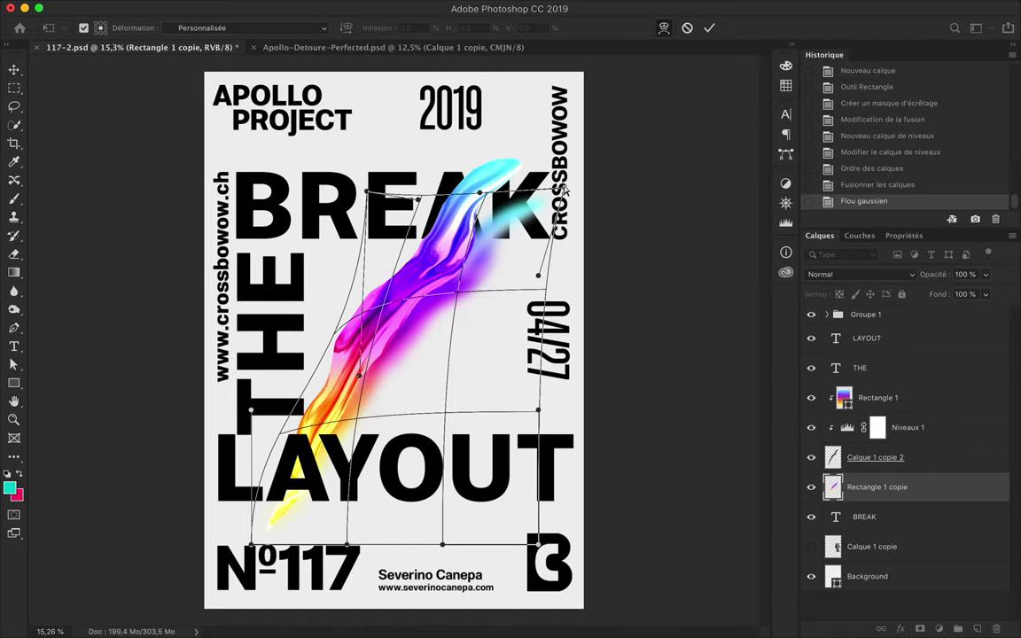
left_click_drag(453, 375, 417, 367)
mouse_move(346, 543)
left_mouse_down()
mouse_move(319, 538)
mouse_move(317, 526)
left_mouse_up()
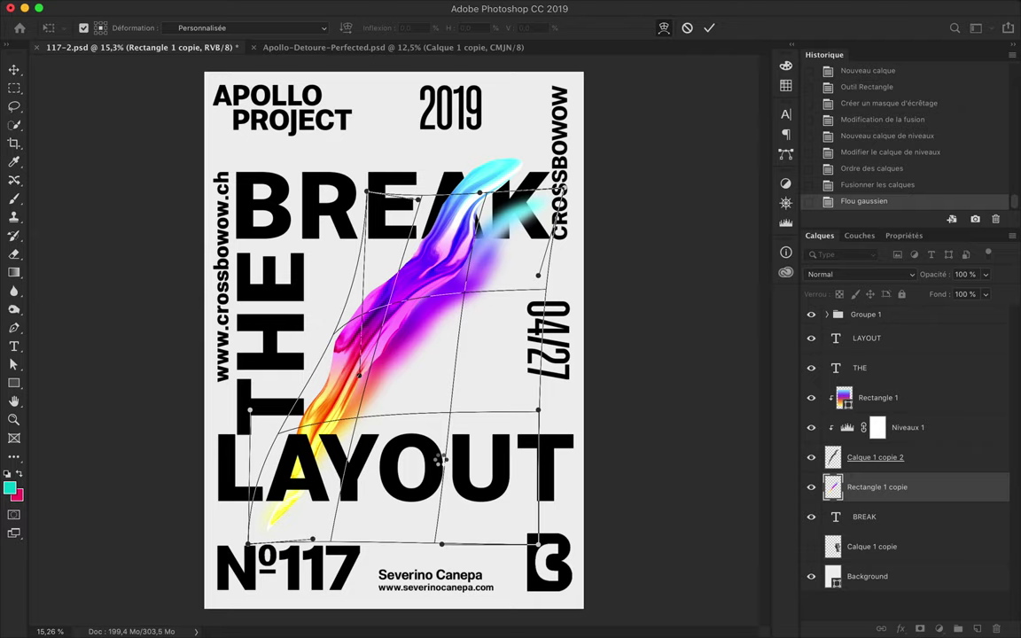
key("Return")
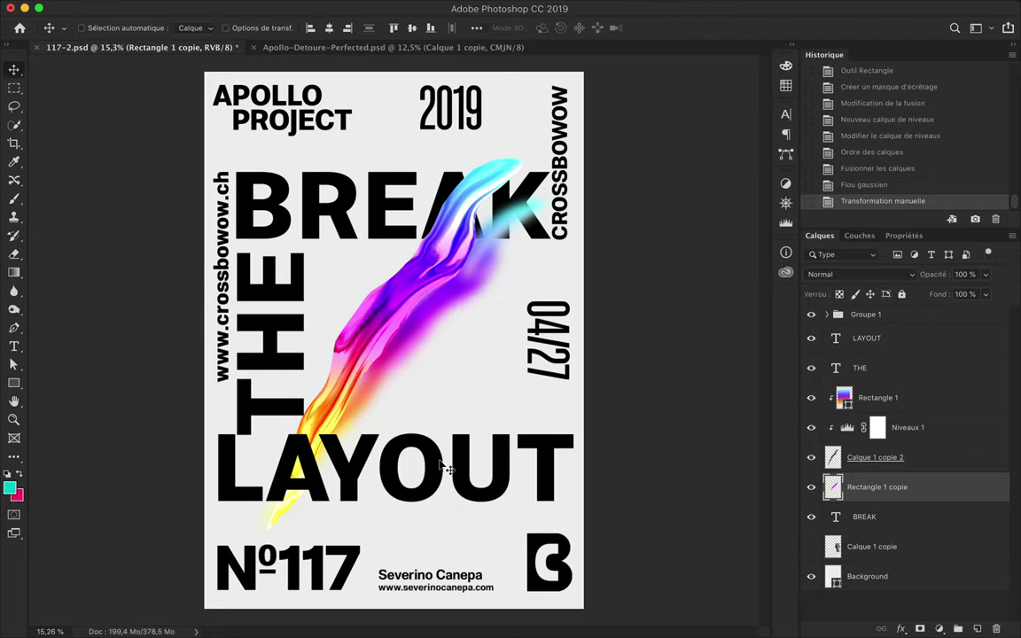
Step: Set the glow to Produit blending, move LAYOUT slightly down and nudge THE up
left_click(891, 274)
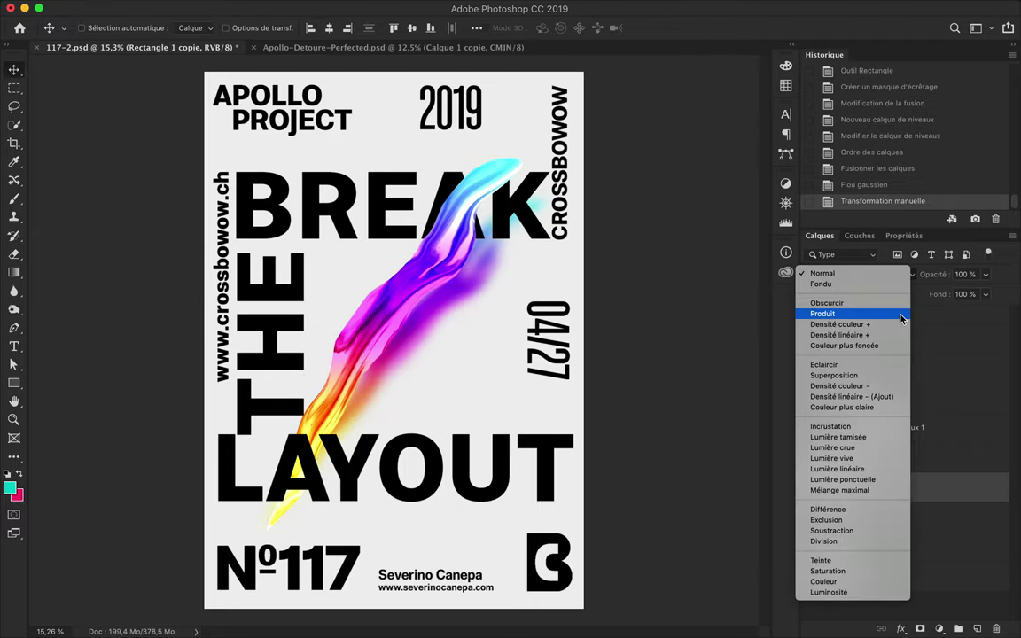
left_click(901, 314)
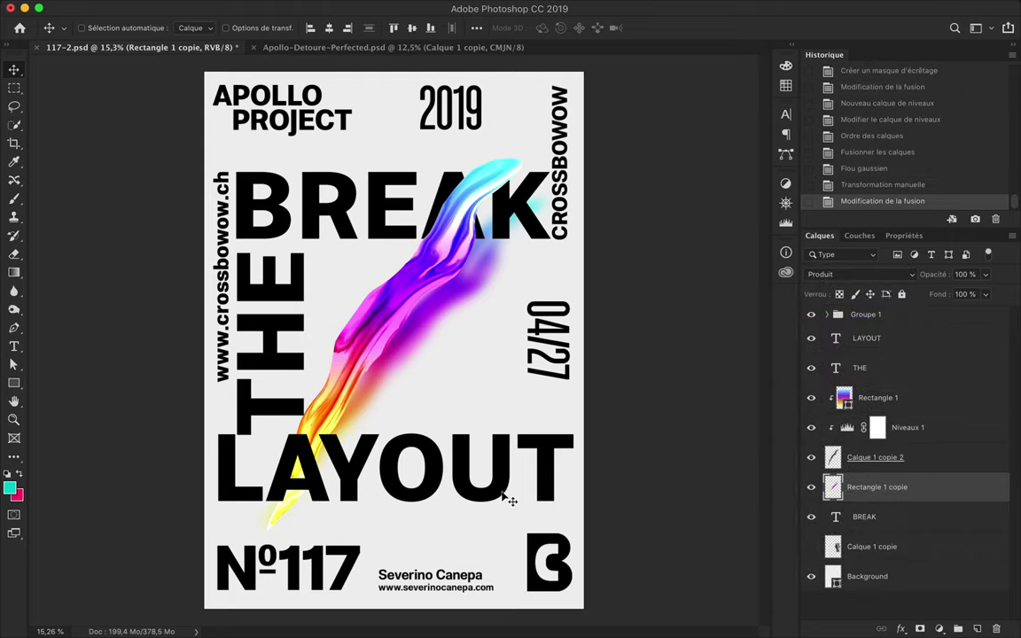
left_click(440, 479, "ctrl")
left_click_drag(440, 478, 442, 490)
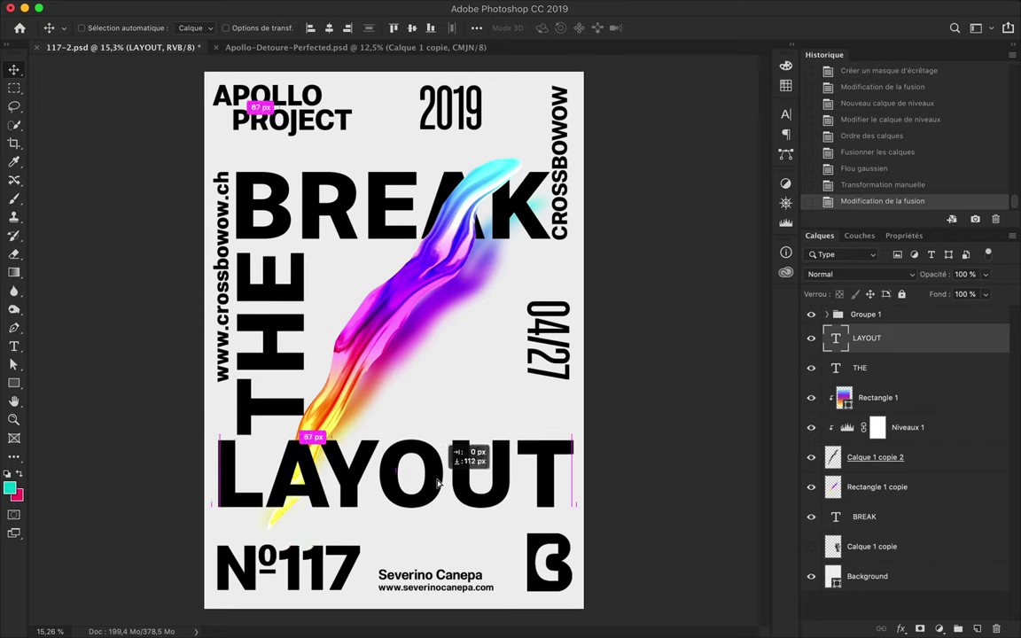
left_click(286, 370, "ctrl")
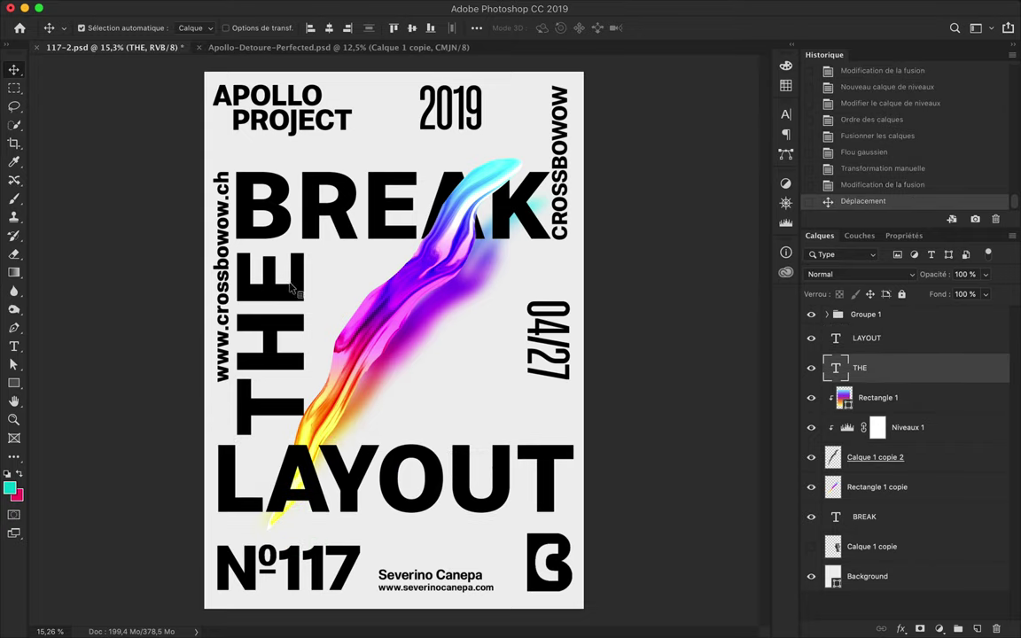
key("shift+Up")
key("shift+Up")
key("shift+Up")
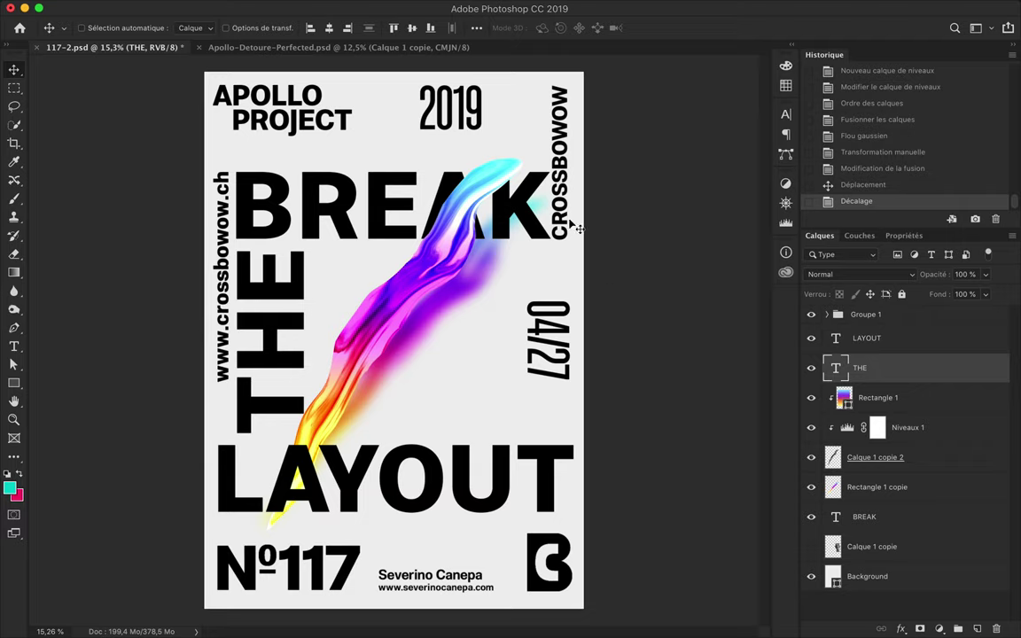
Step: Delete the unused White Numbers, White CB and Calque 1 copie layers, then save 117-2.psd
left_click(483, 117, "ctrl")
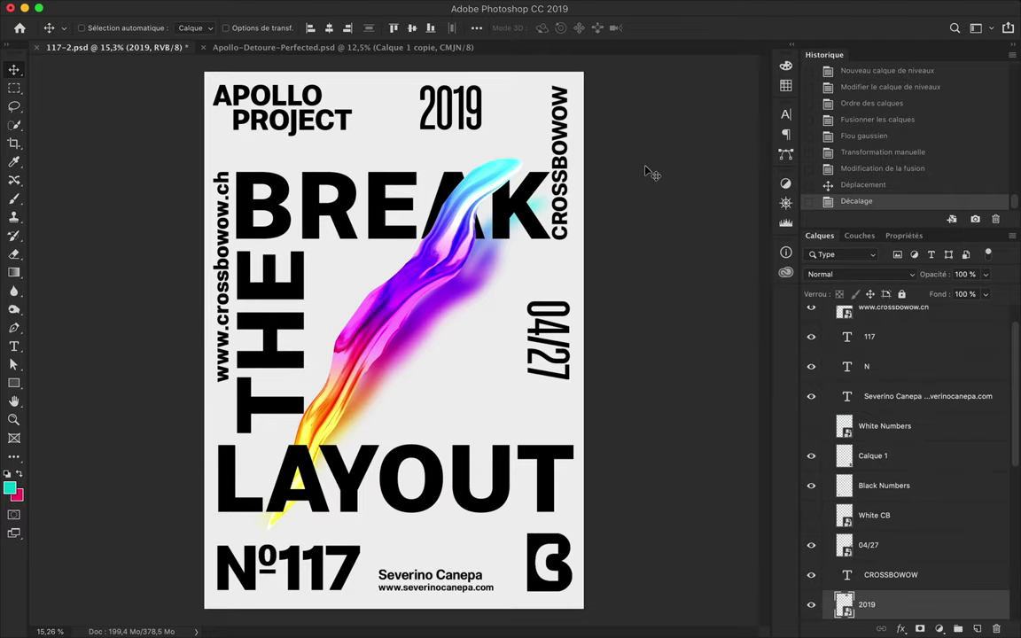
left_click(894, 472)
key("Delete")
left_click(906, 528)
key("Delete")
scroll(907, 528, "down", 5)
left_click(886, 574)
key("Delete")
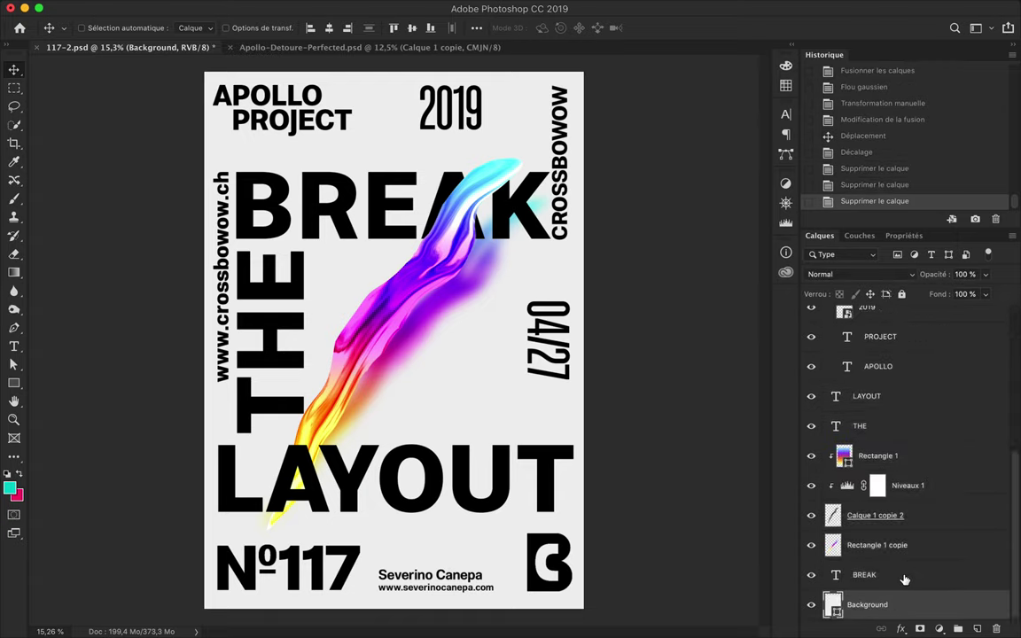
scroll(904, 576, "up", 10)
left_click(827, 315)
key("ctrl+s")
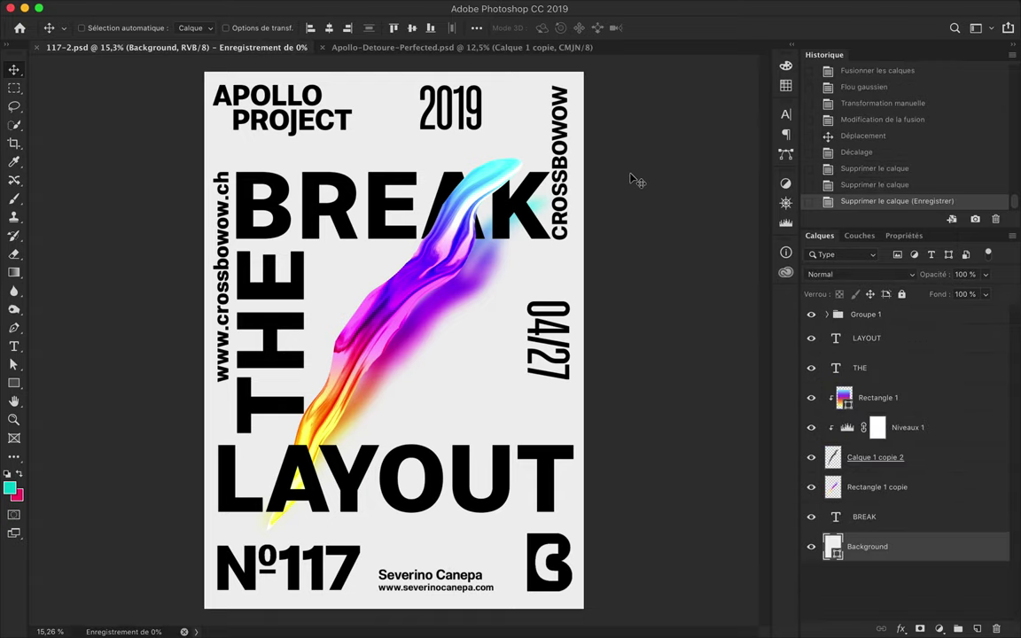